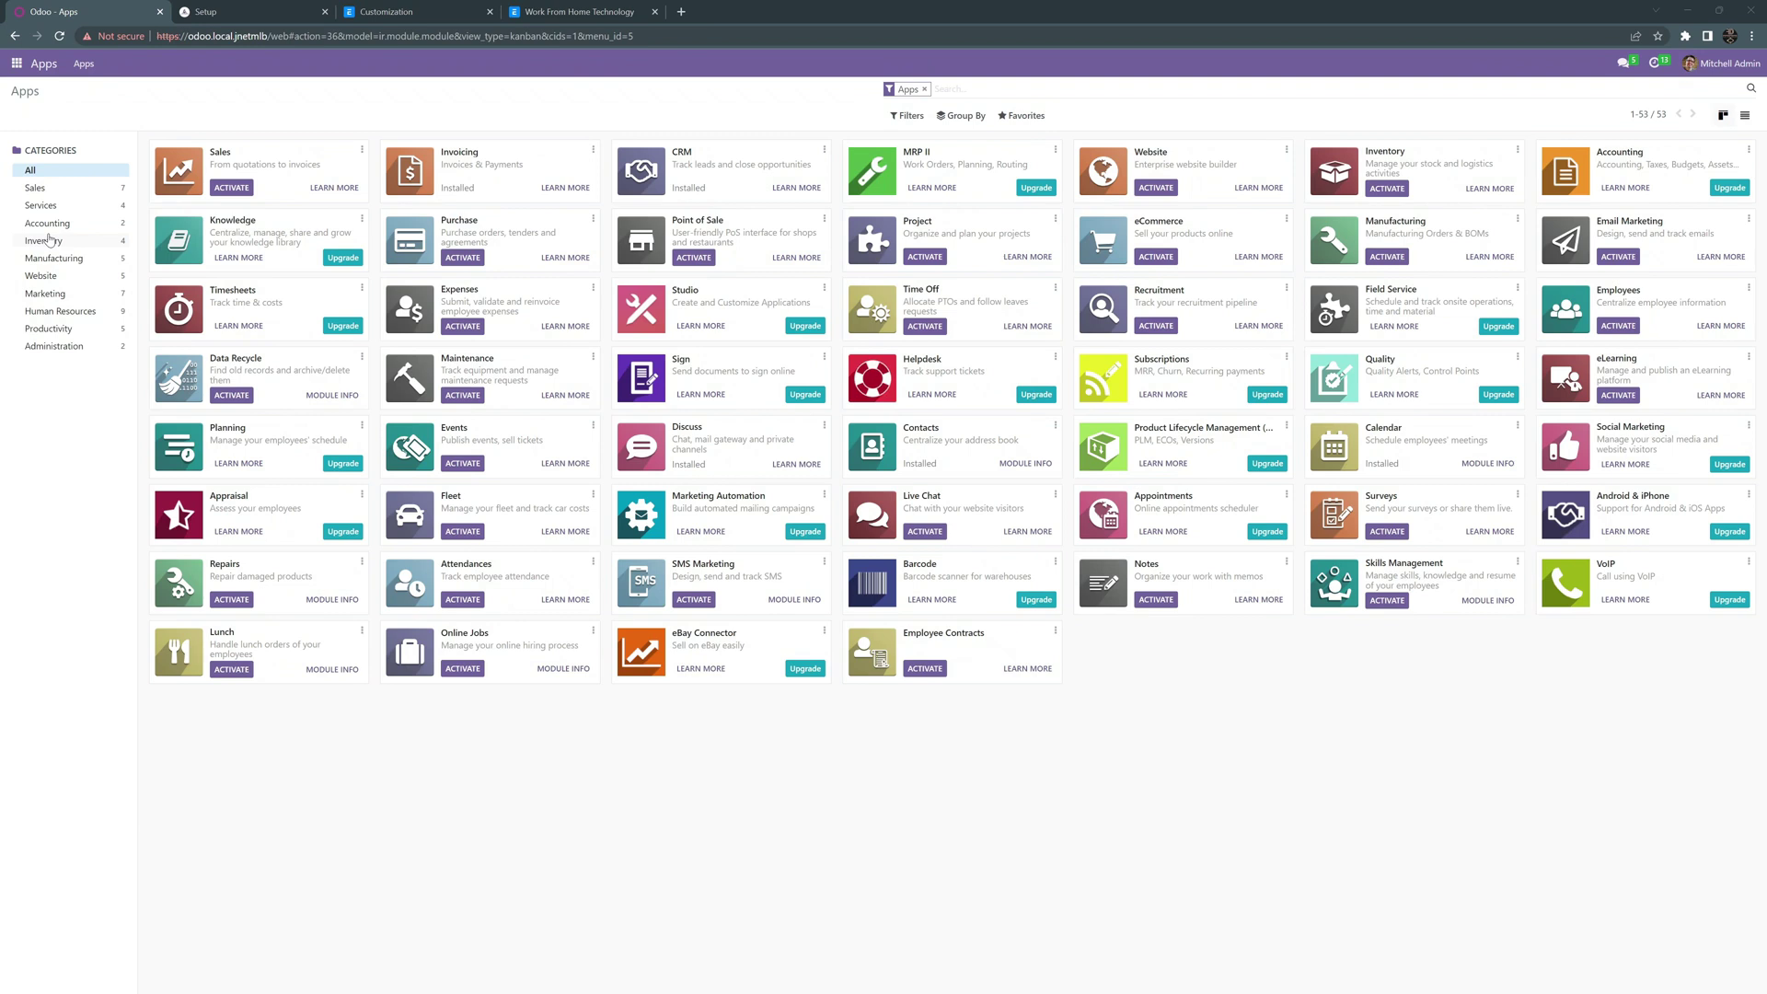
left_click(50, 240)
Step: Filter the apps to Accounting and open the pricing plans to upgrade the Accounting app
left_click(59, 224)
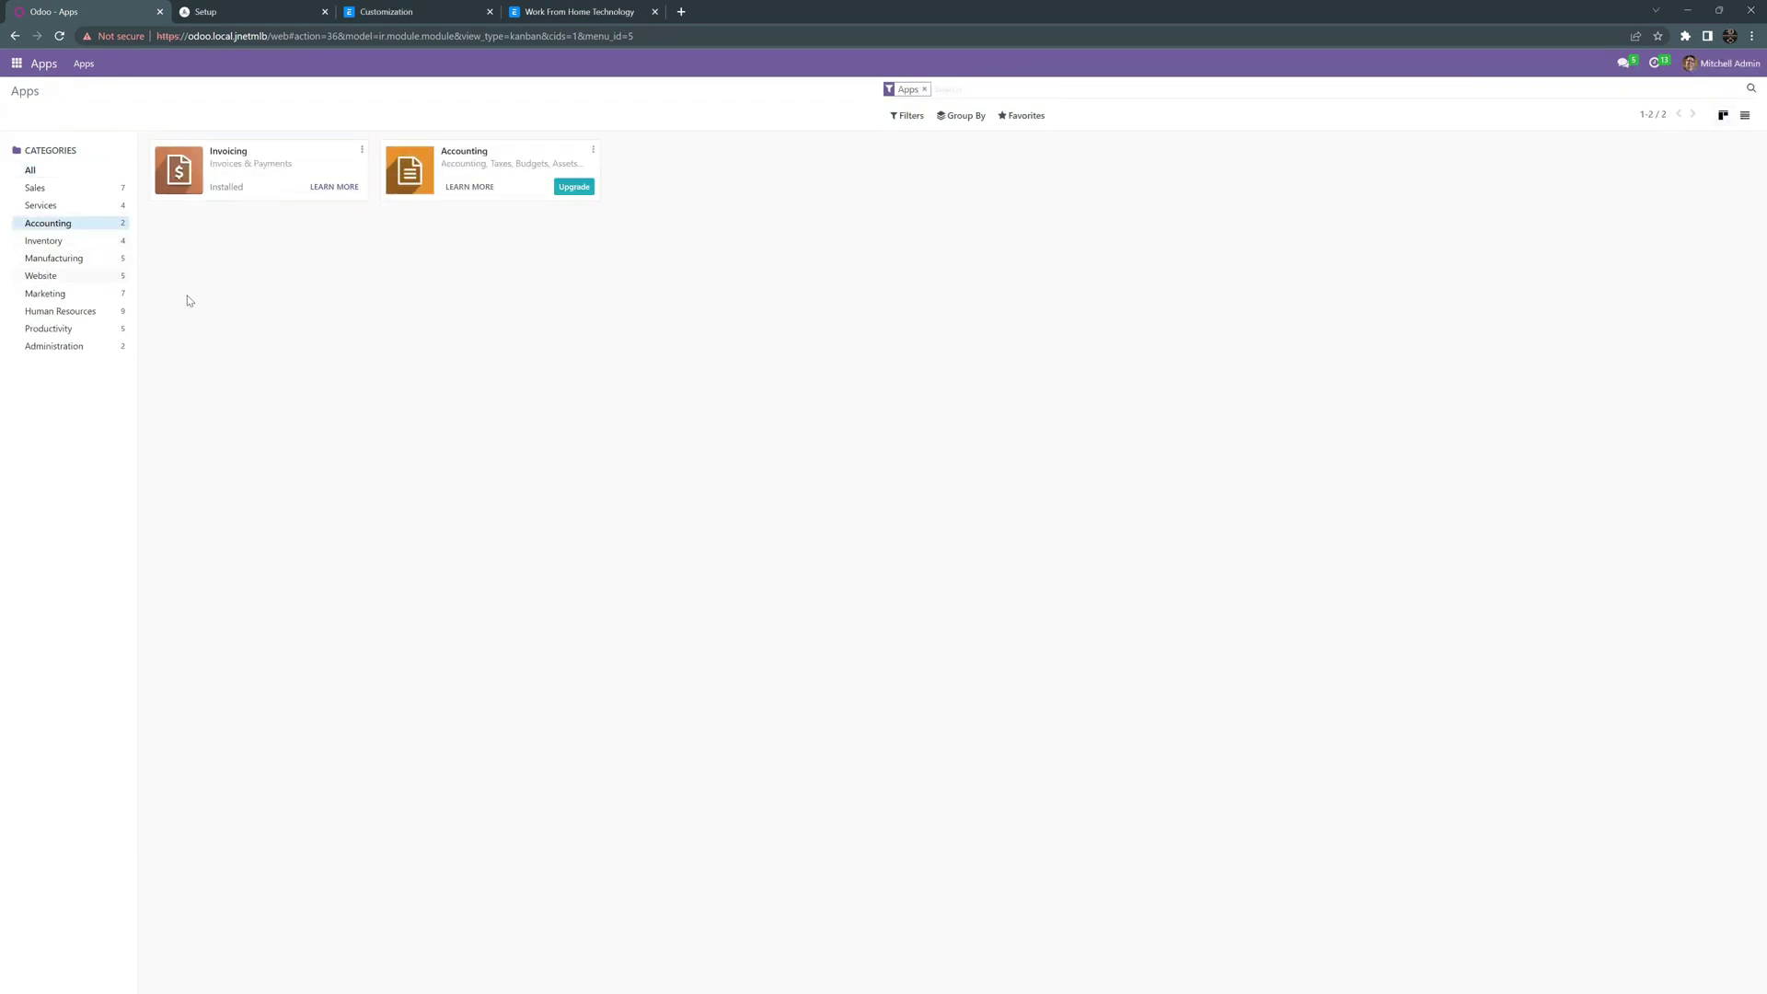
left_click(32, 172)
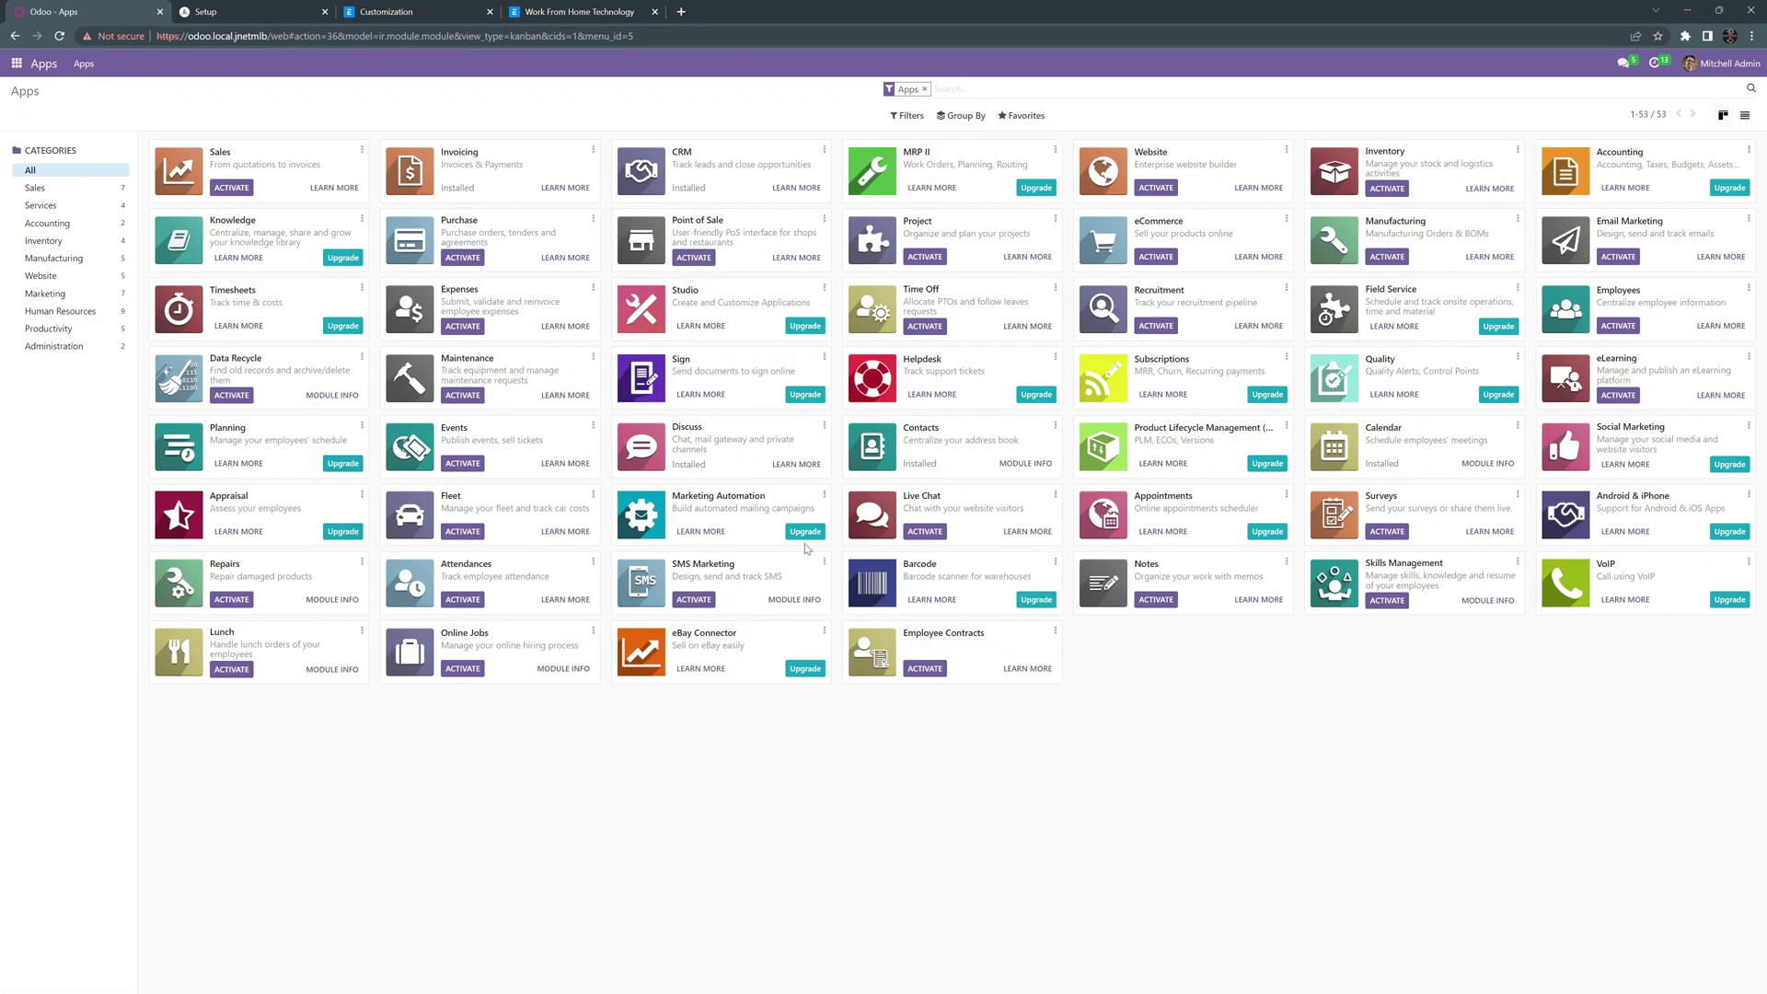
left_click(66, 224)
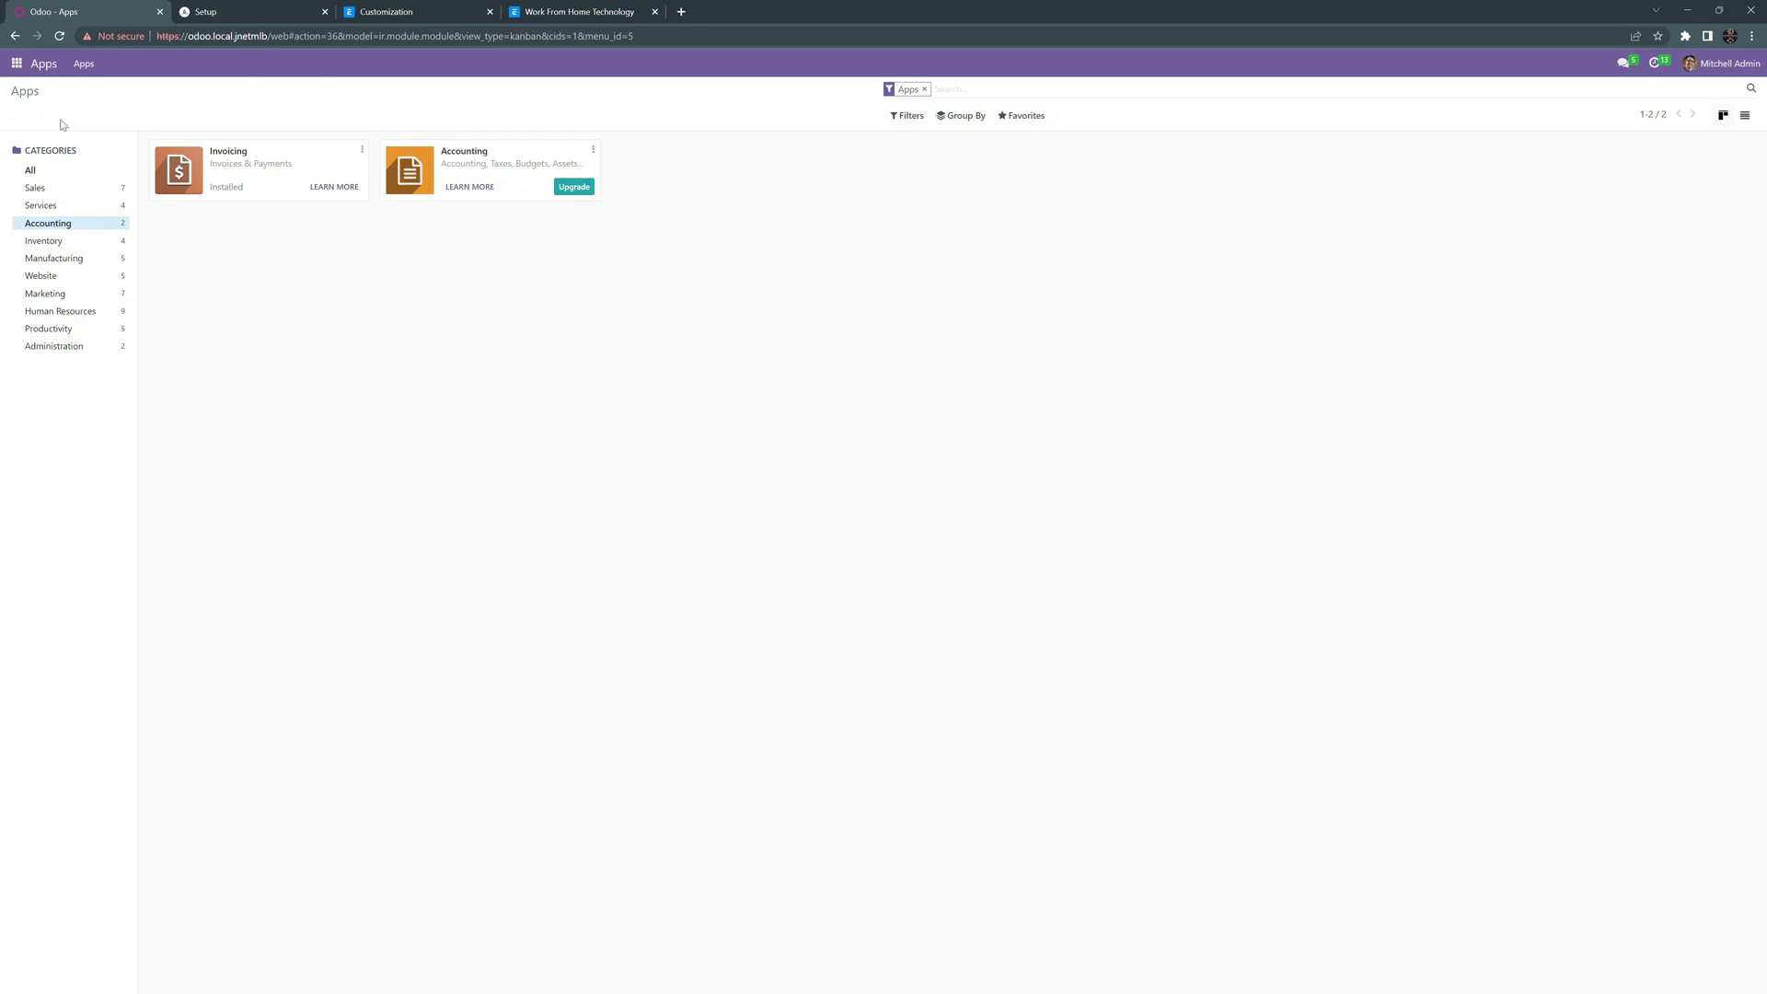
left_click(584, 189)
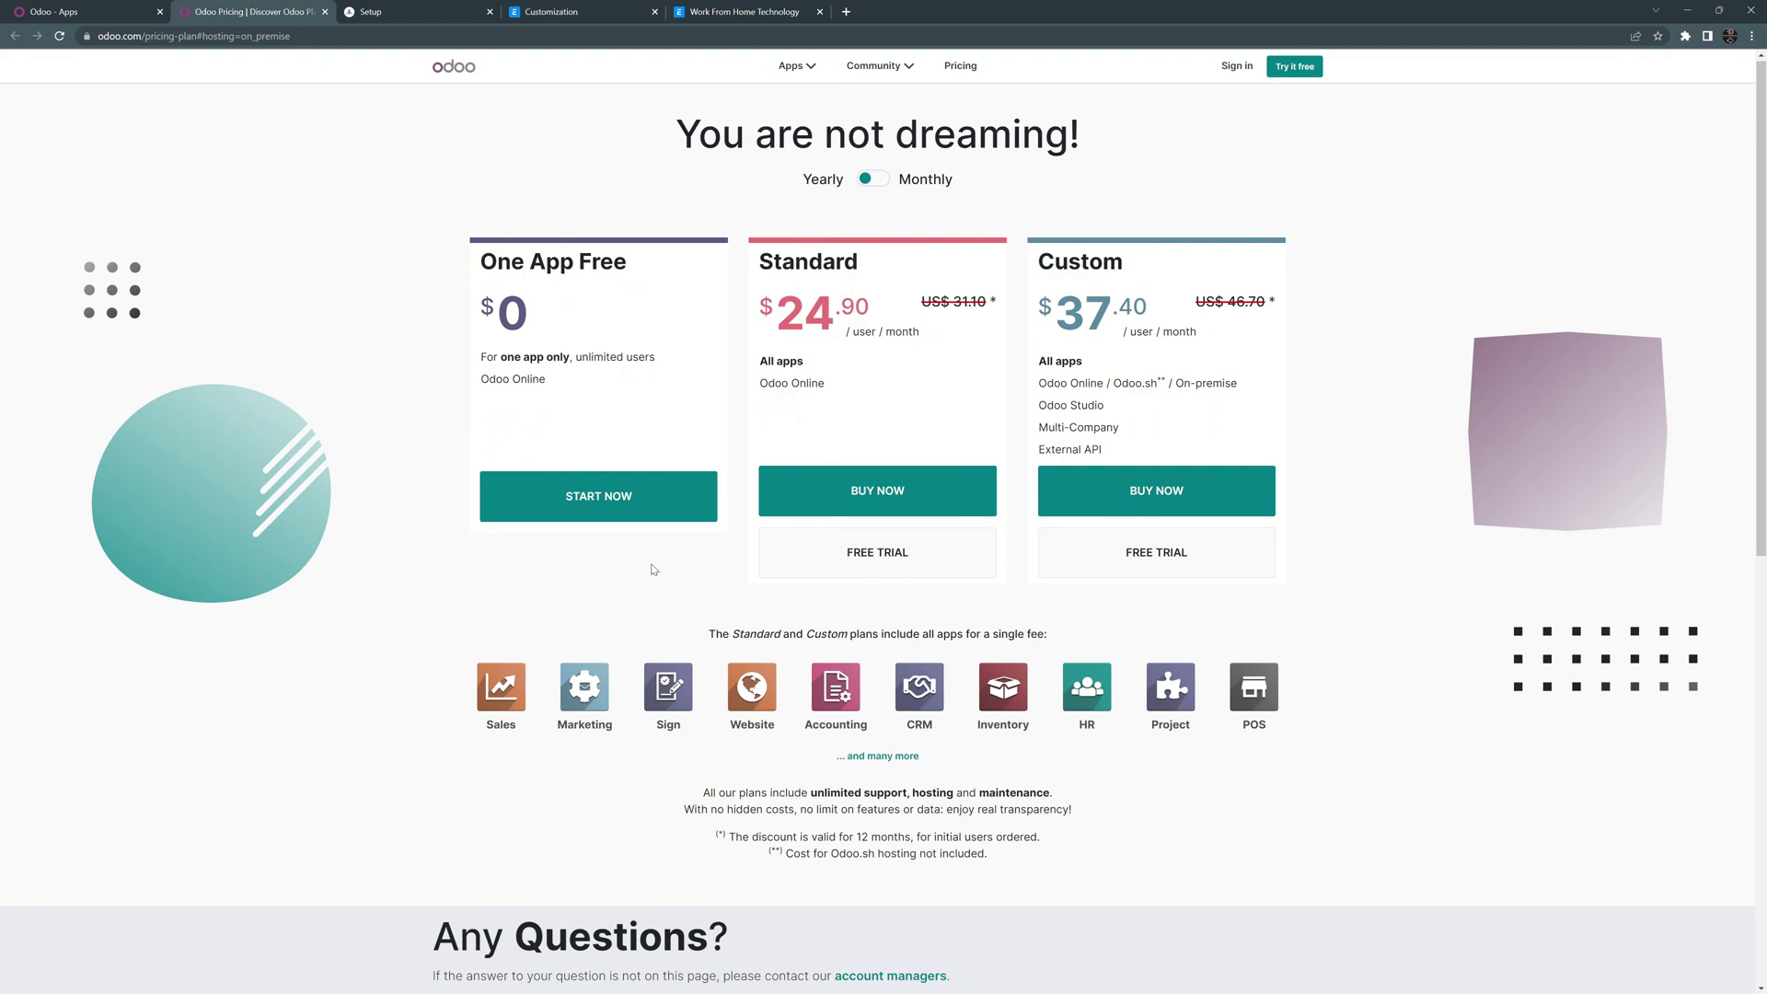
Step: Go to the Accounting app page from the Apps menu's Finance section
scroll(698, 609, "down", 1)
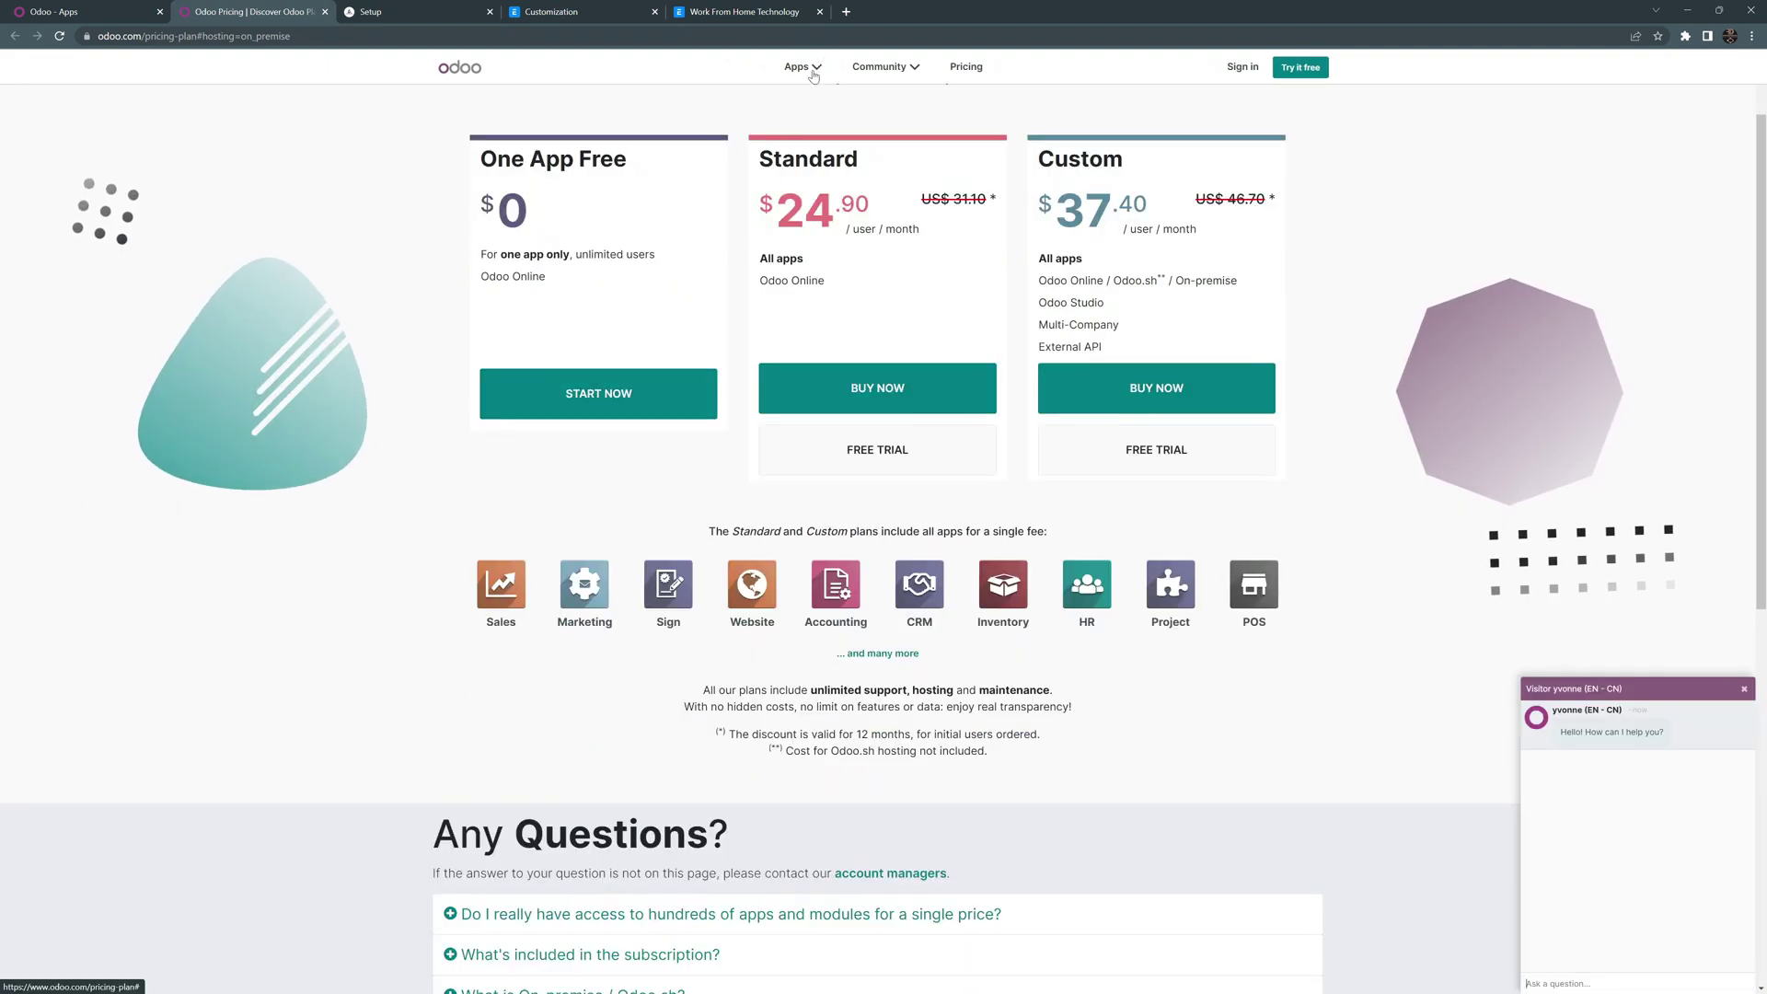
left_click(814, 72)
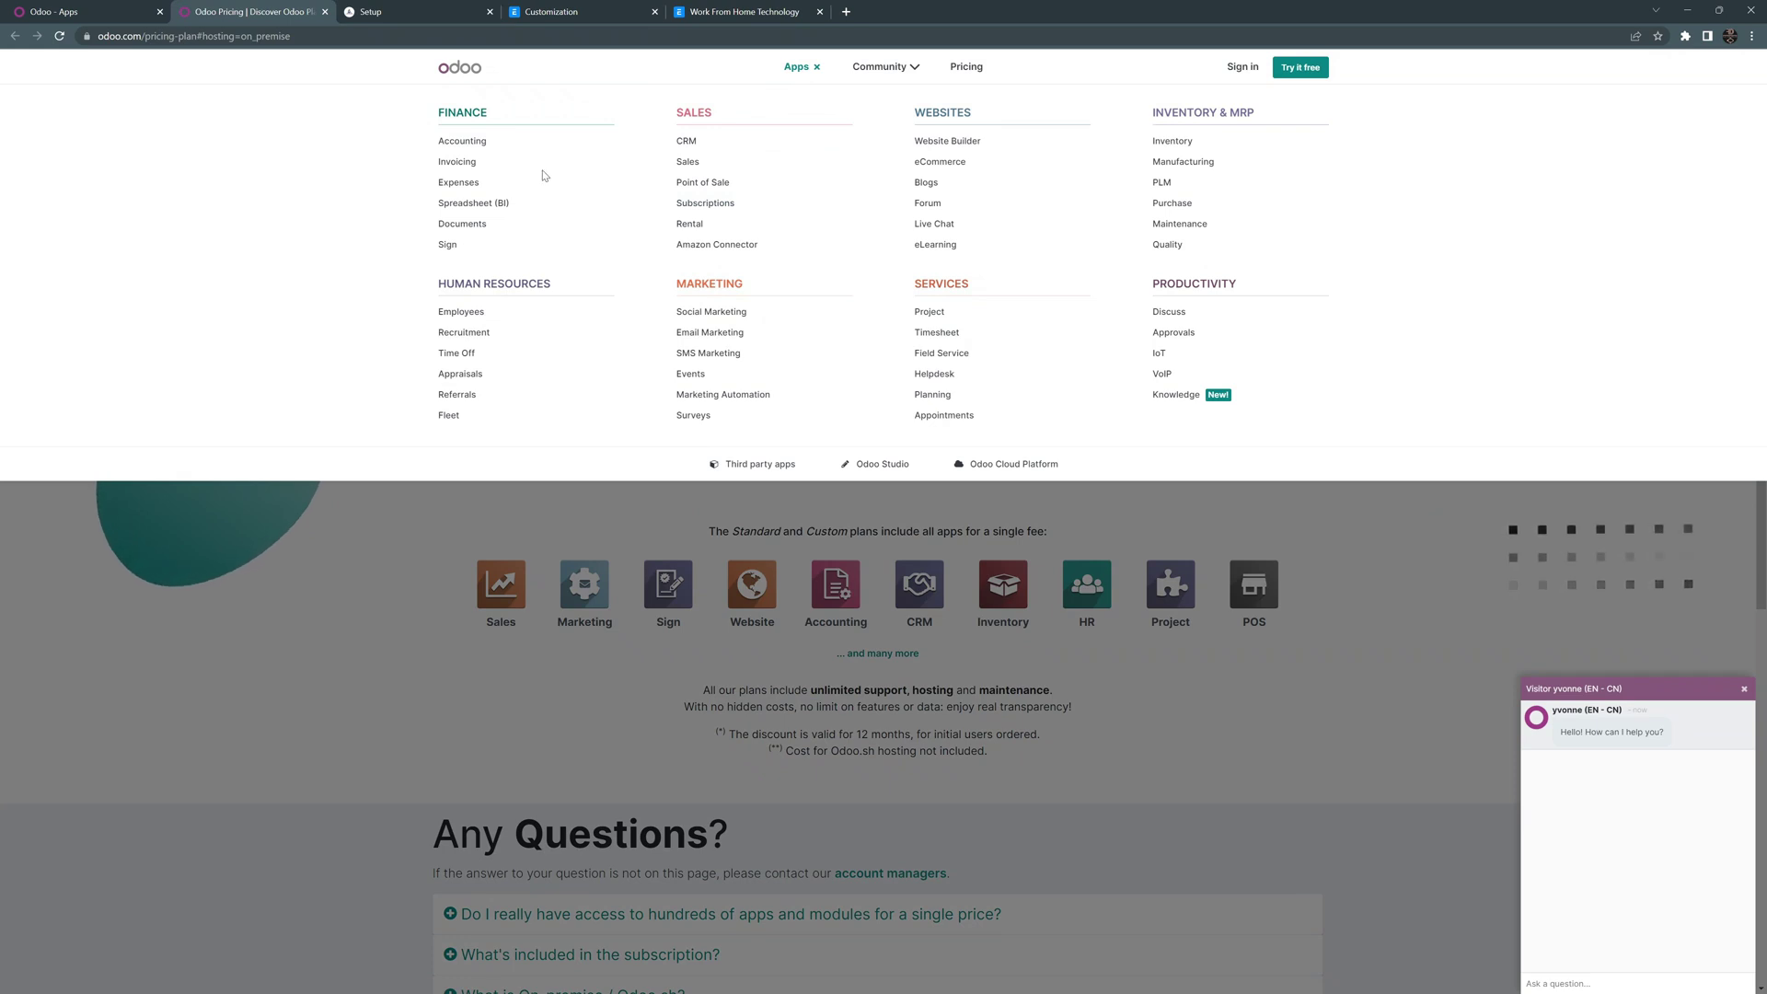
left_click(470, 143)
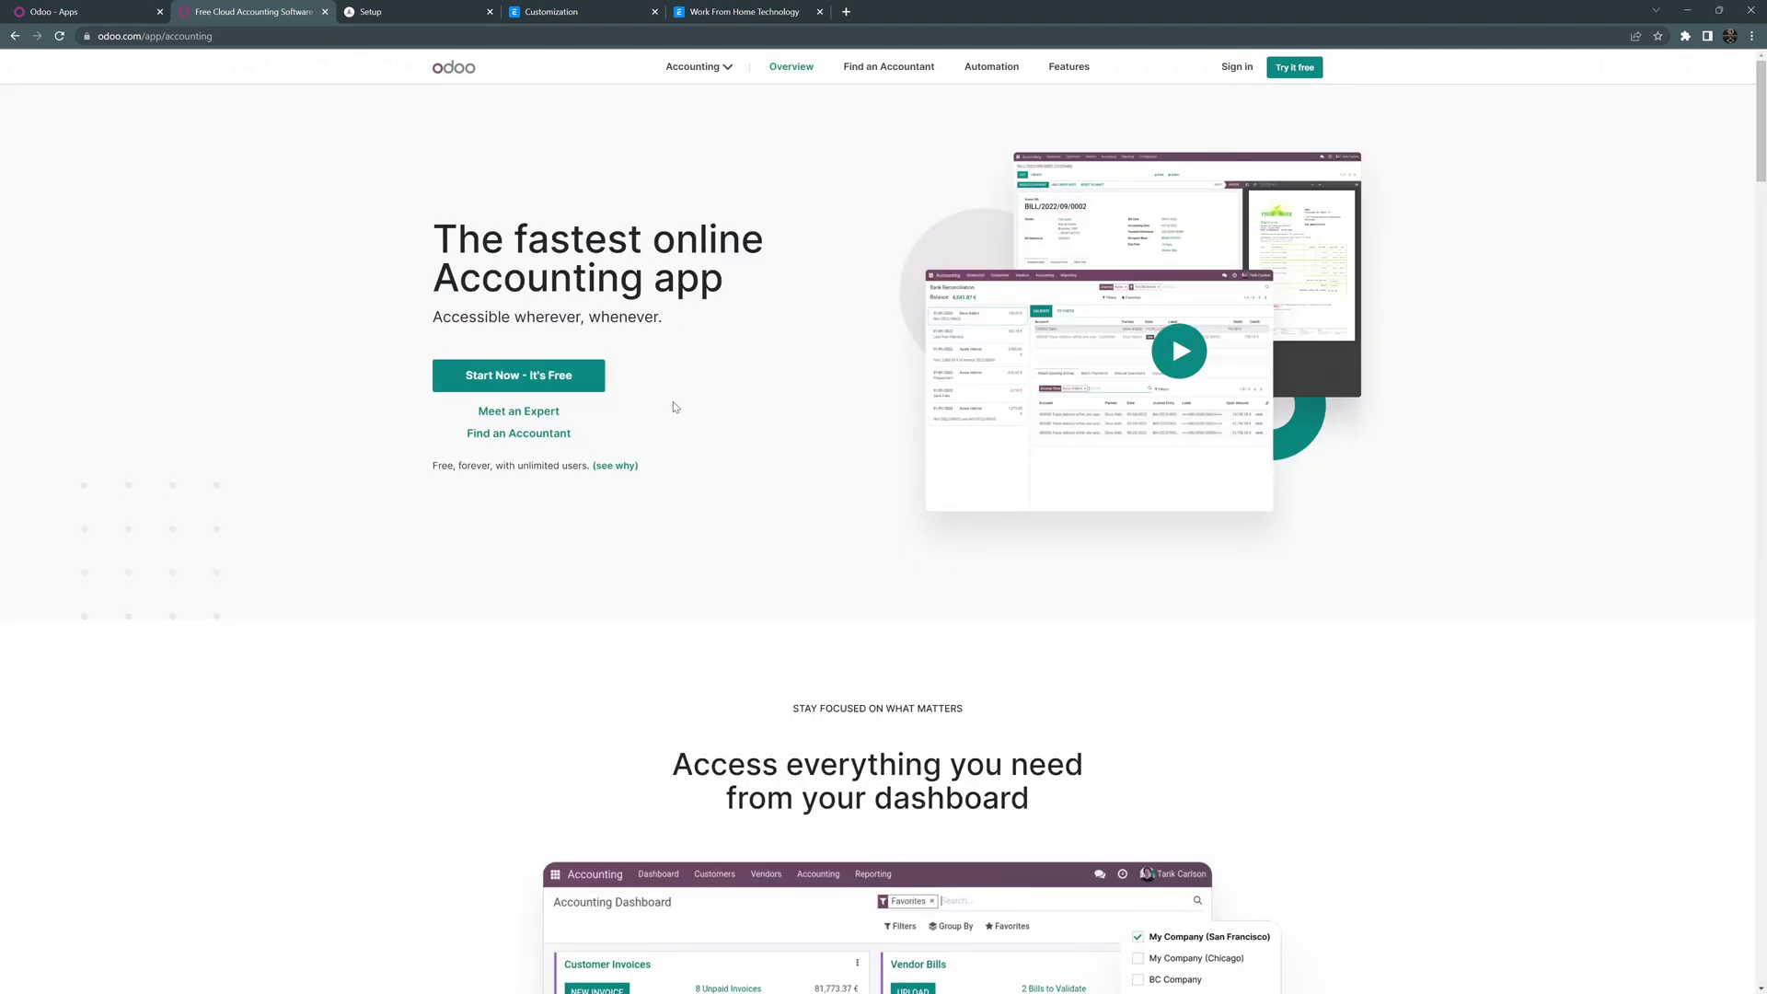
Step: Read through the Accounting features, fiscal localization, reporting and fiduciary sections down to testimonials
scroll(671, 438, "down", 4)
scroll(671, 438, "down", 3)
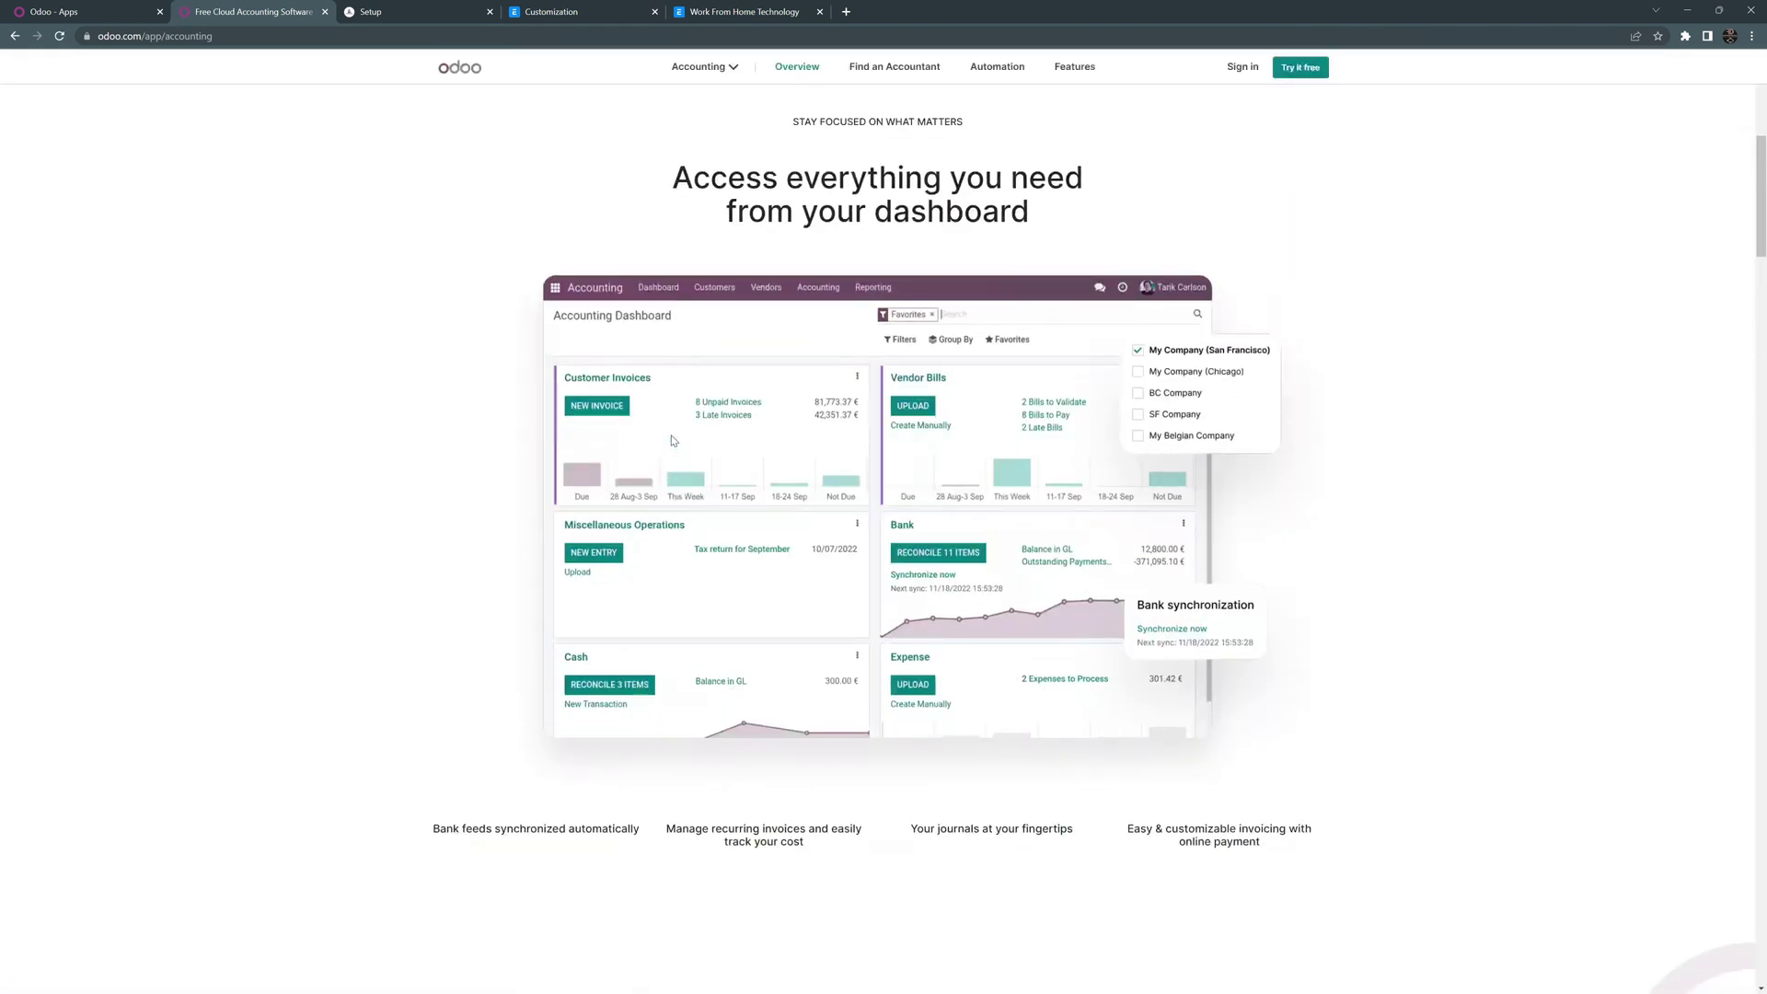
scroll(672, 440, "down", 2)
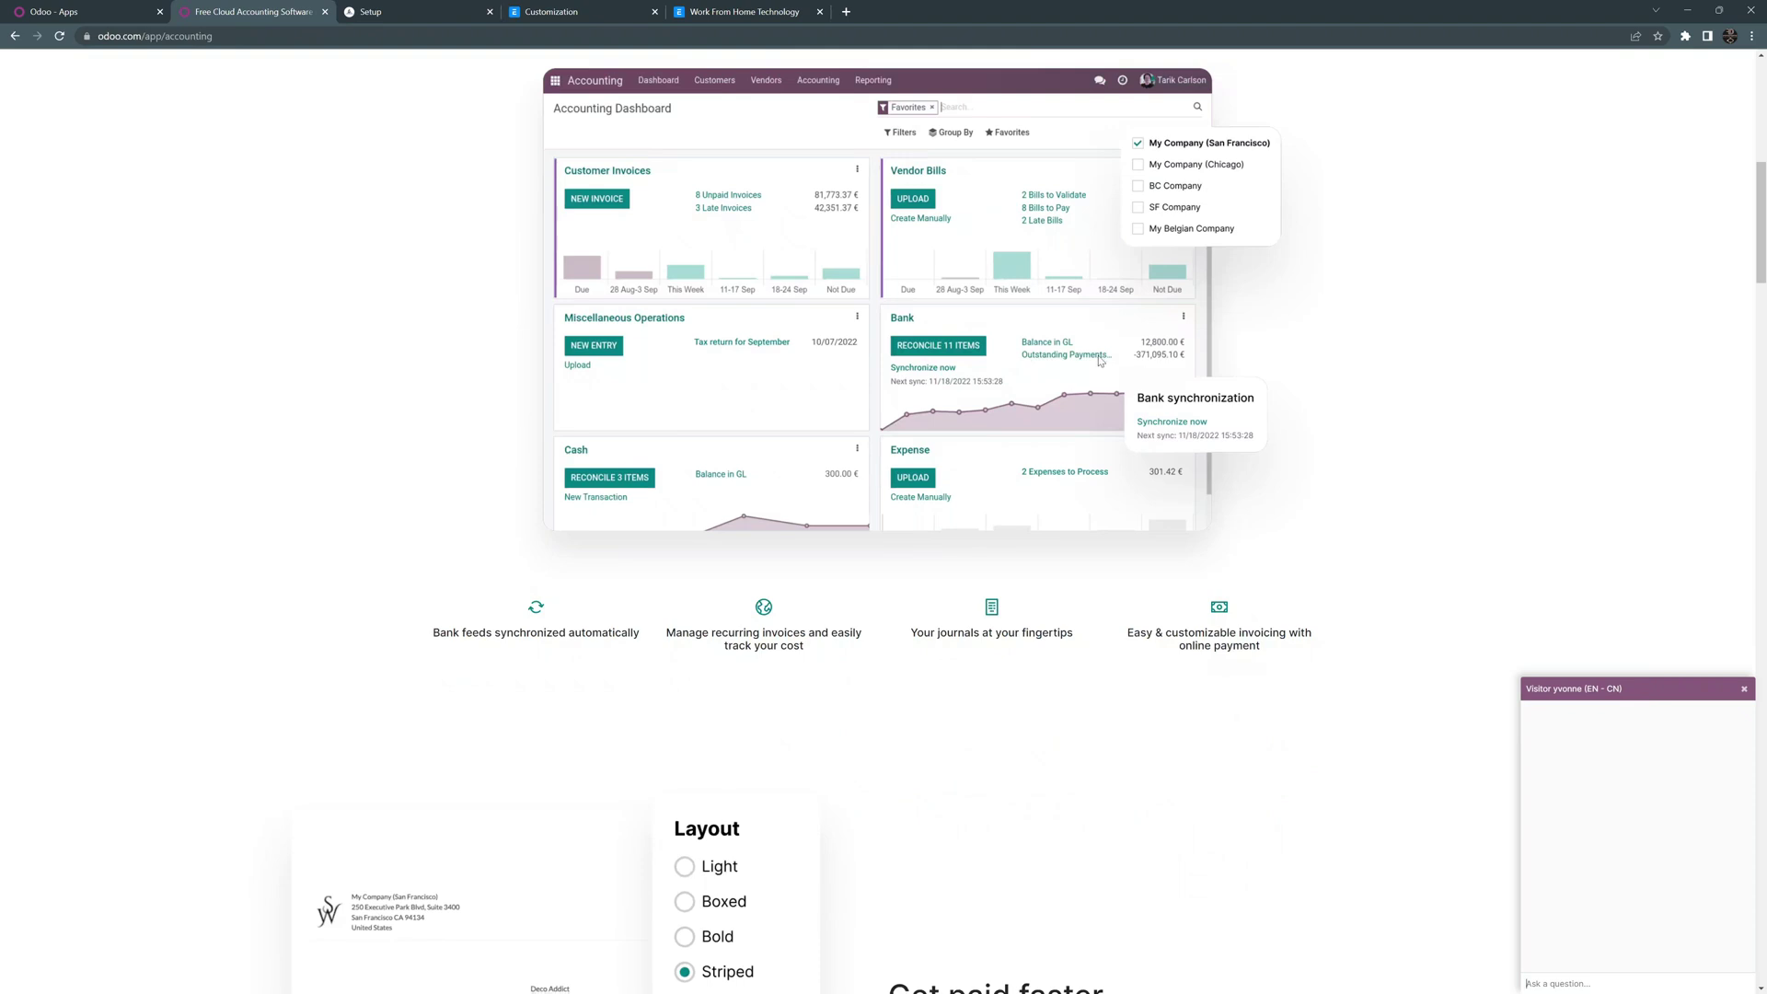
scroll(1049, 379, "down", 2)
scroll(1042, 382, "down", 6)
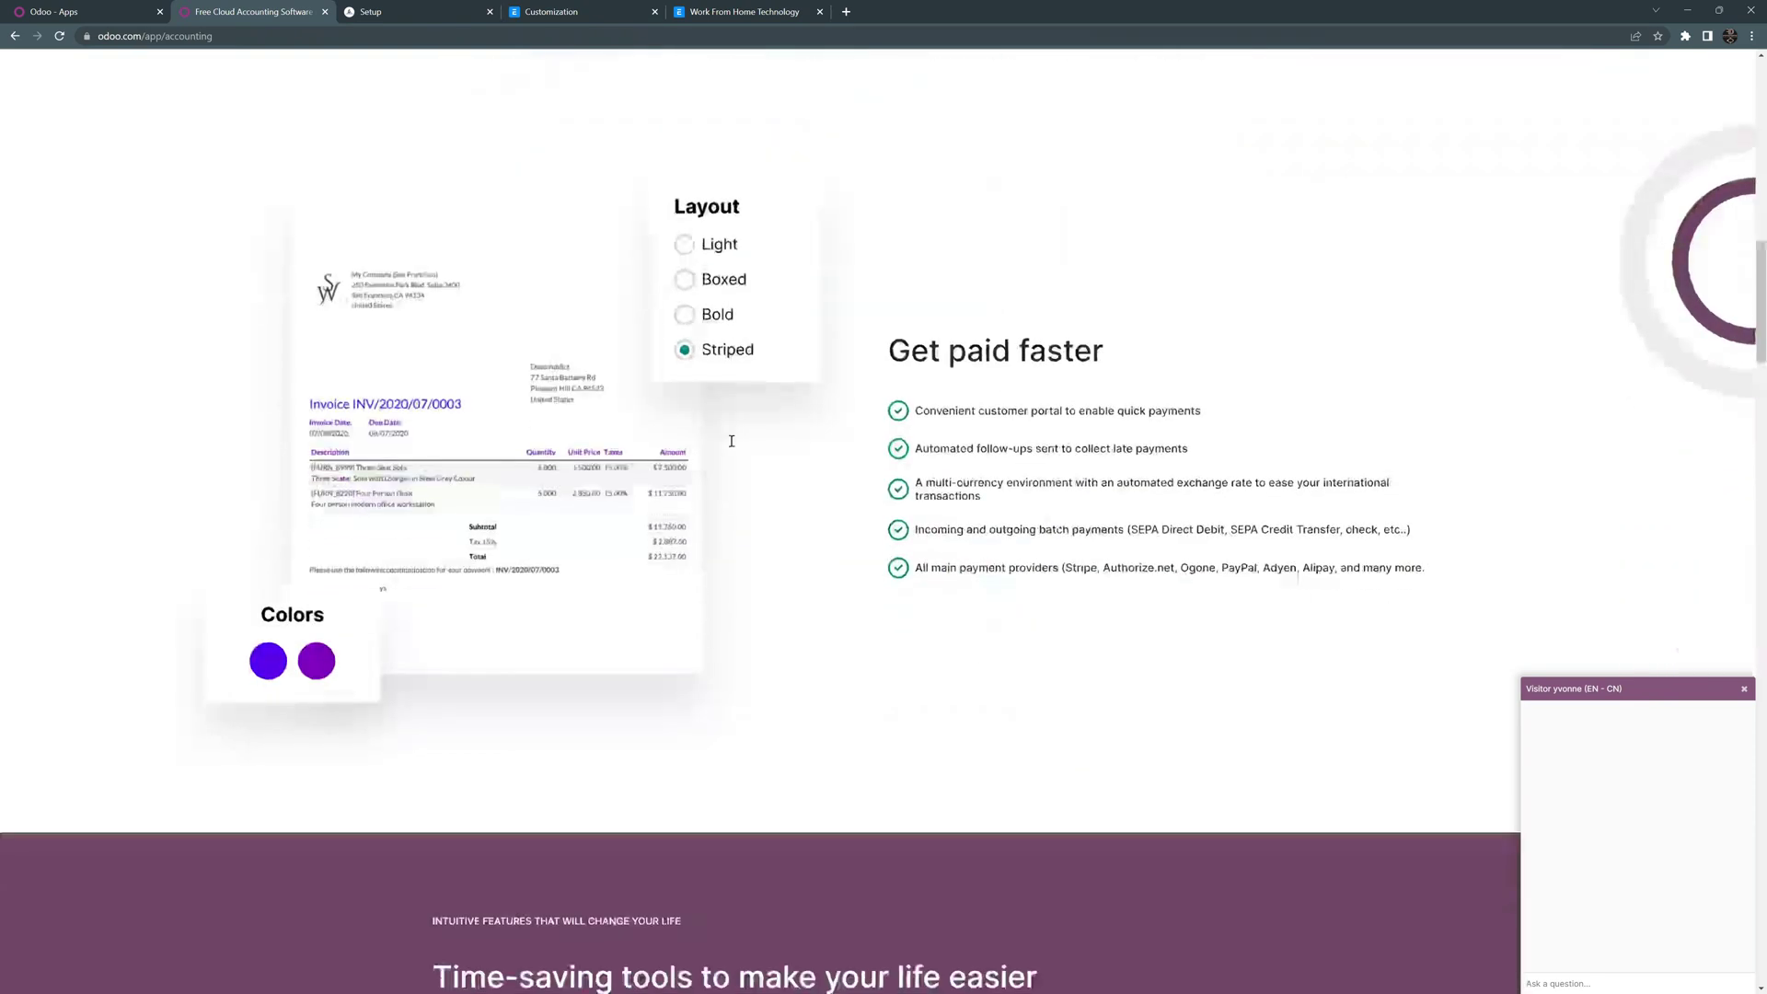
scroll(641, 527, "down", 7)
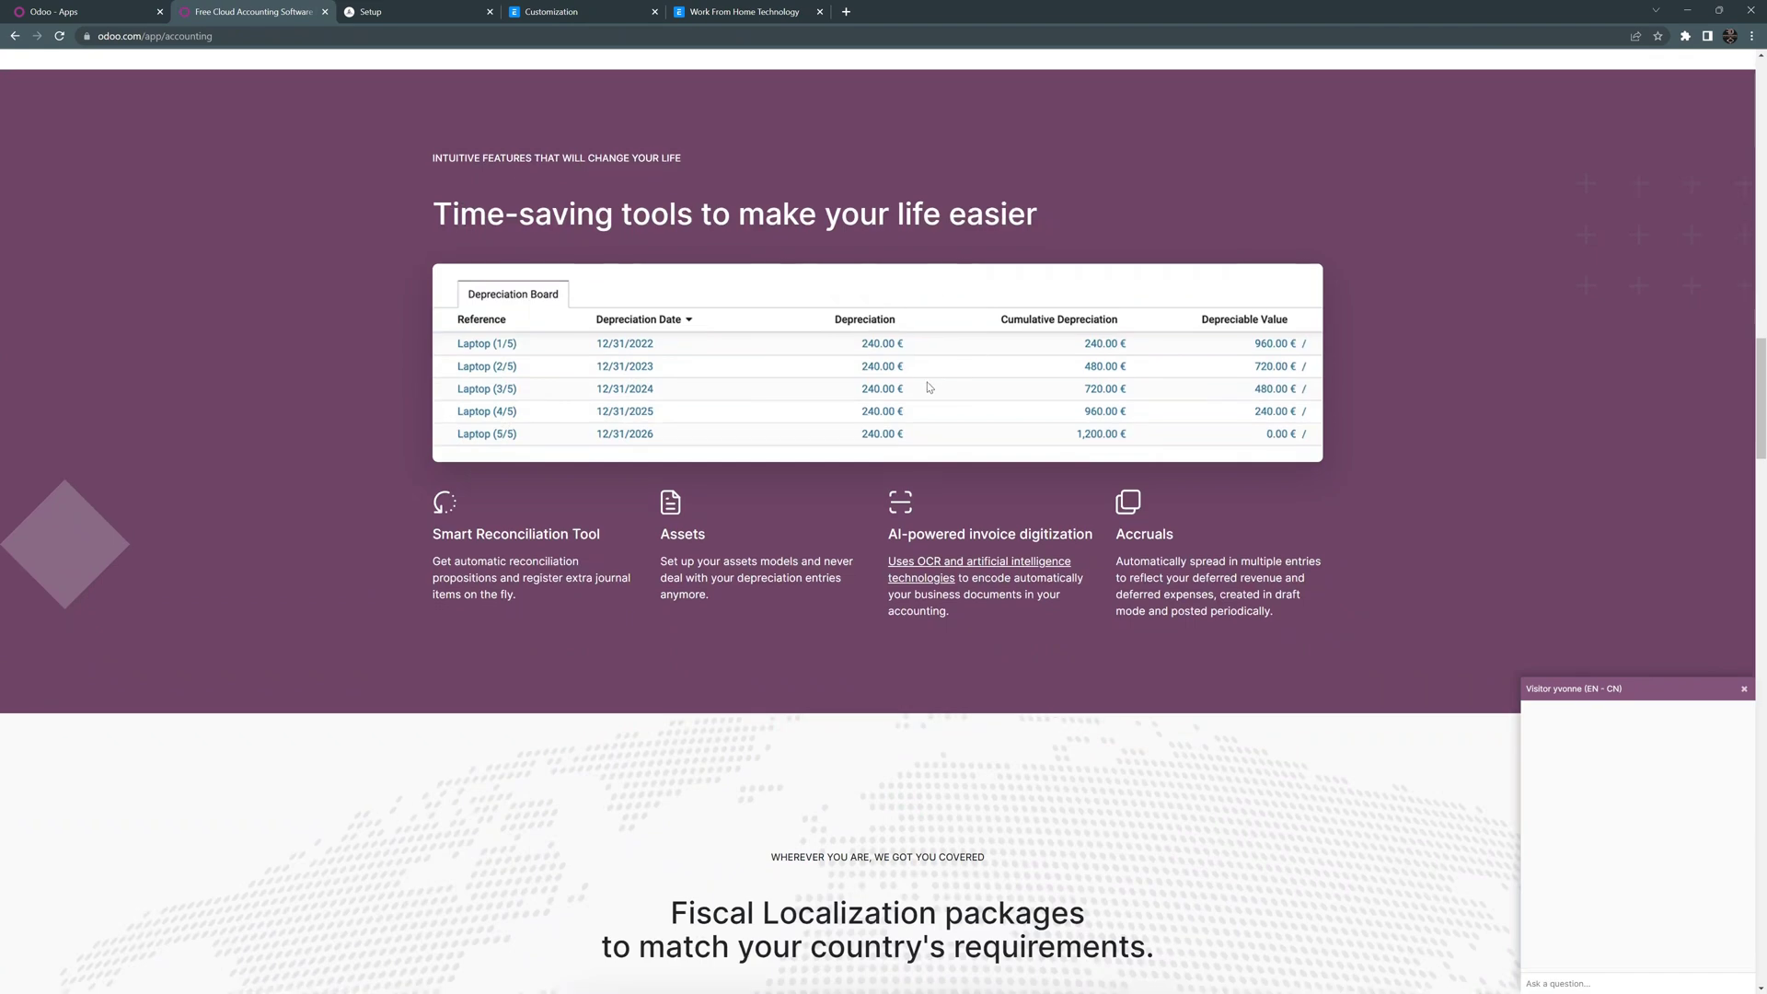
scroll(934, 386, "down", 4)
scroll(927, 390, "down", 2)
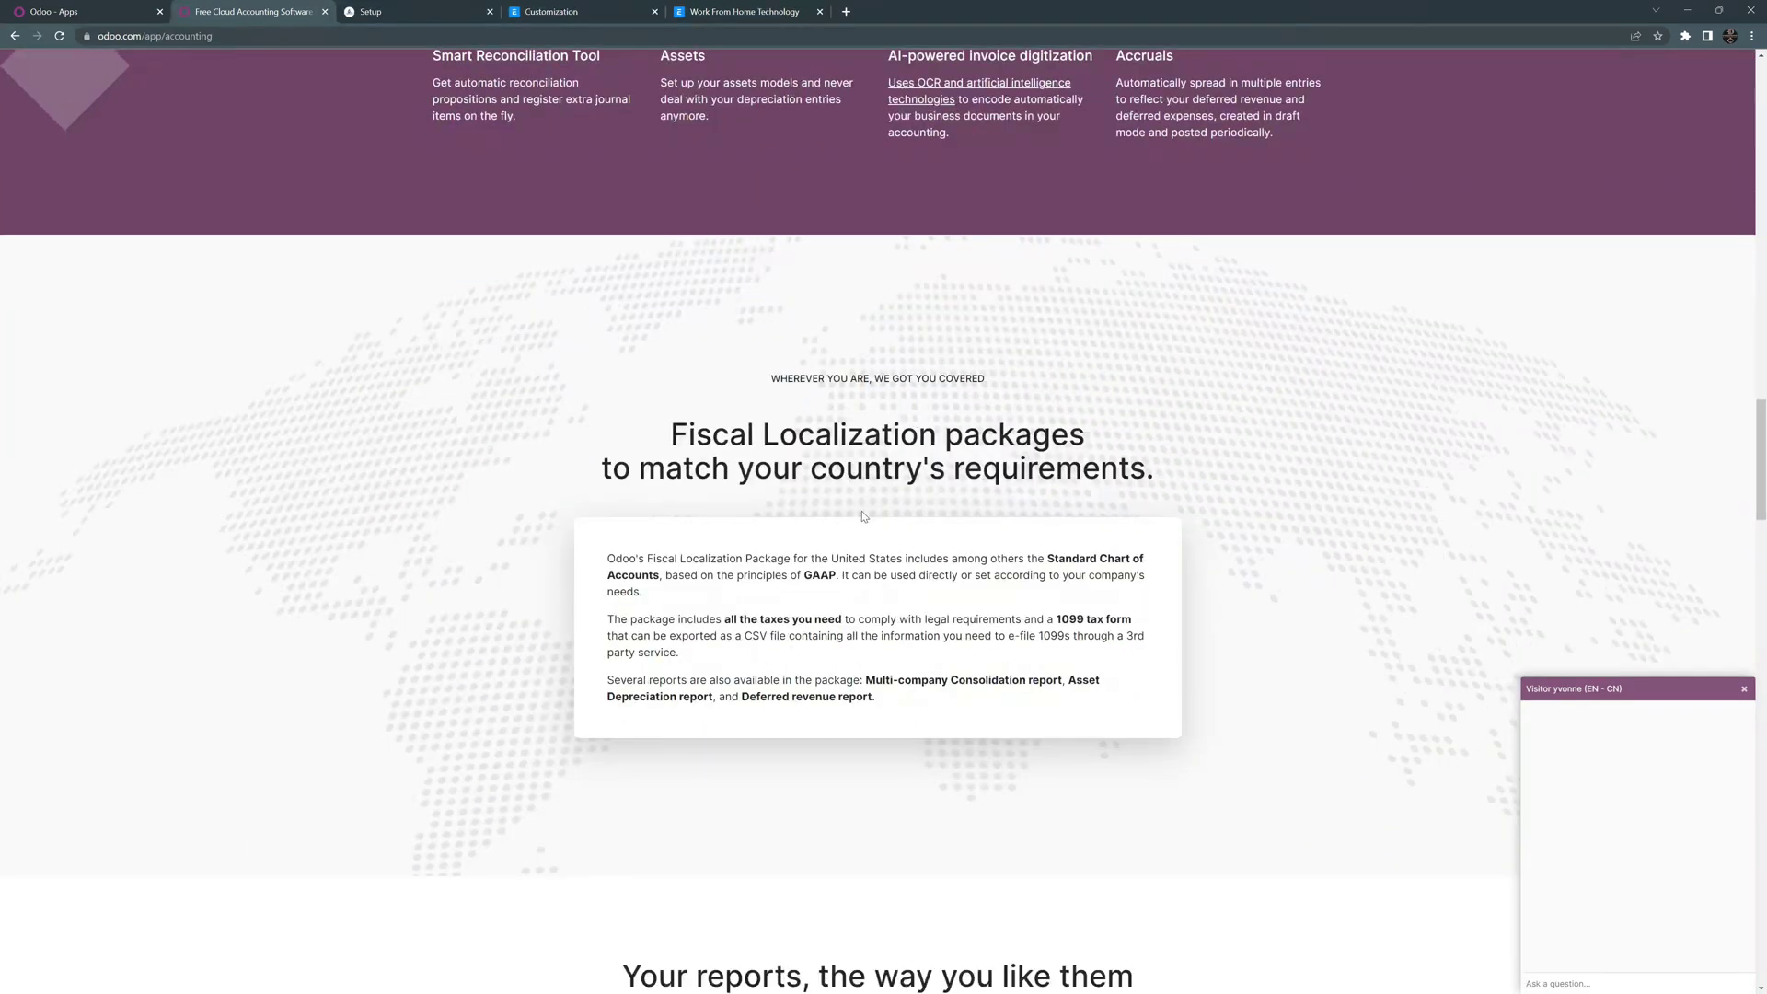
scroll(865, 517, "down", 2)
scroll(865, 516, "down", 7)
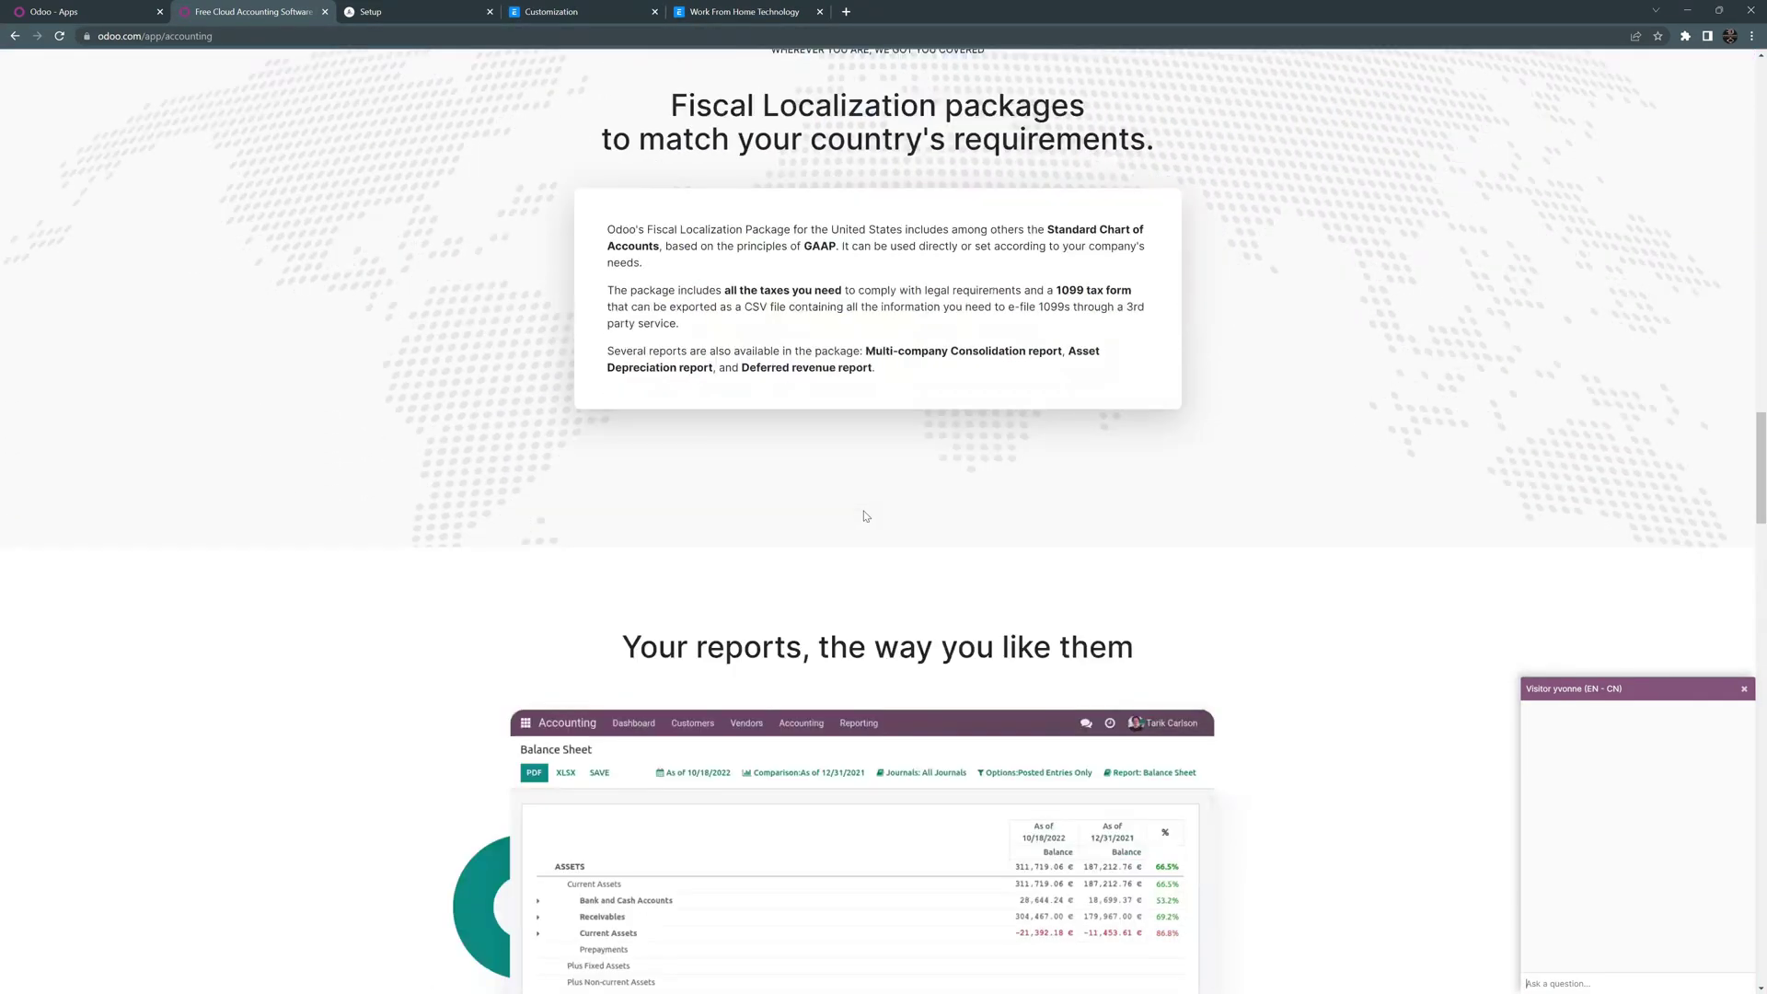
scroll(865, 516, "down", 12)
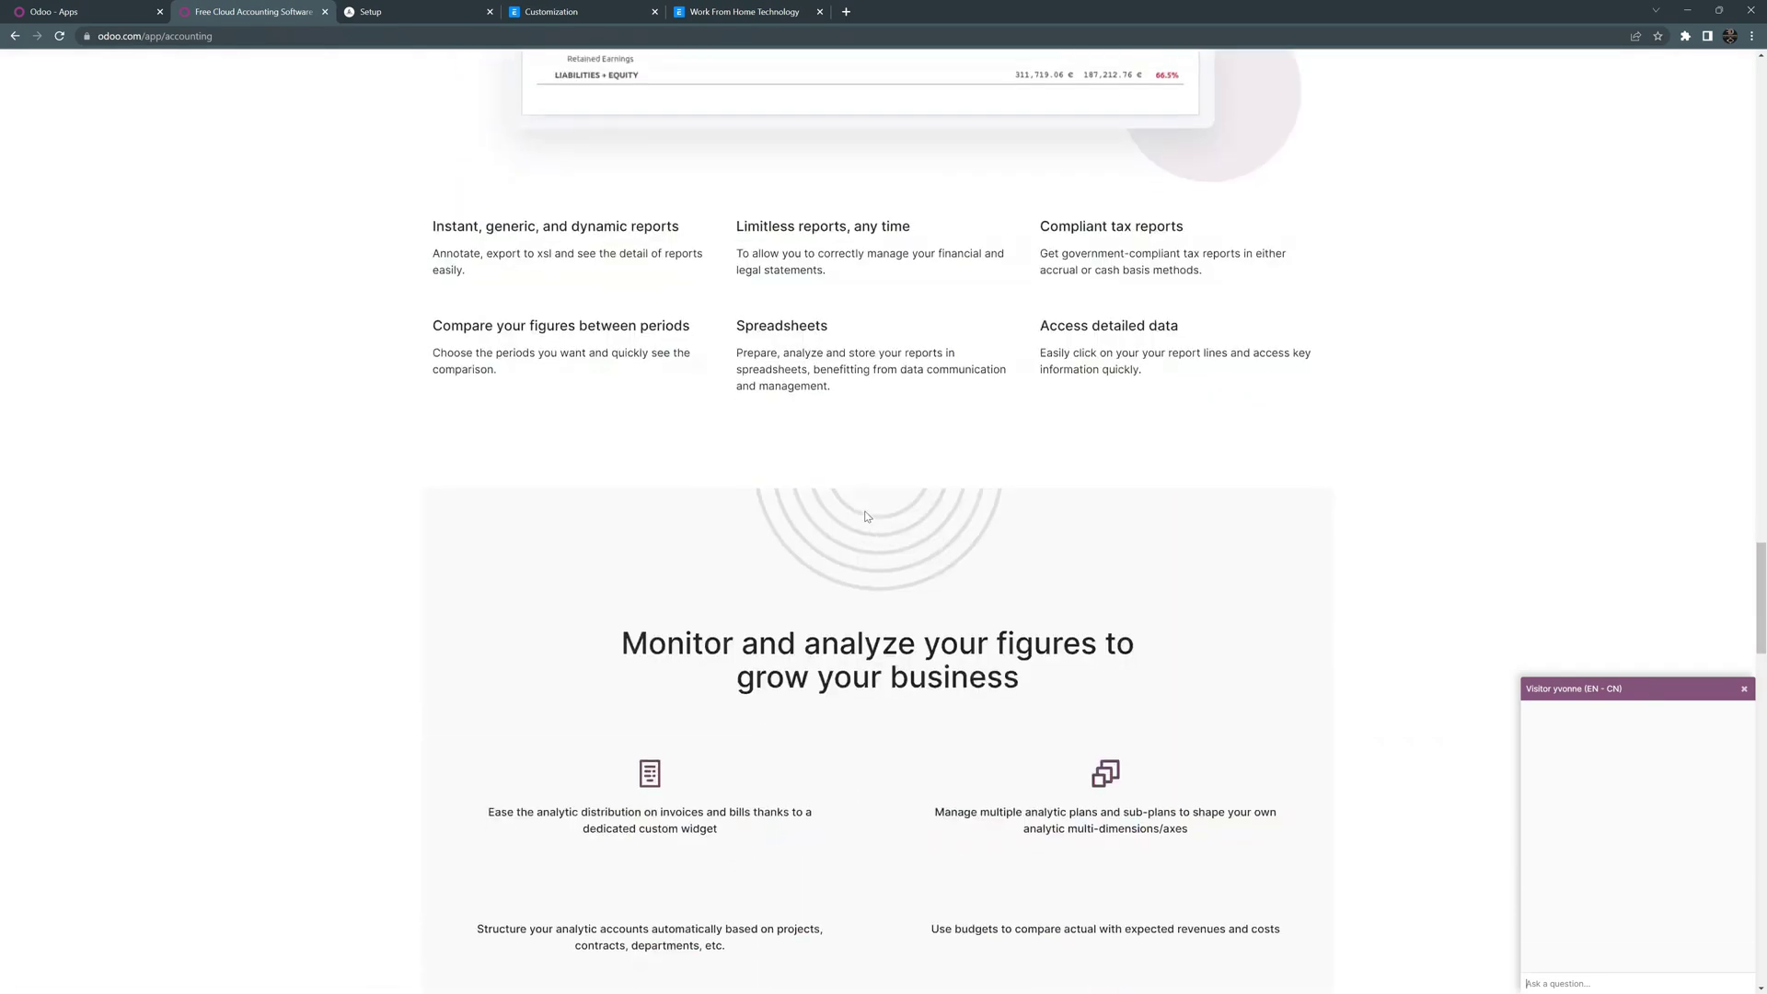
scroll(865, 517, "down", 7)
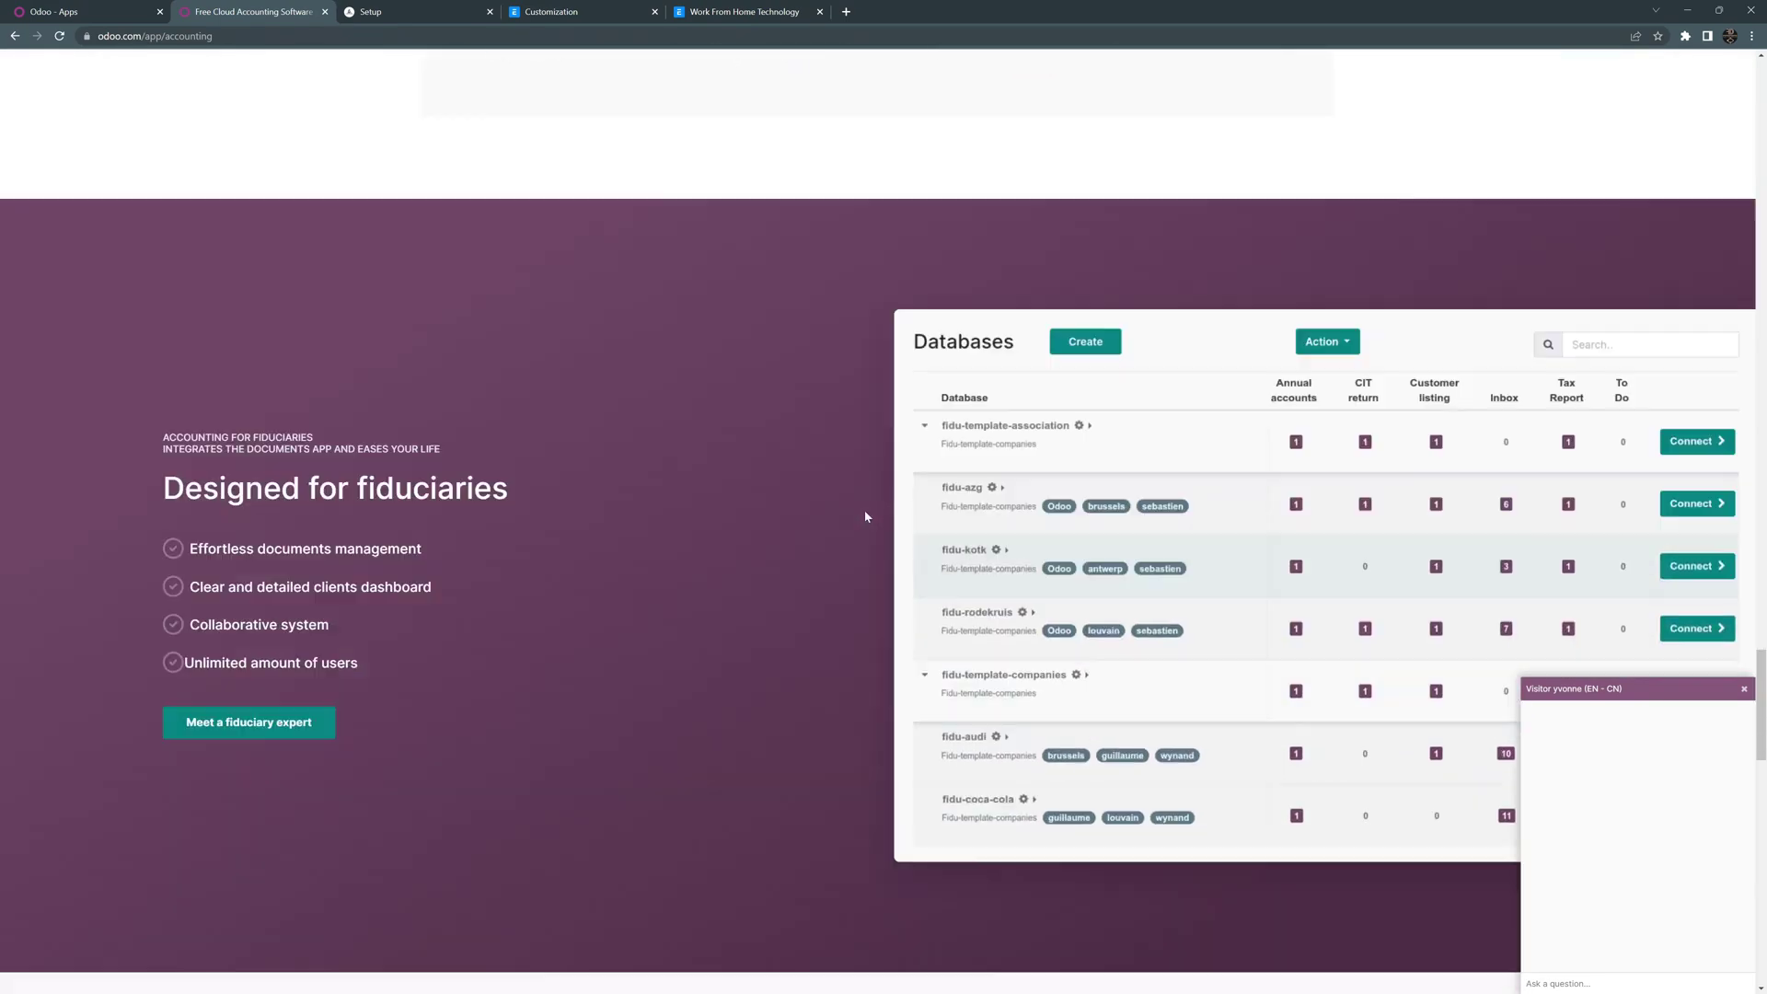
scroll(865, 517, "down", 5)
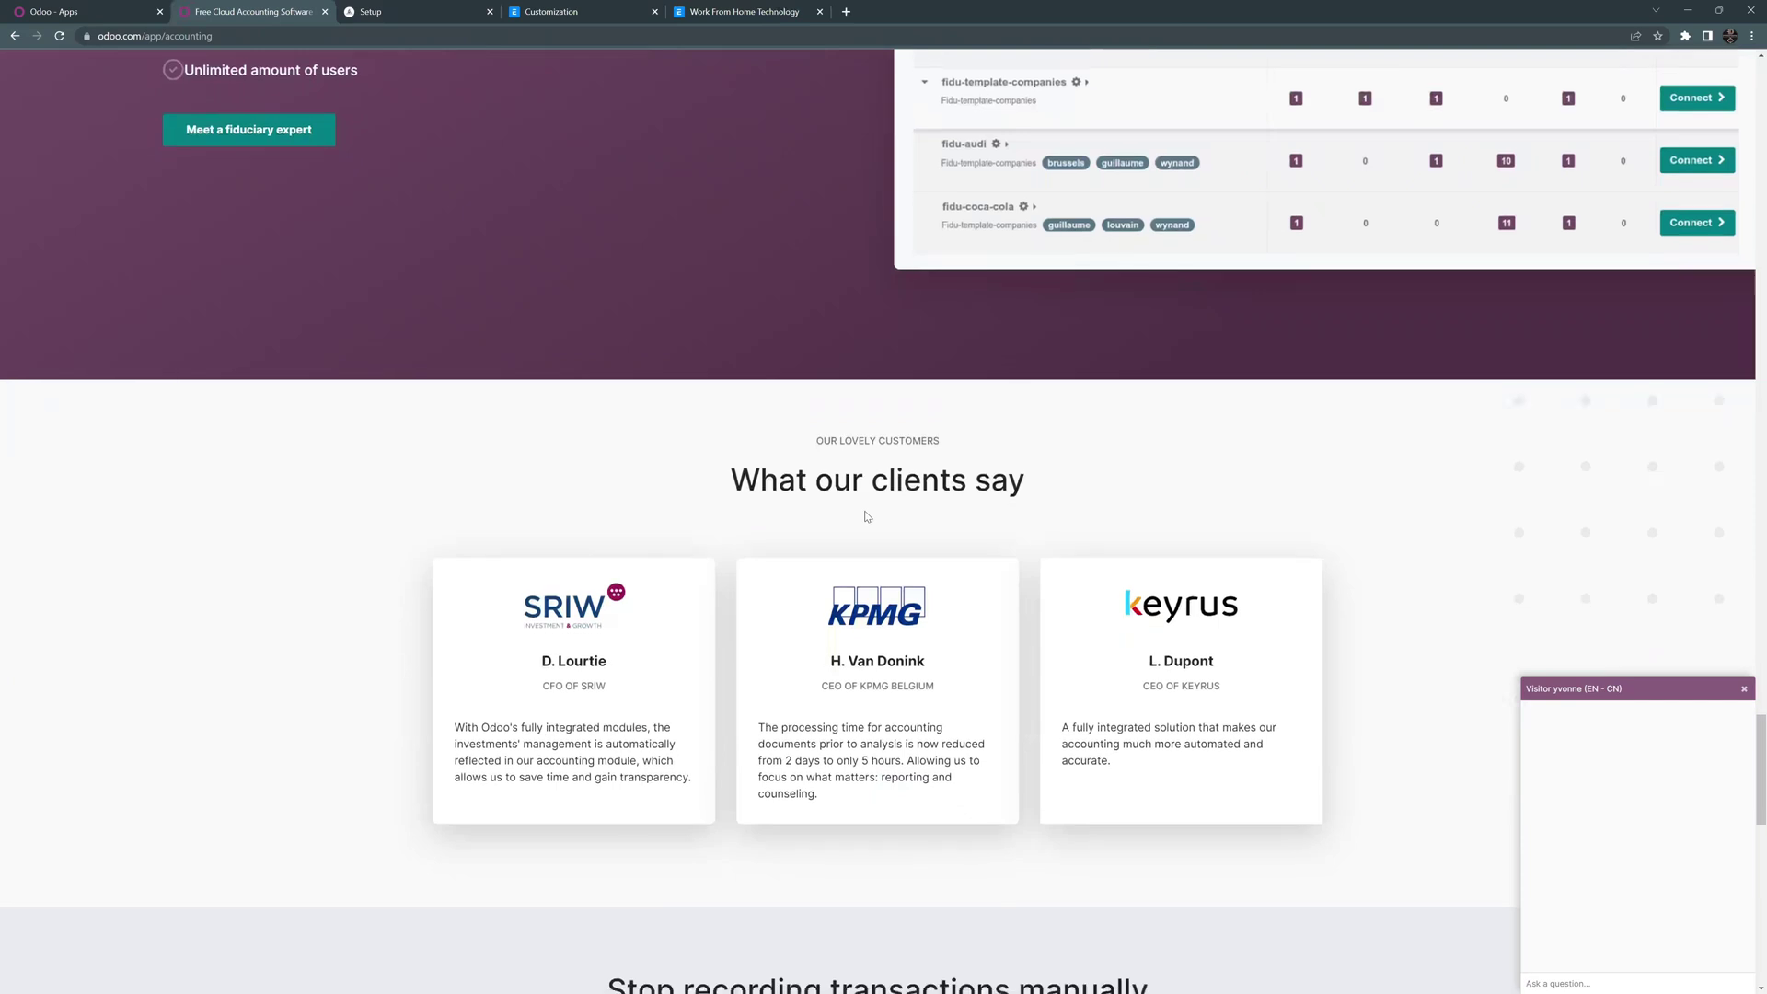
scroll(865, 517, "down", 7)
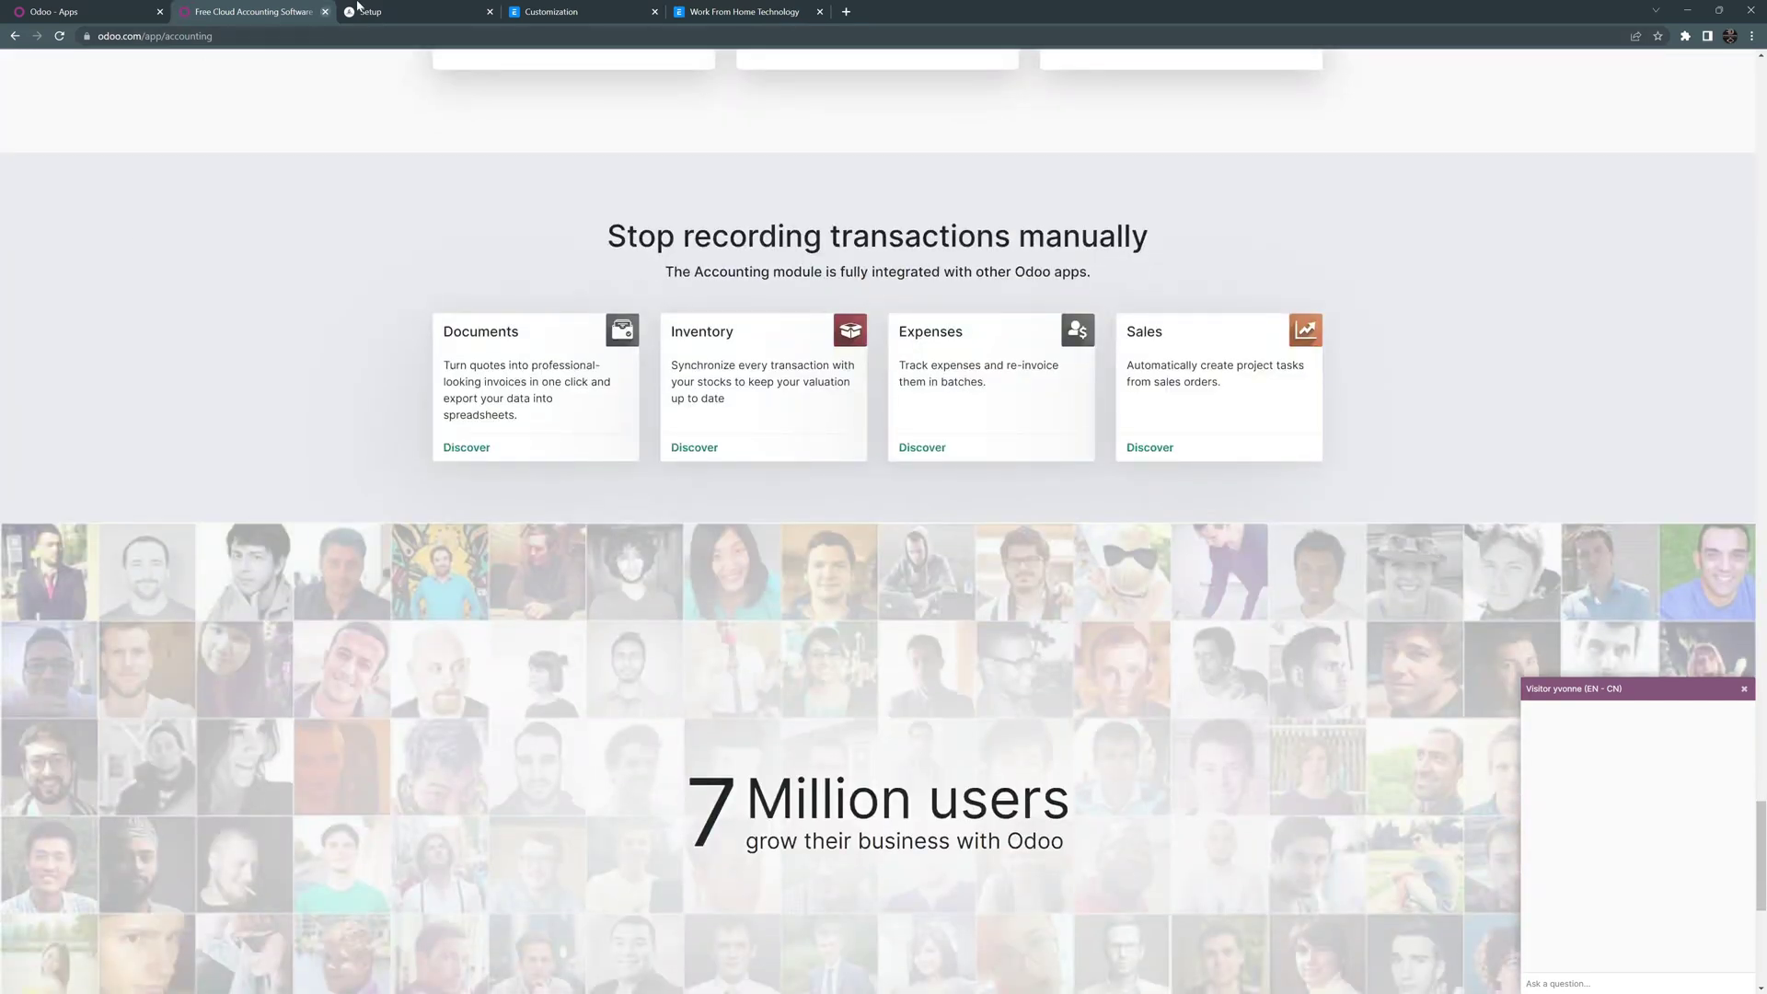
Step: Close the odoo.com tab, filter to the Website category and activate the Website app
left_click(324, 12)
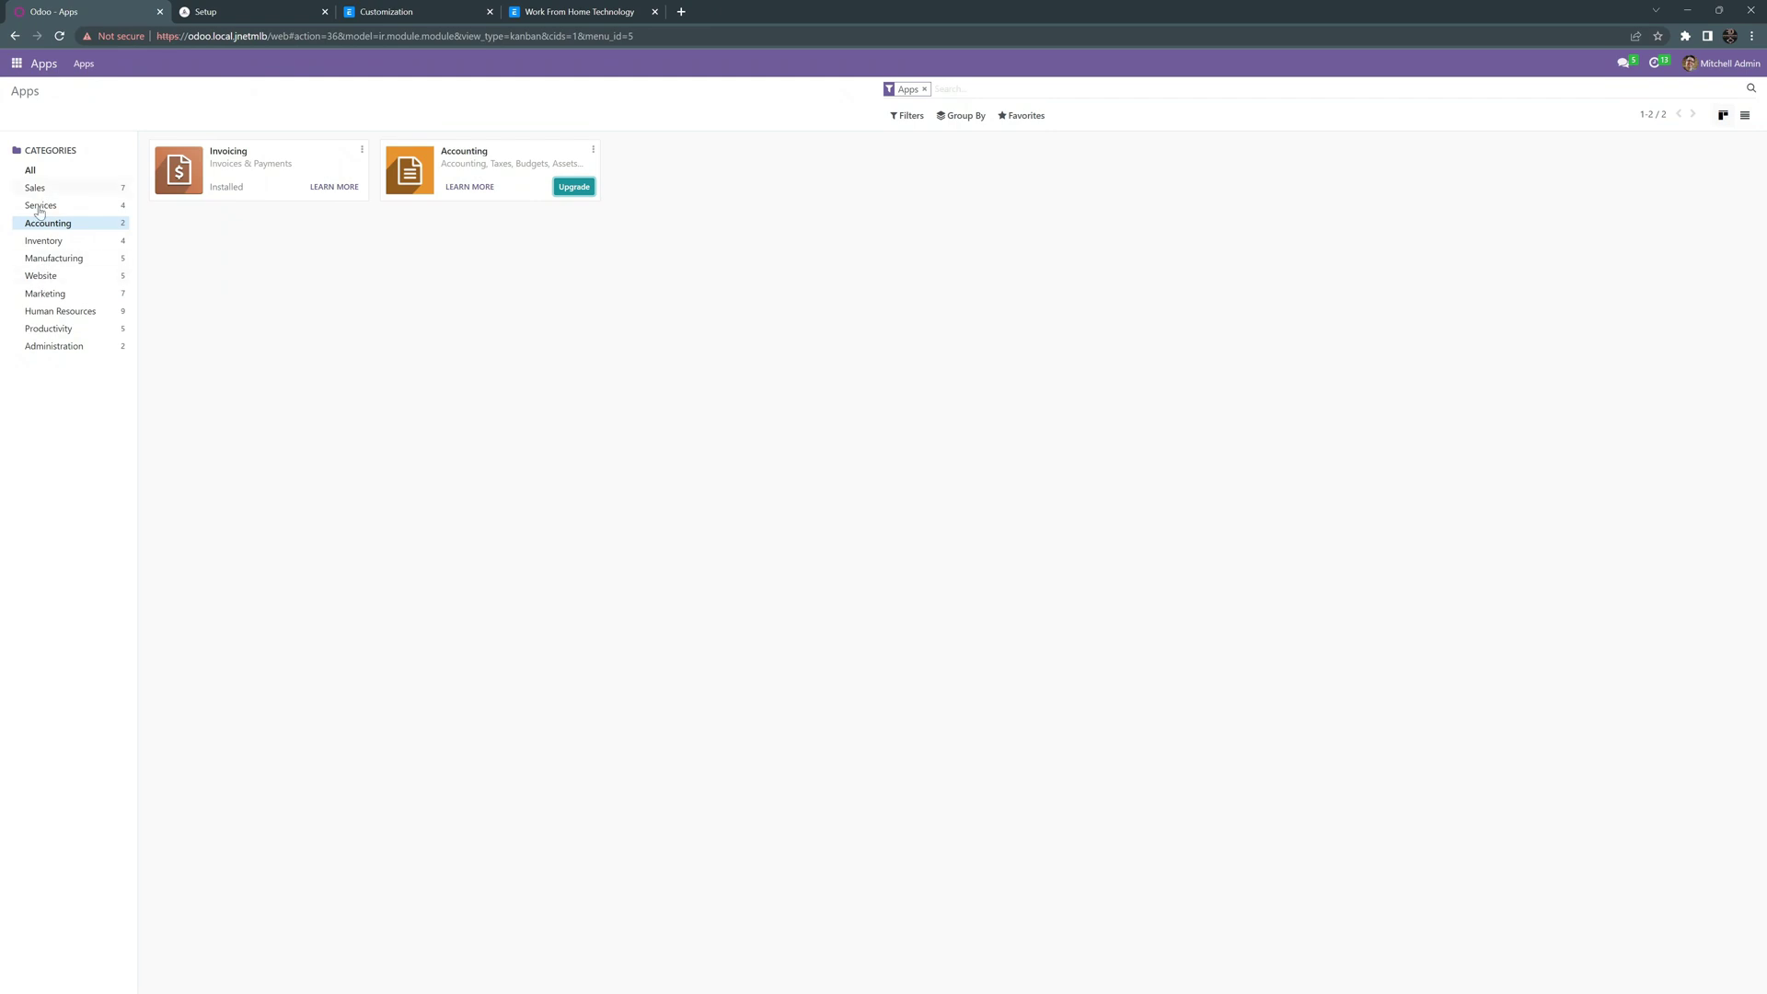
left_click(48, 277)
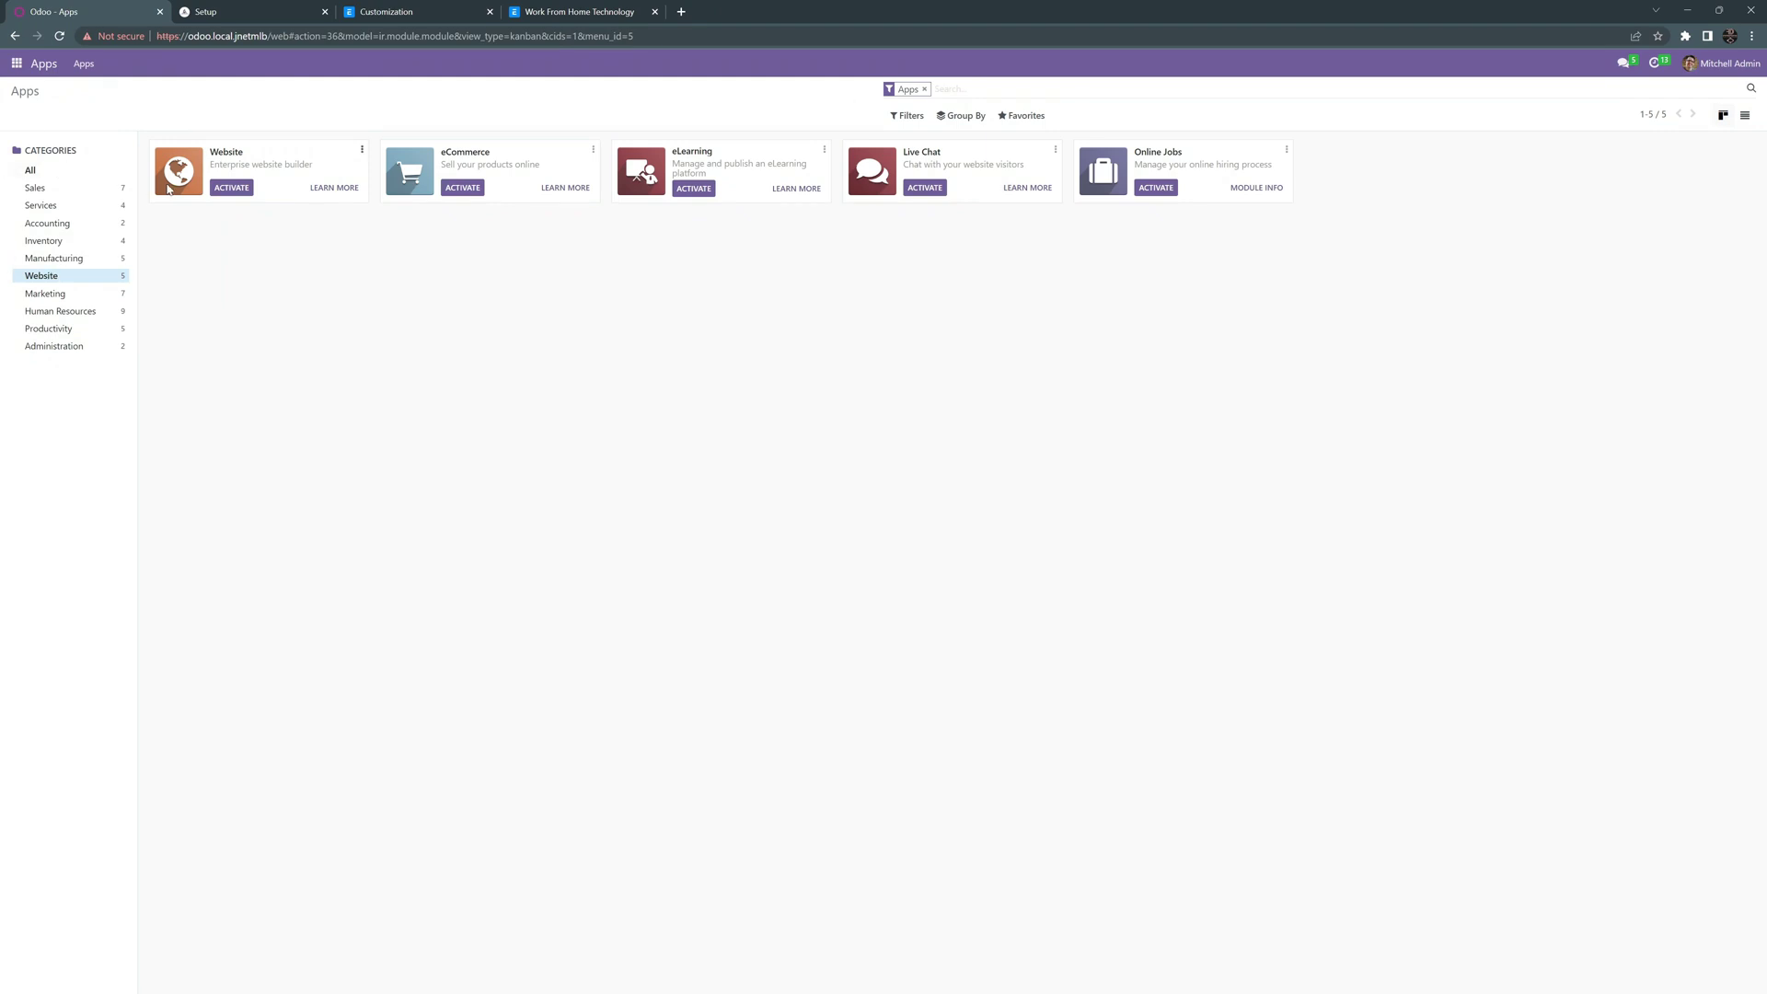
left_click(232, 189)
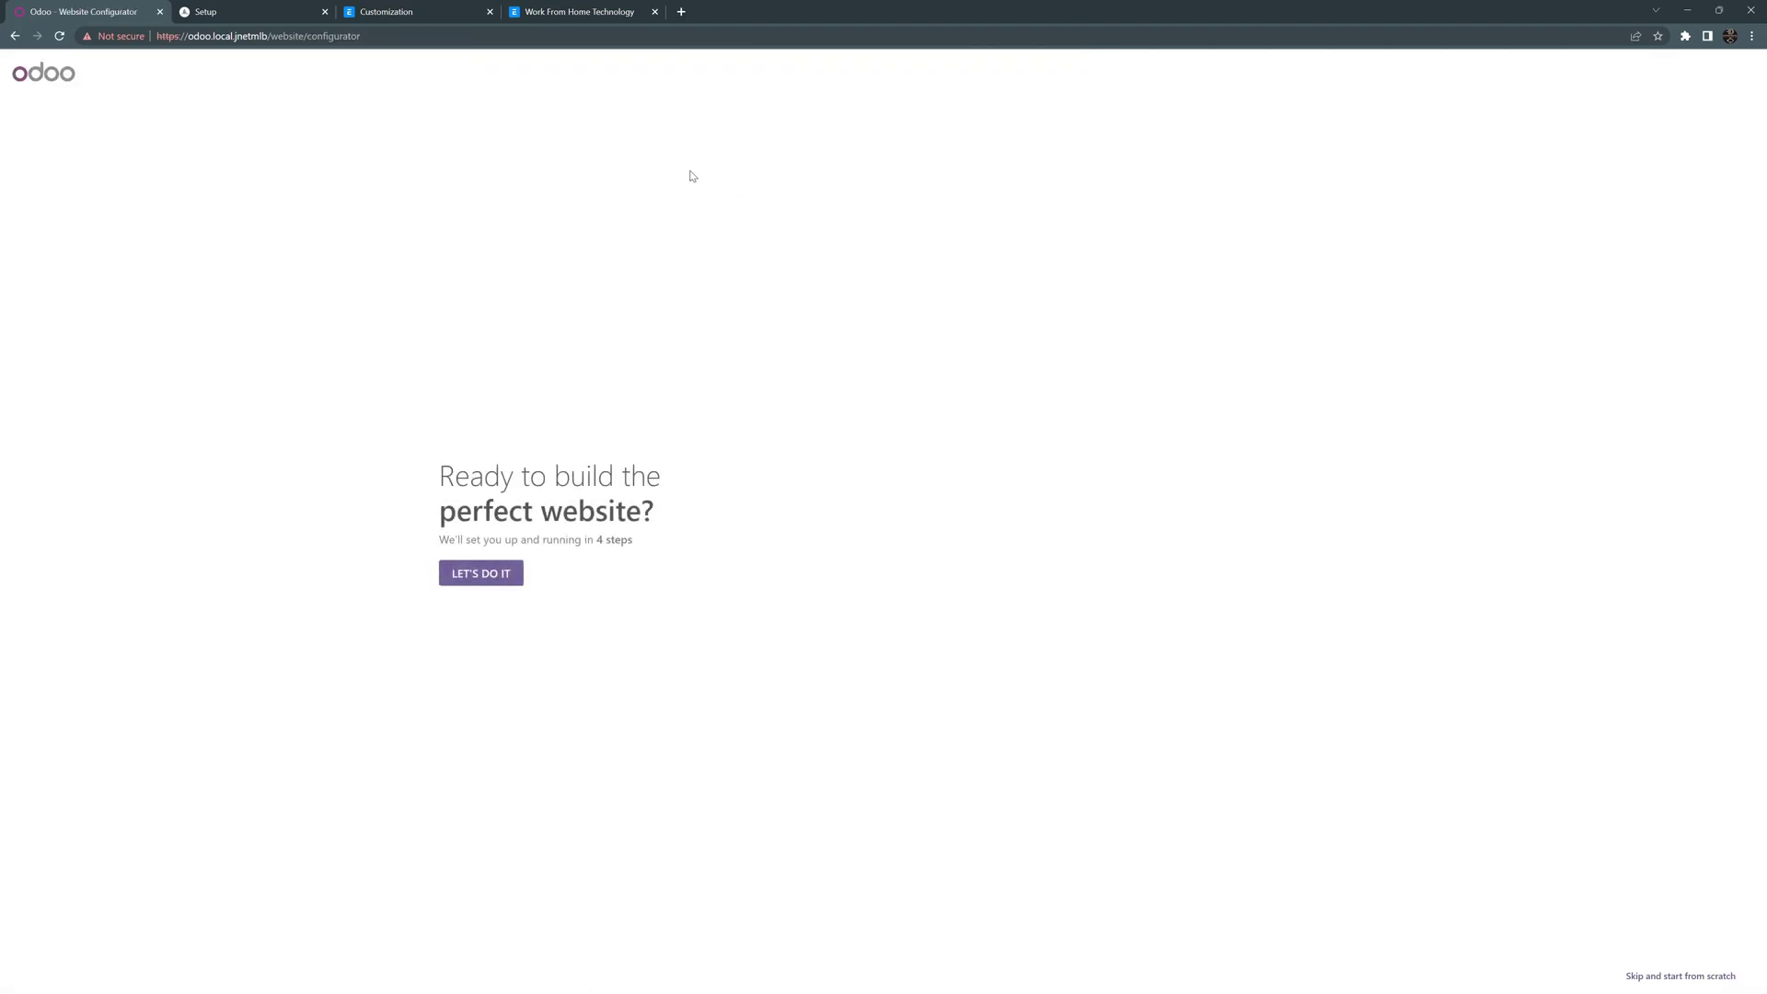
Step: Set up a business website for a computer consultant, with informing customers as its objective
left_click(494, 574)
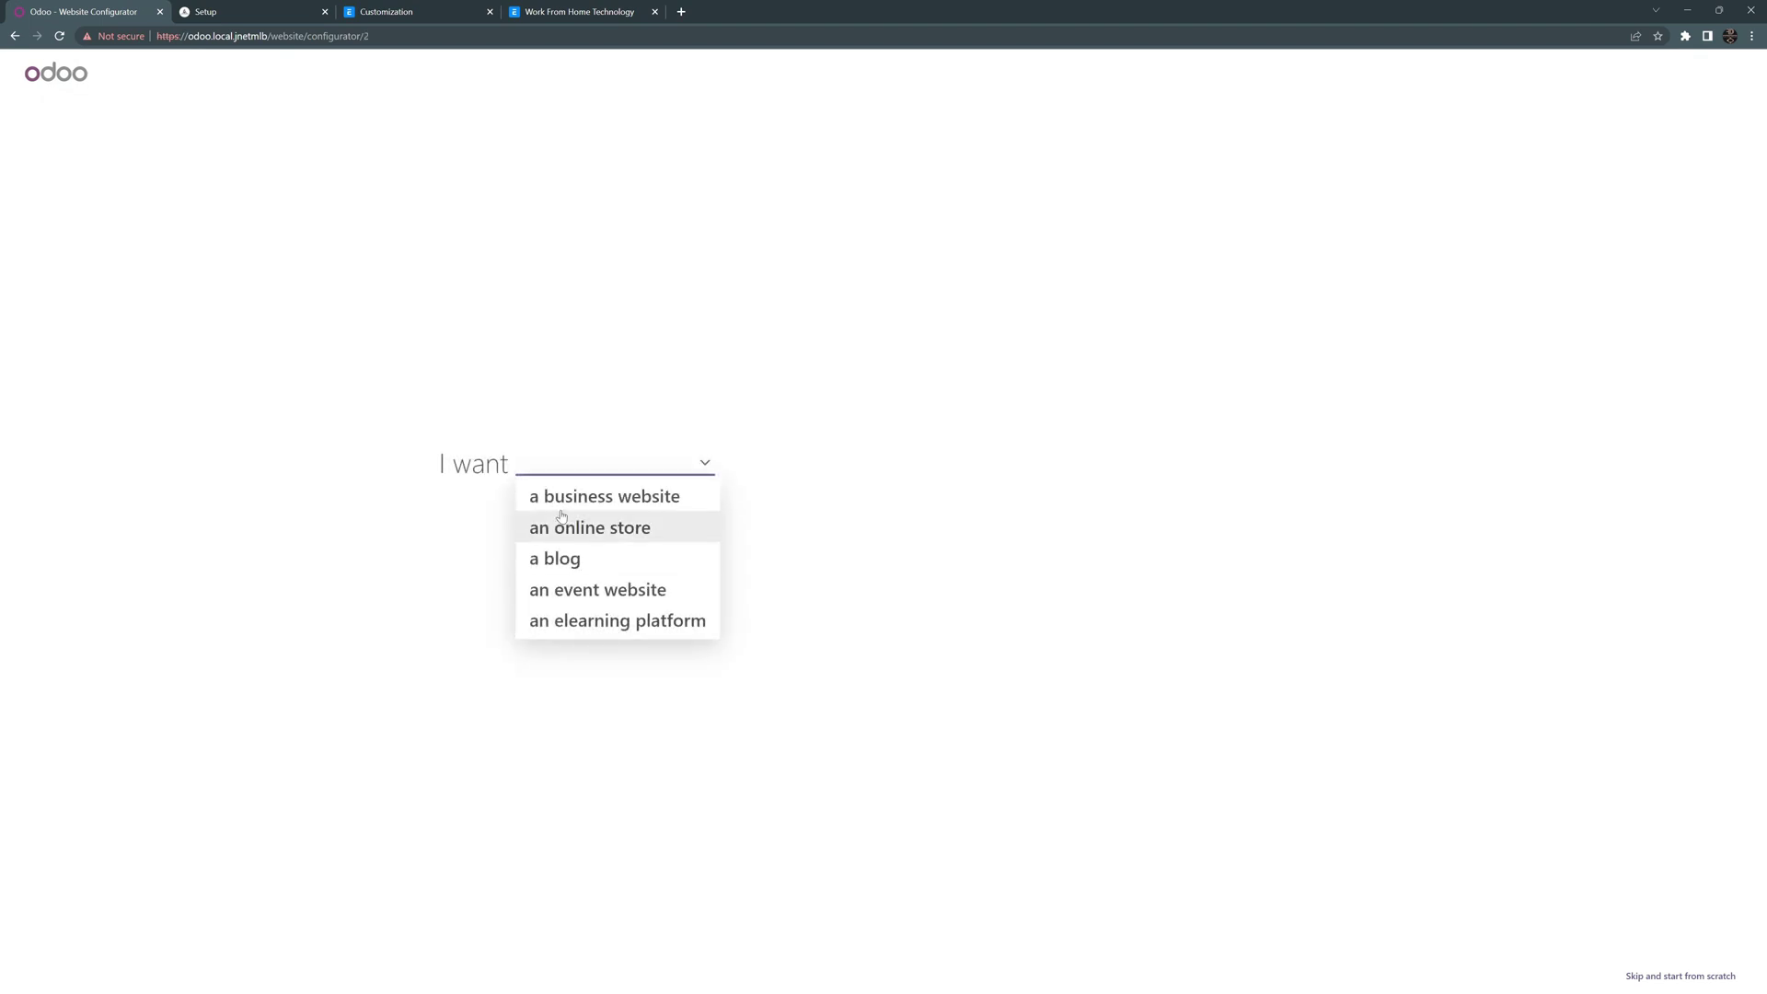
left_click(602, 498)
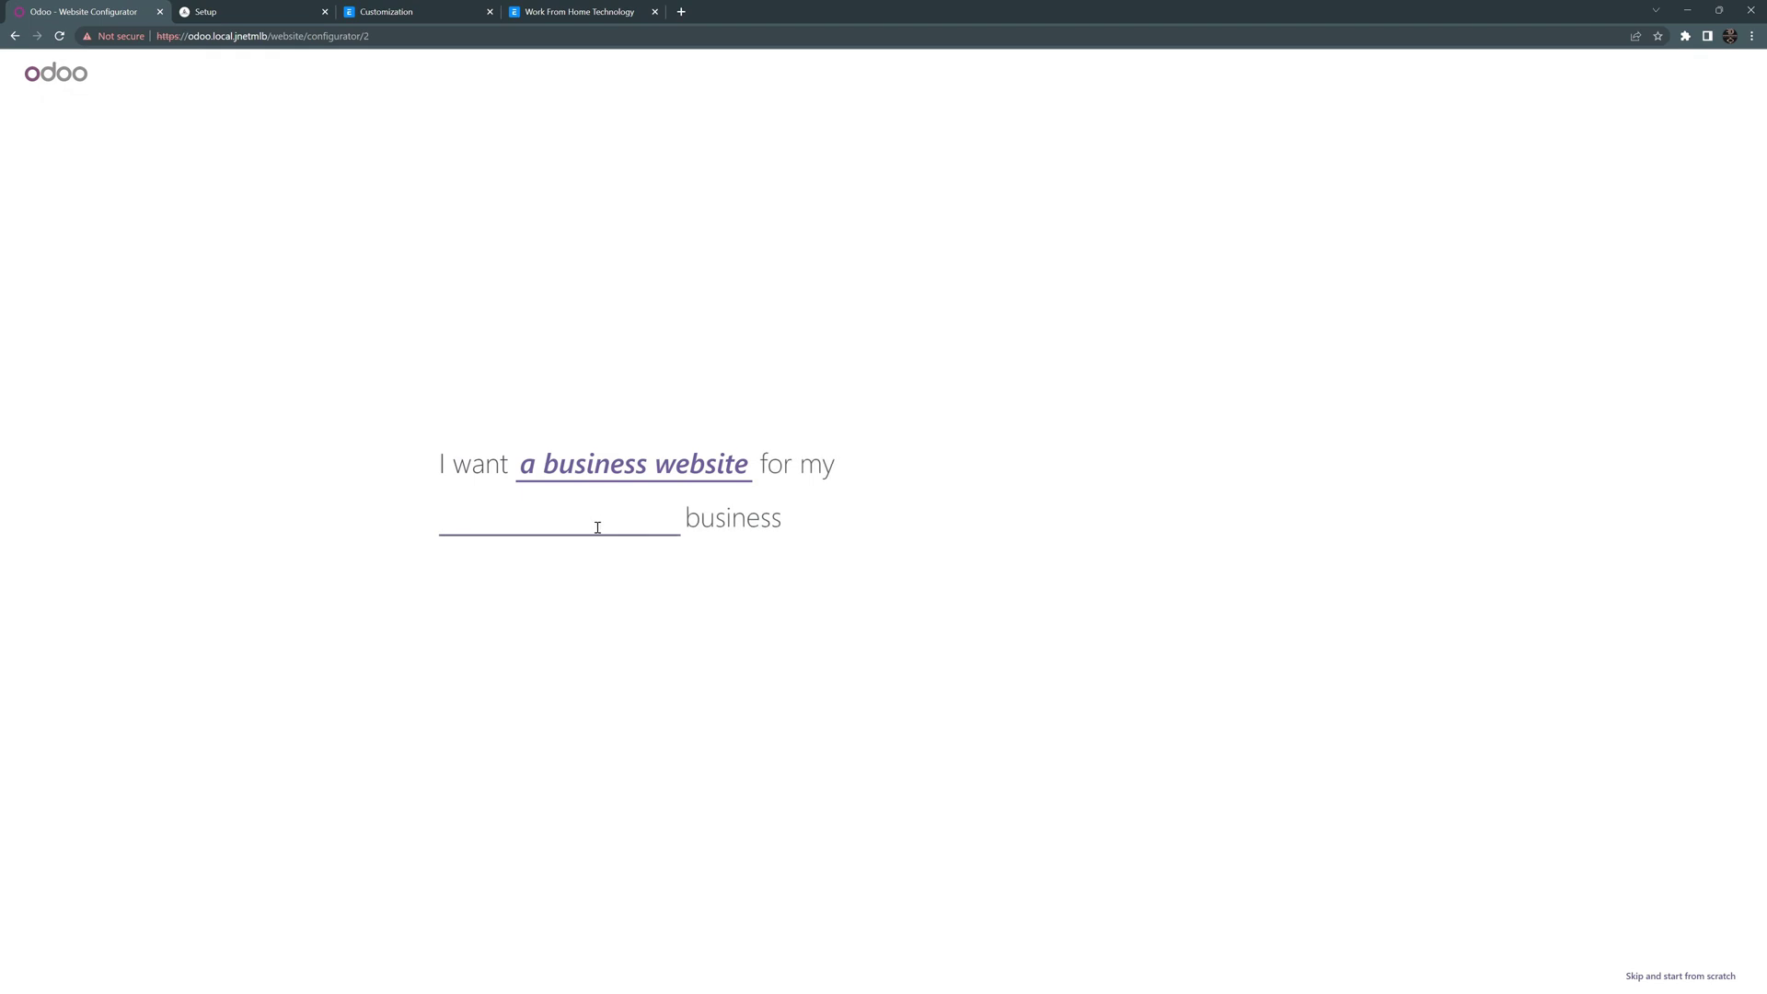
type("consult")
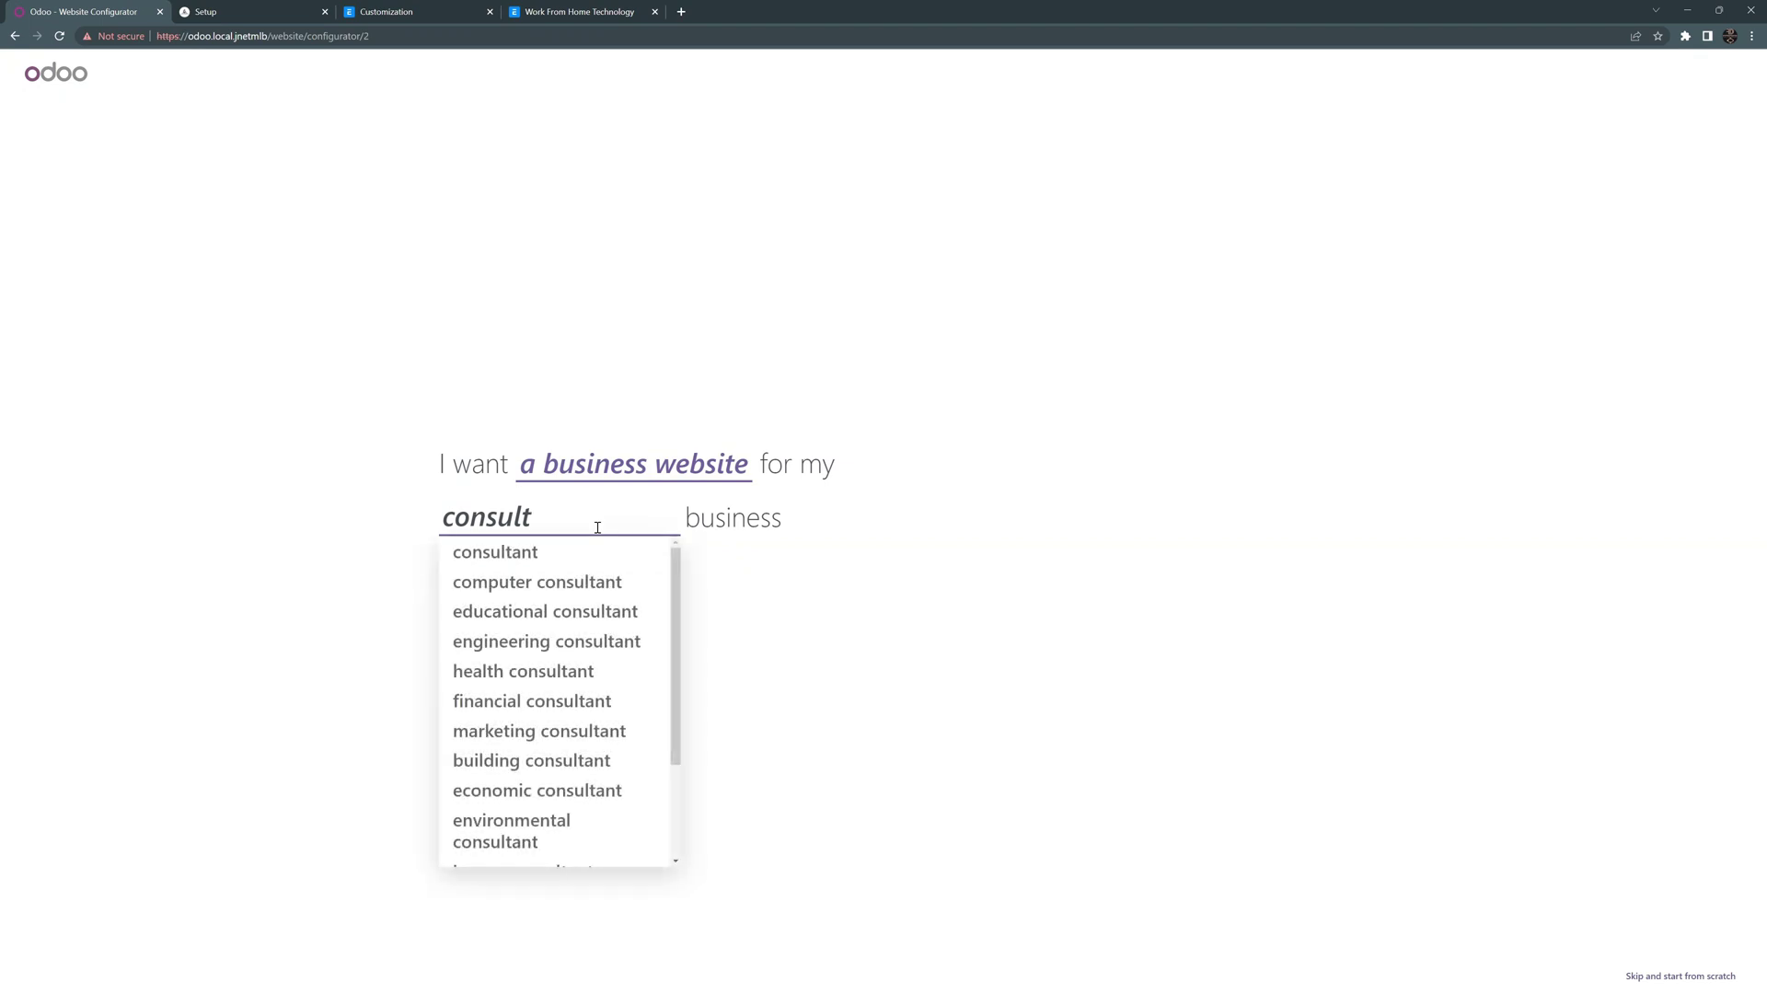
left_click(581, 578)
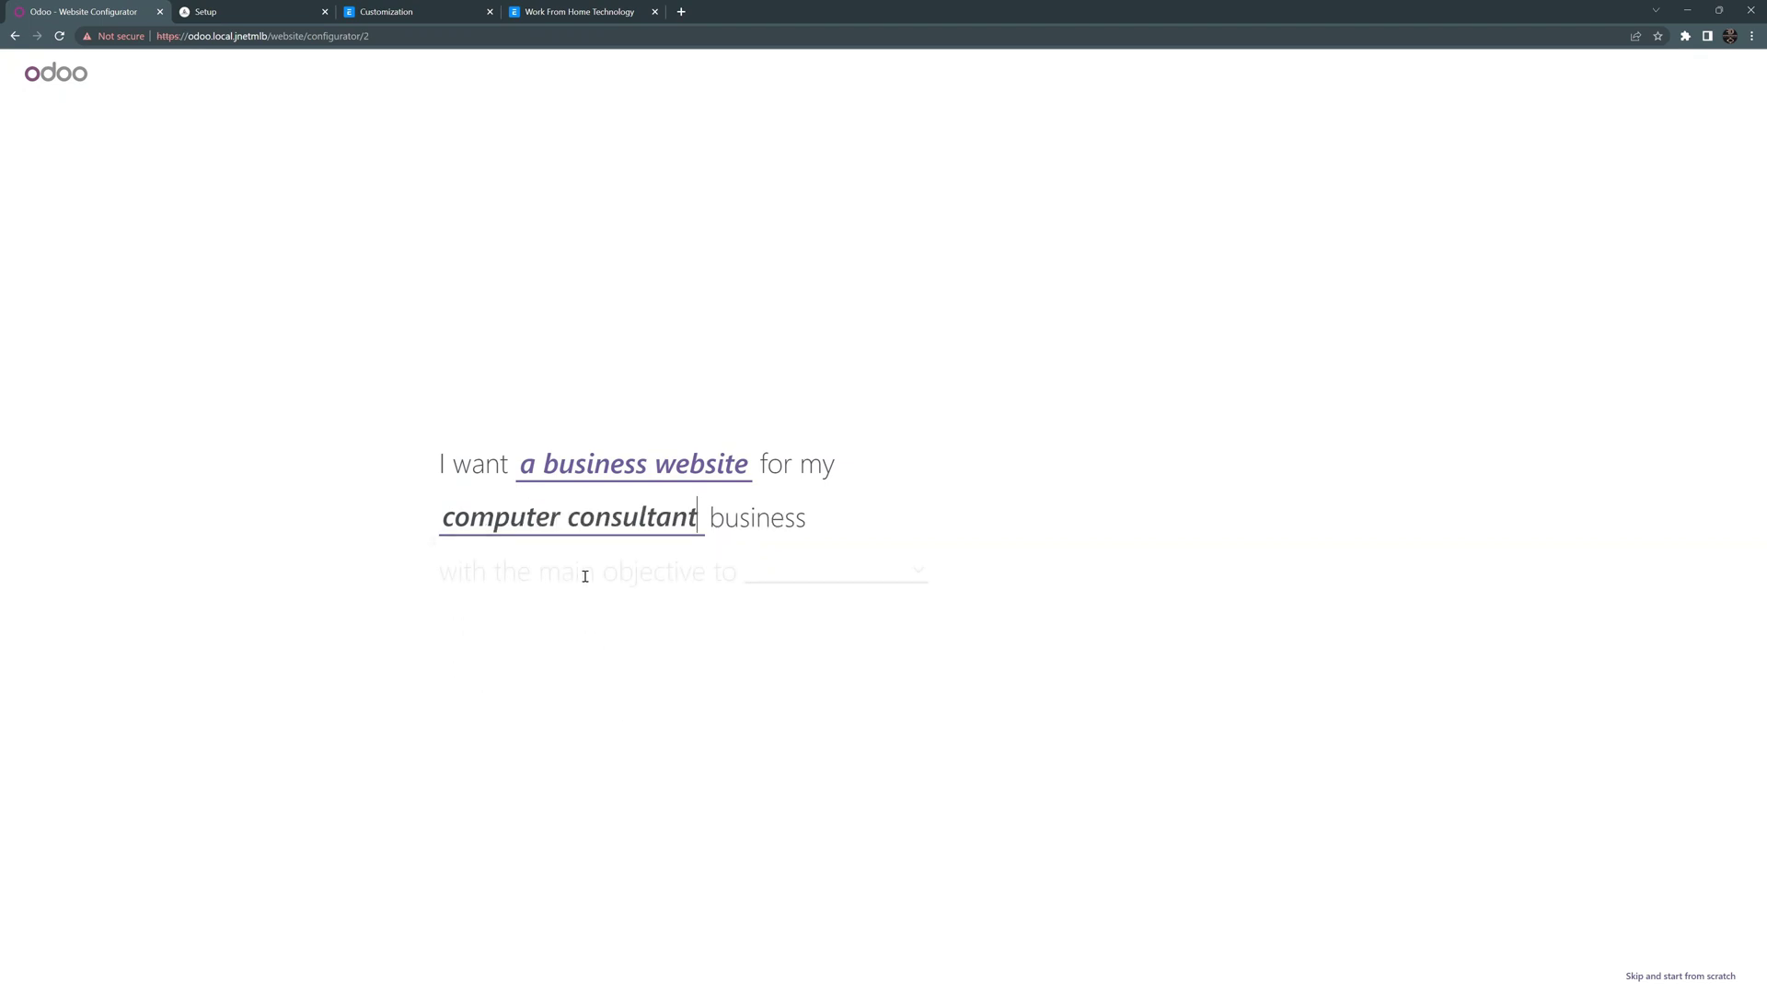
left_click(831, 578)
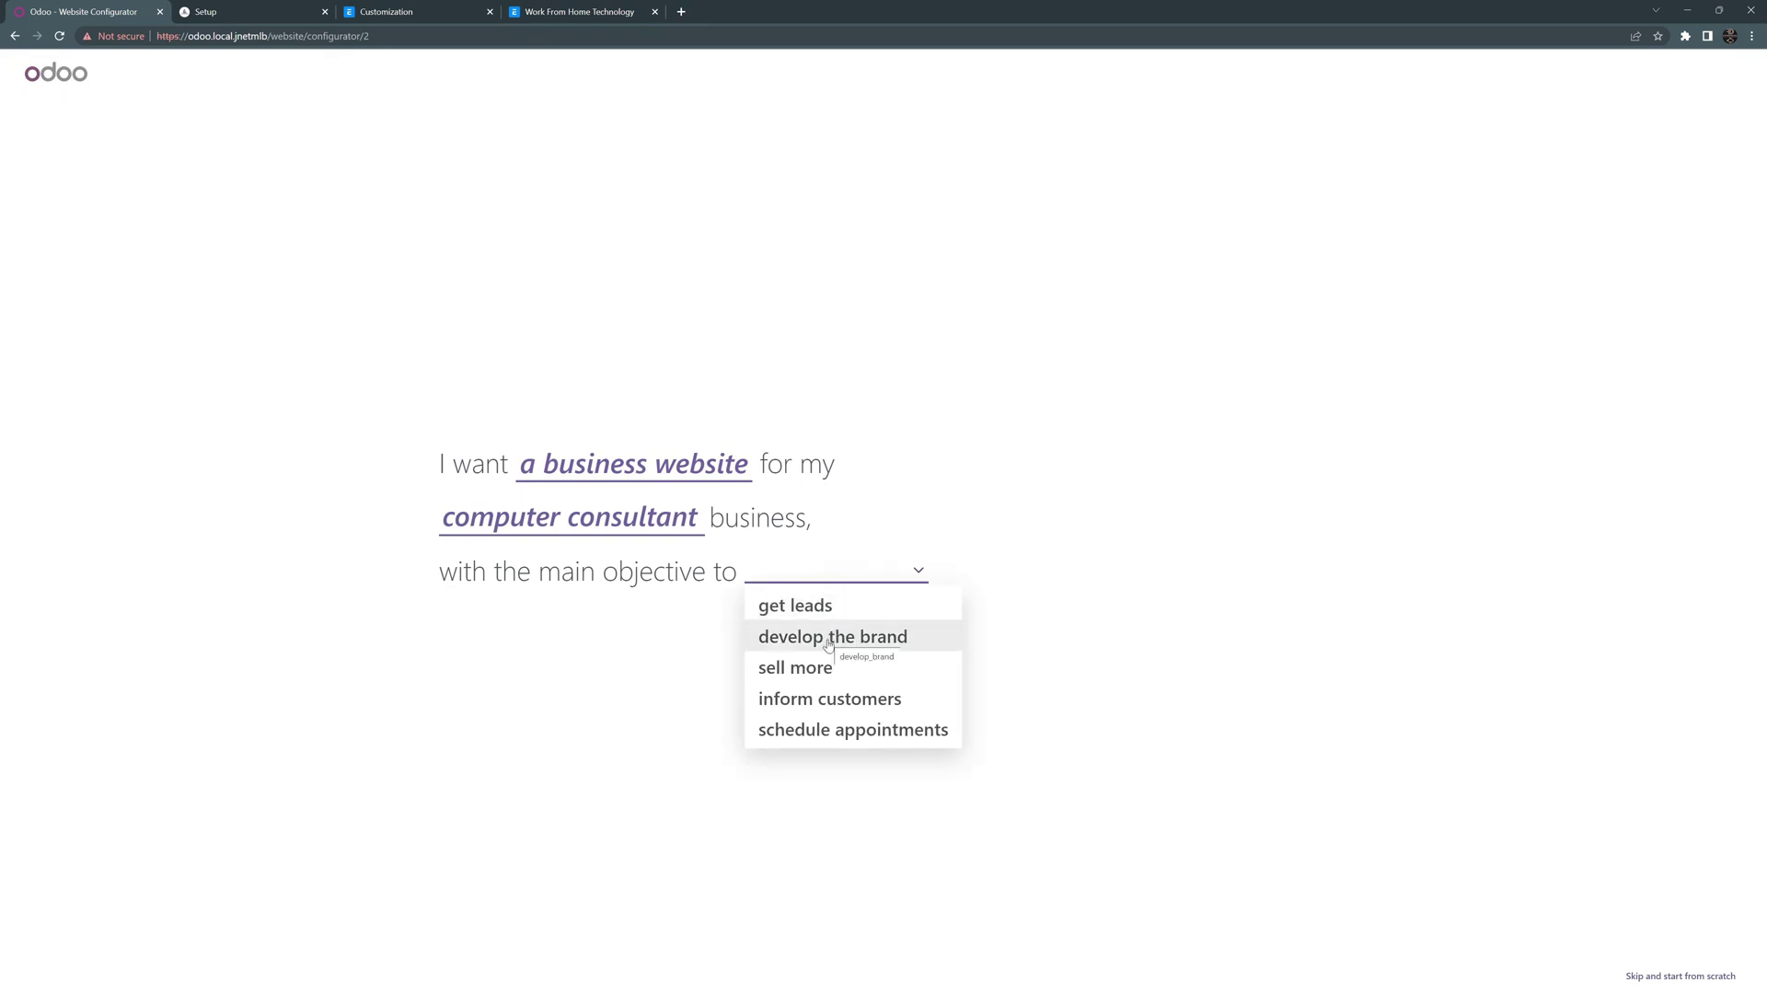
left_click(823, 699)
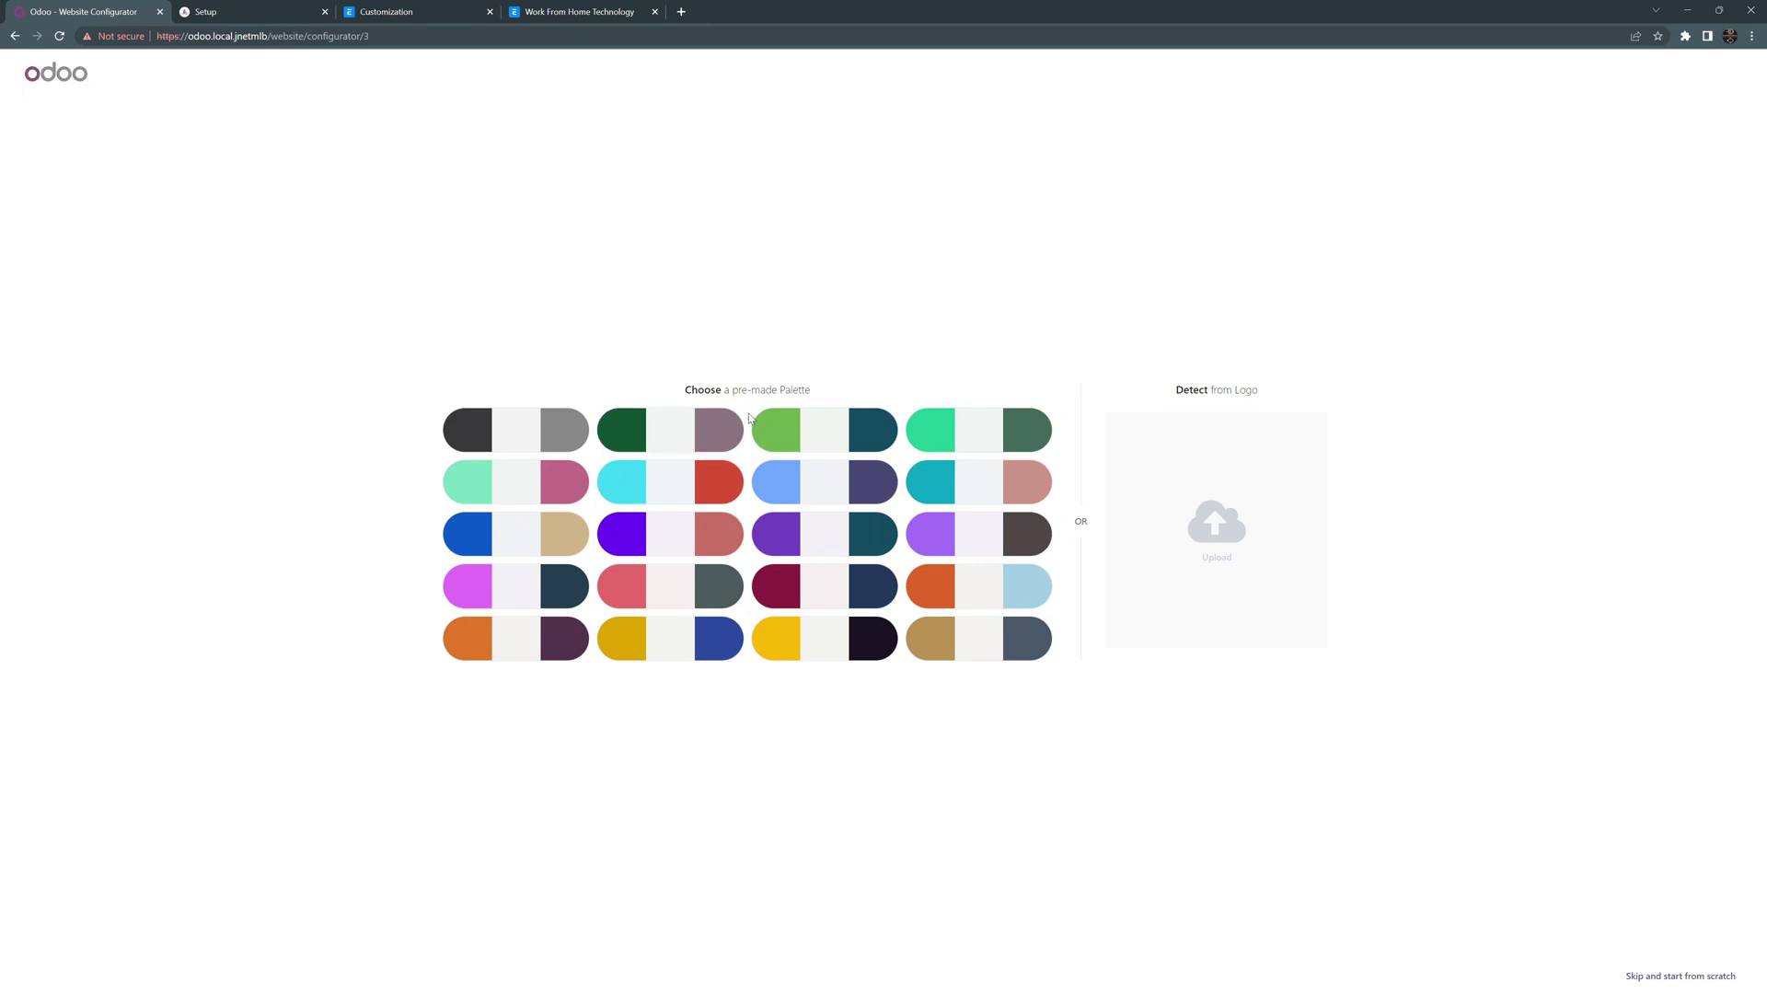
Step: Pick the first grey palette and add About Us, Services, Success Stories, Pricing and Stores Locator pages
left_click(522, 433)
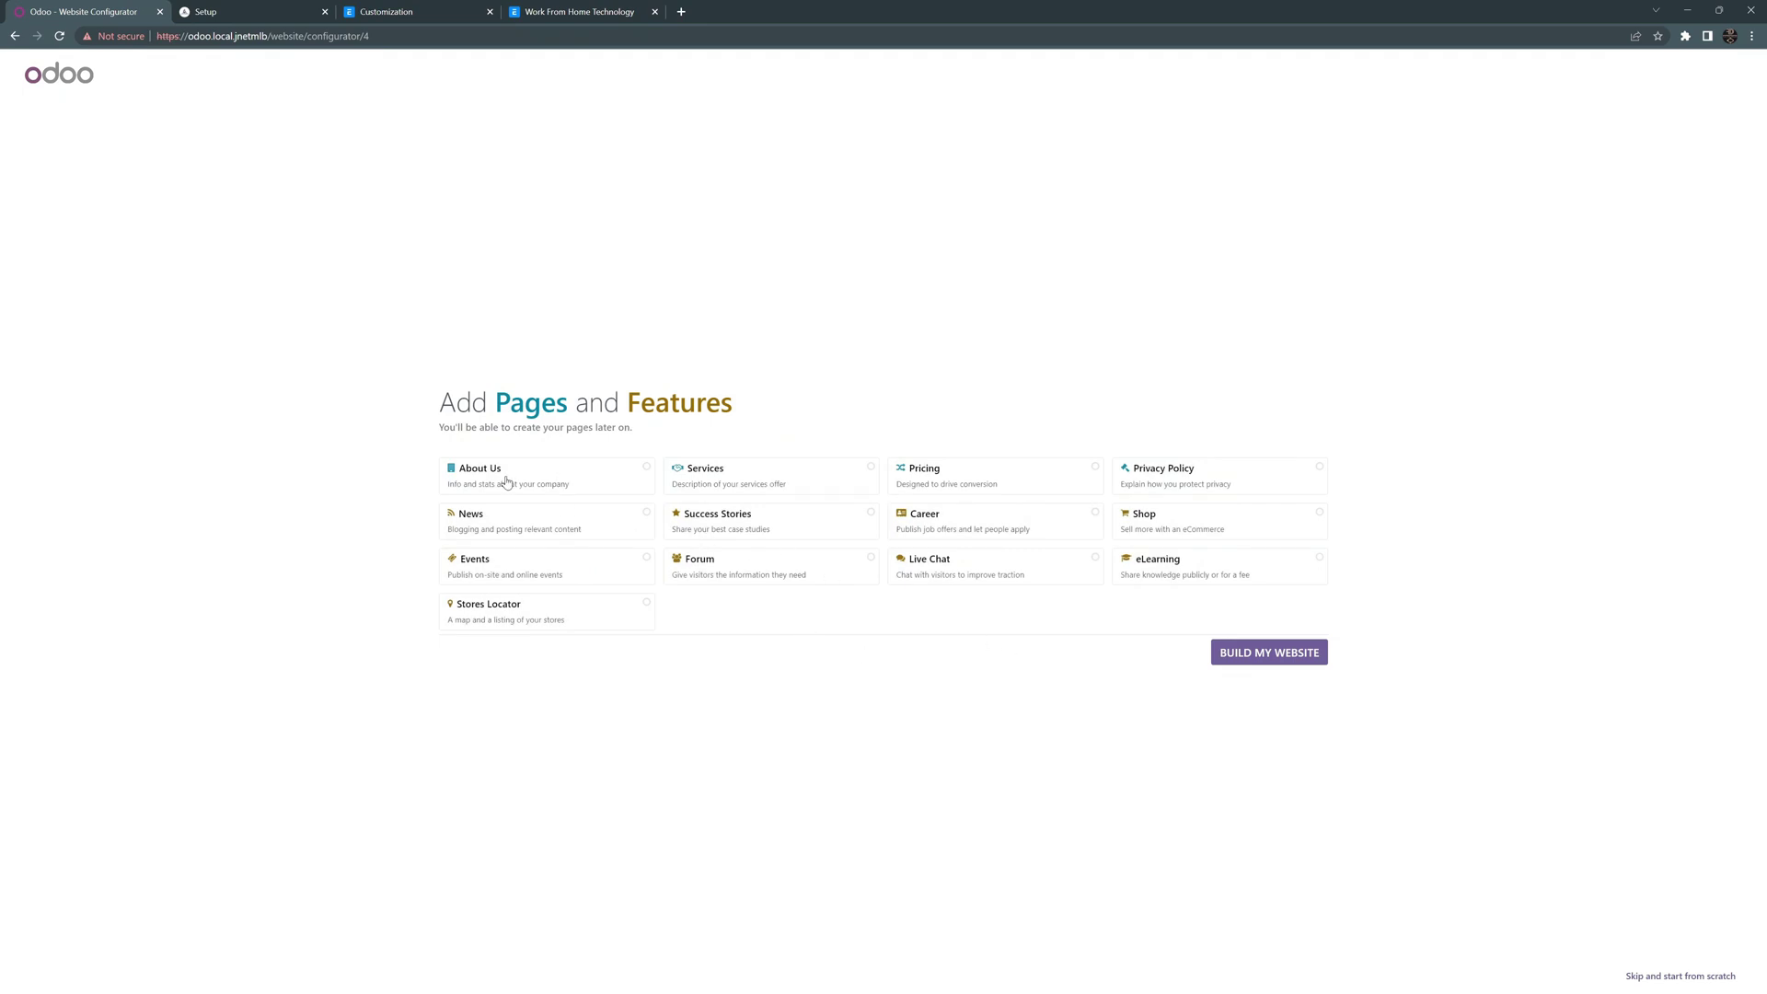
left_click(614, 485)
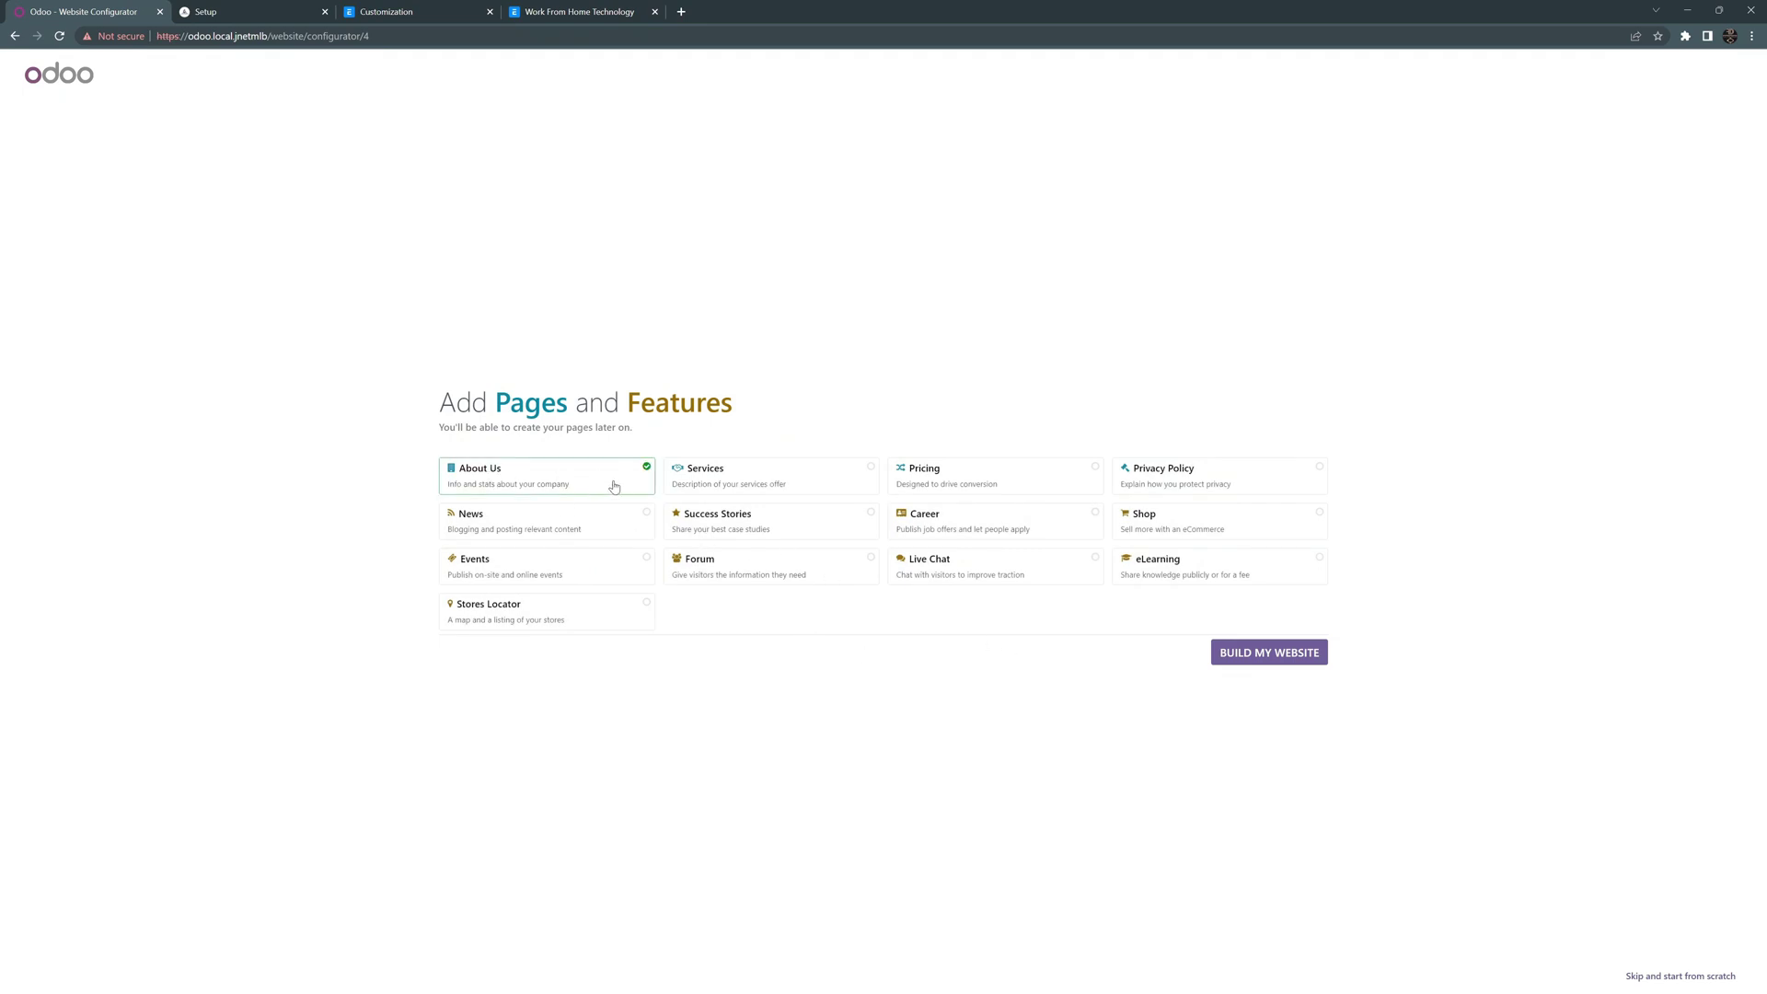
left_click(748, 479)
left_click(762, 530)
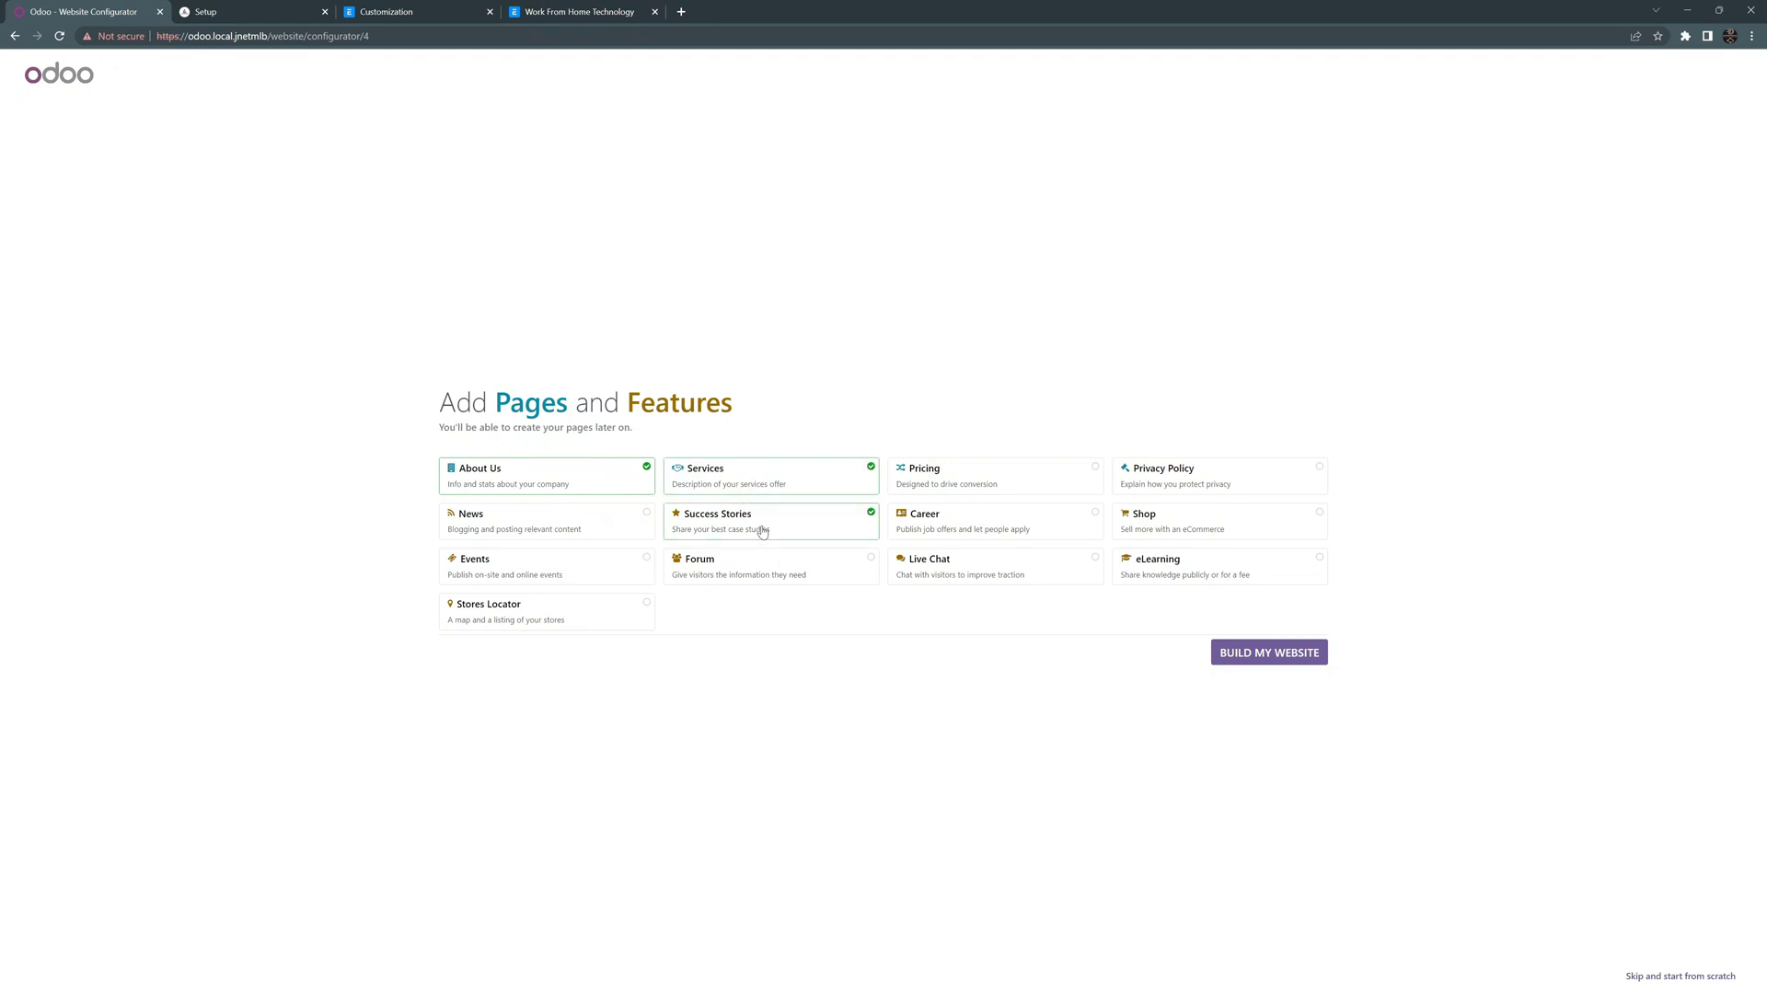
left_click(982, 475)
left_click(541, 617)
left_click(1251, 654)
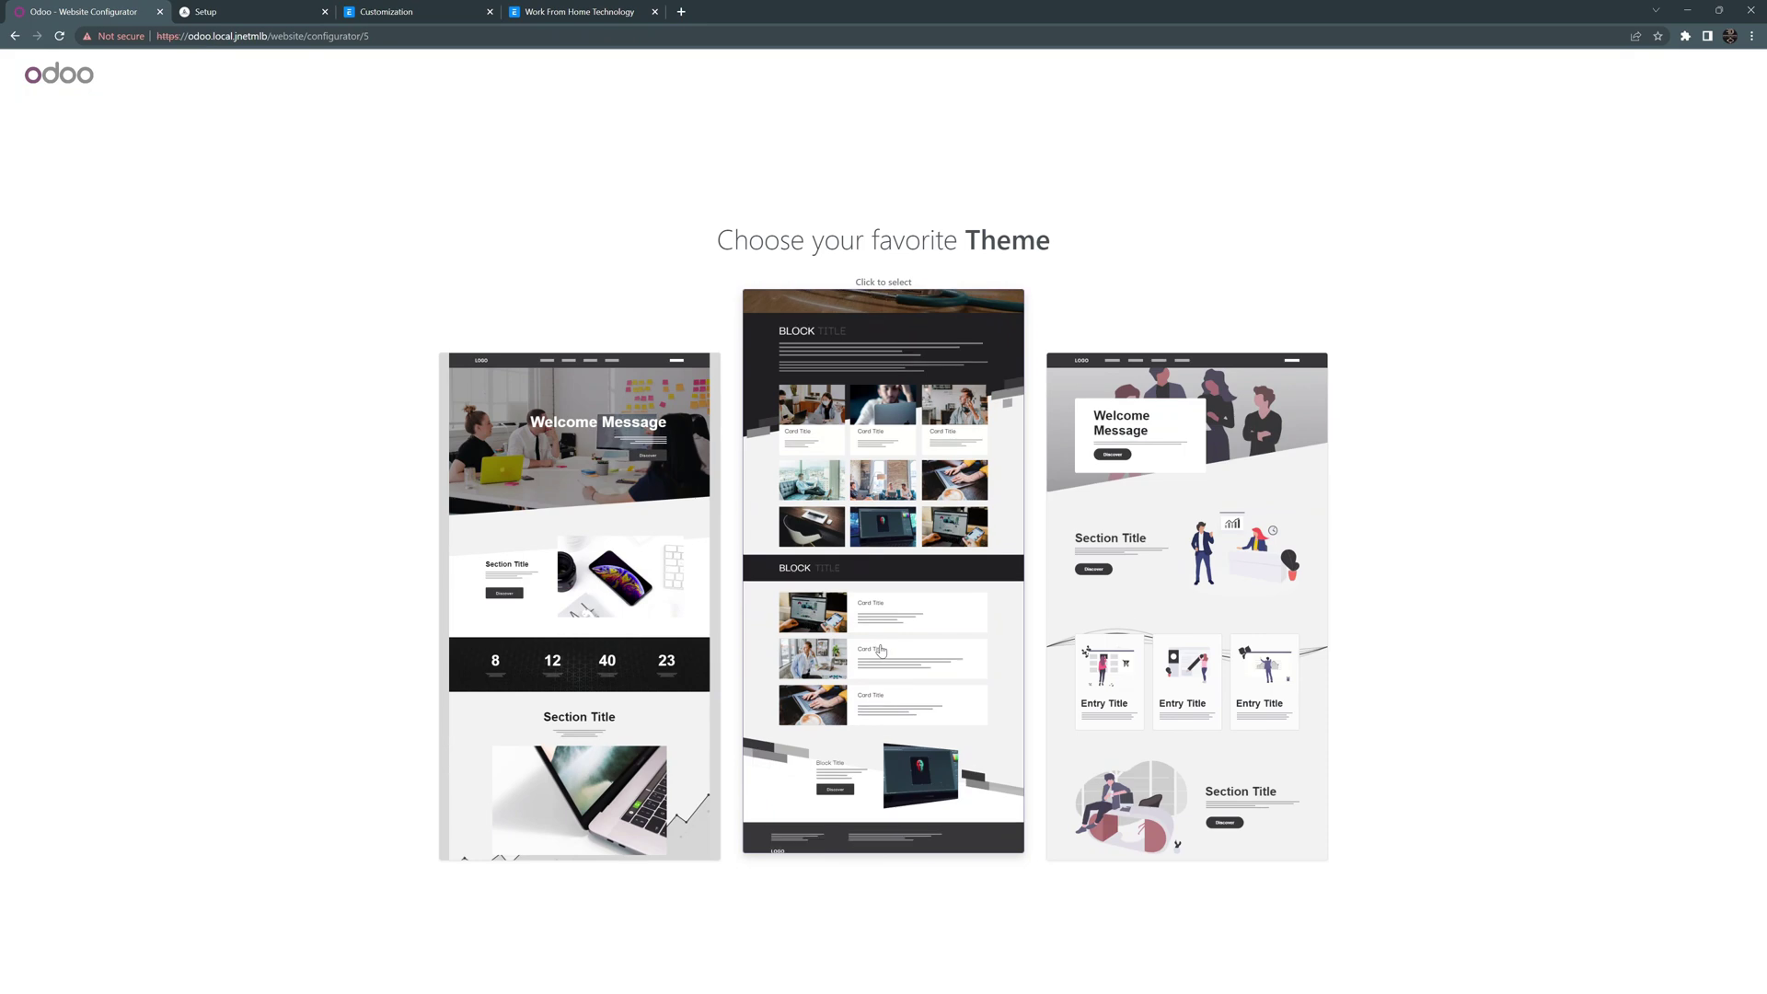
Step: Select the middle theme, then switch to the Dolibarr modules setup tab
left_click(861, 492)
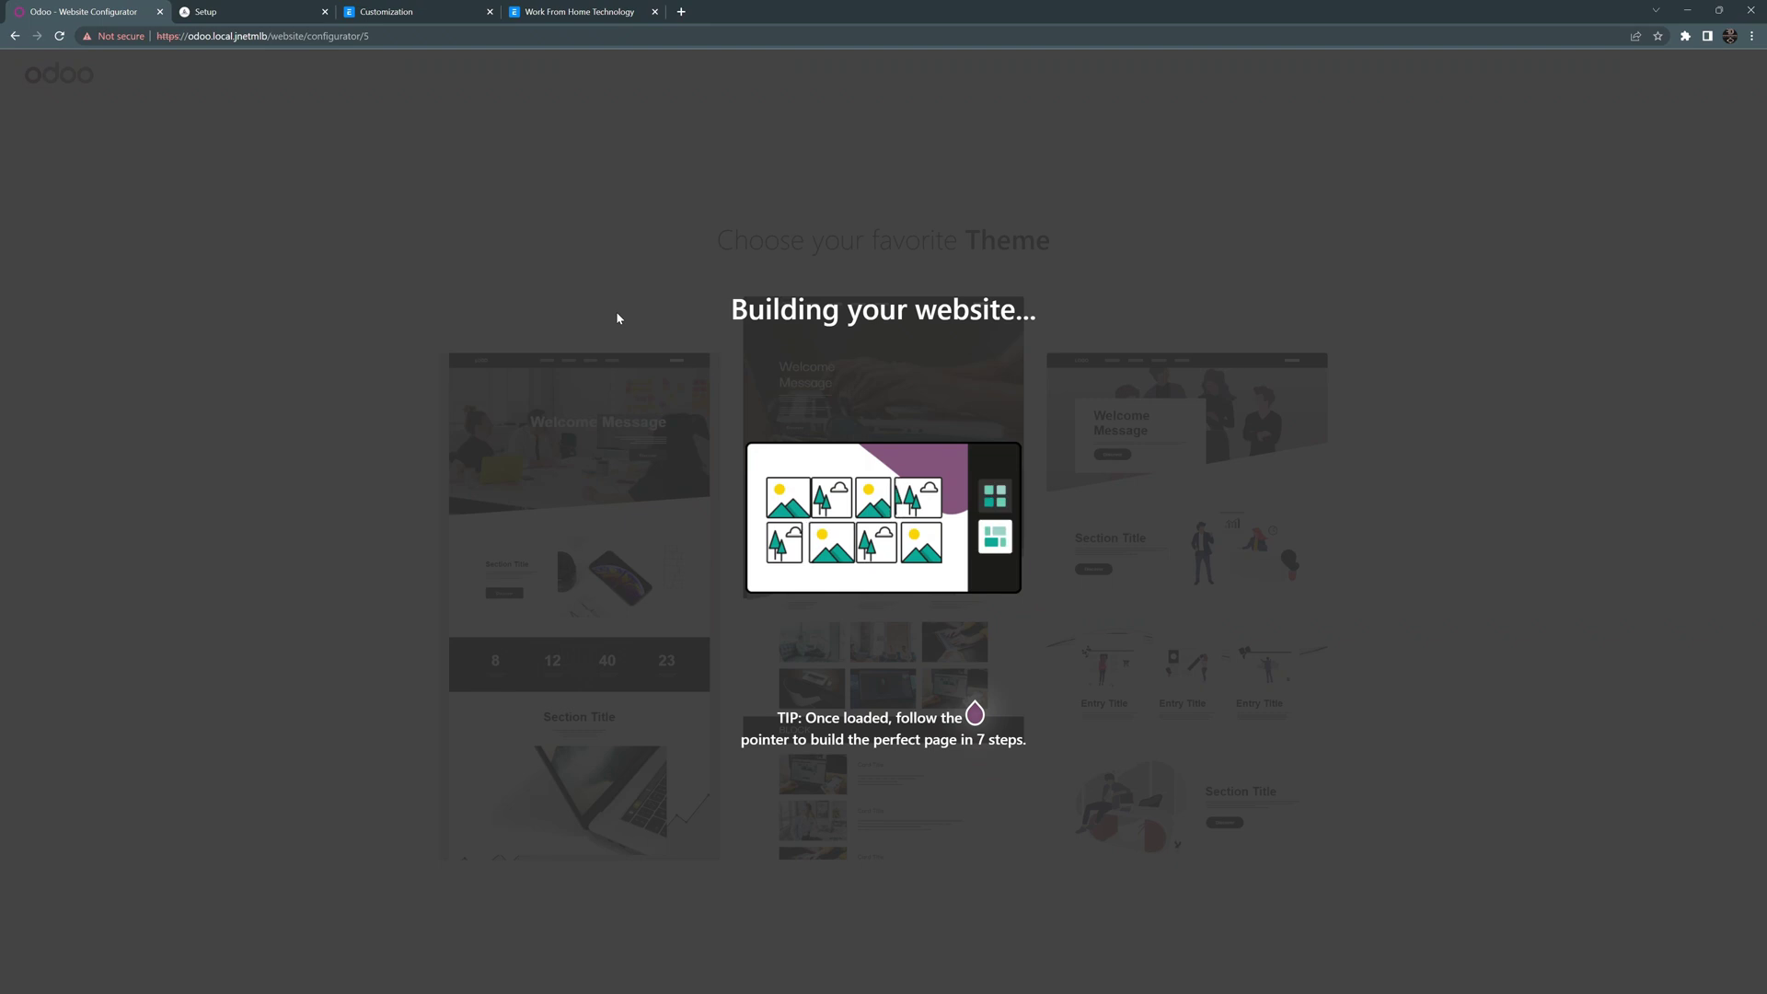
left_click(221, 7)
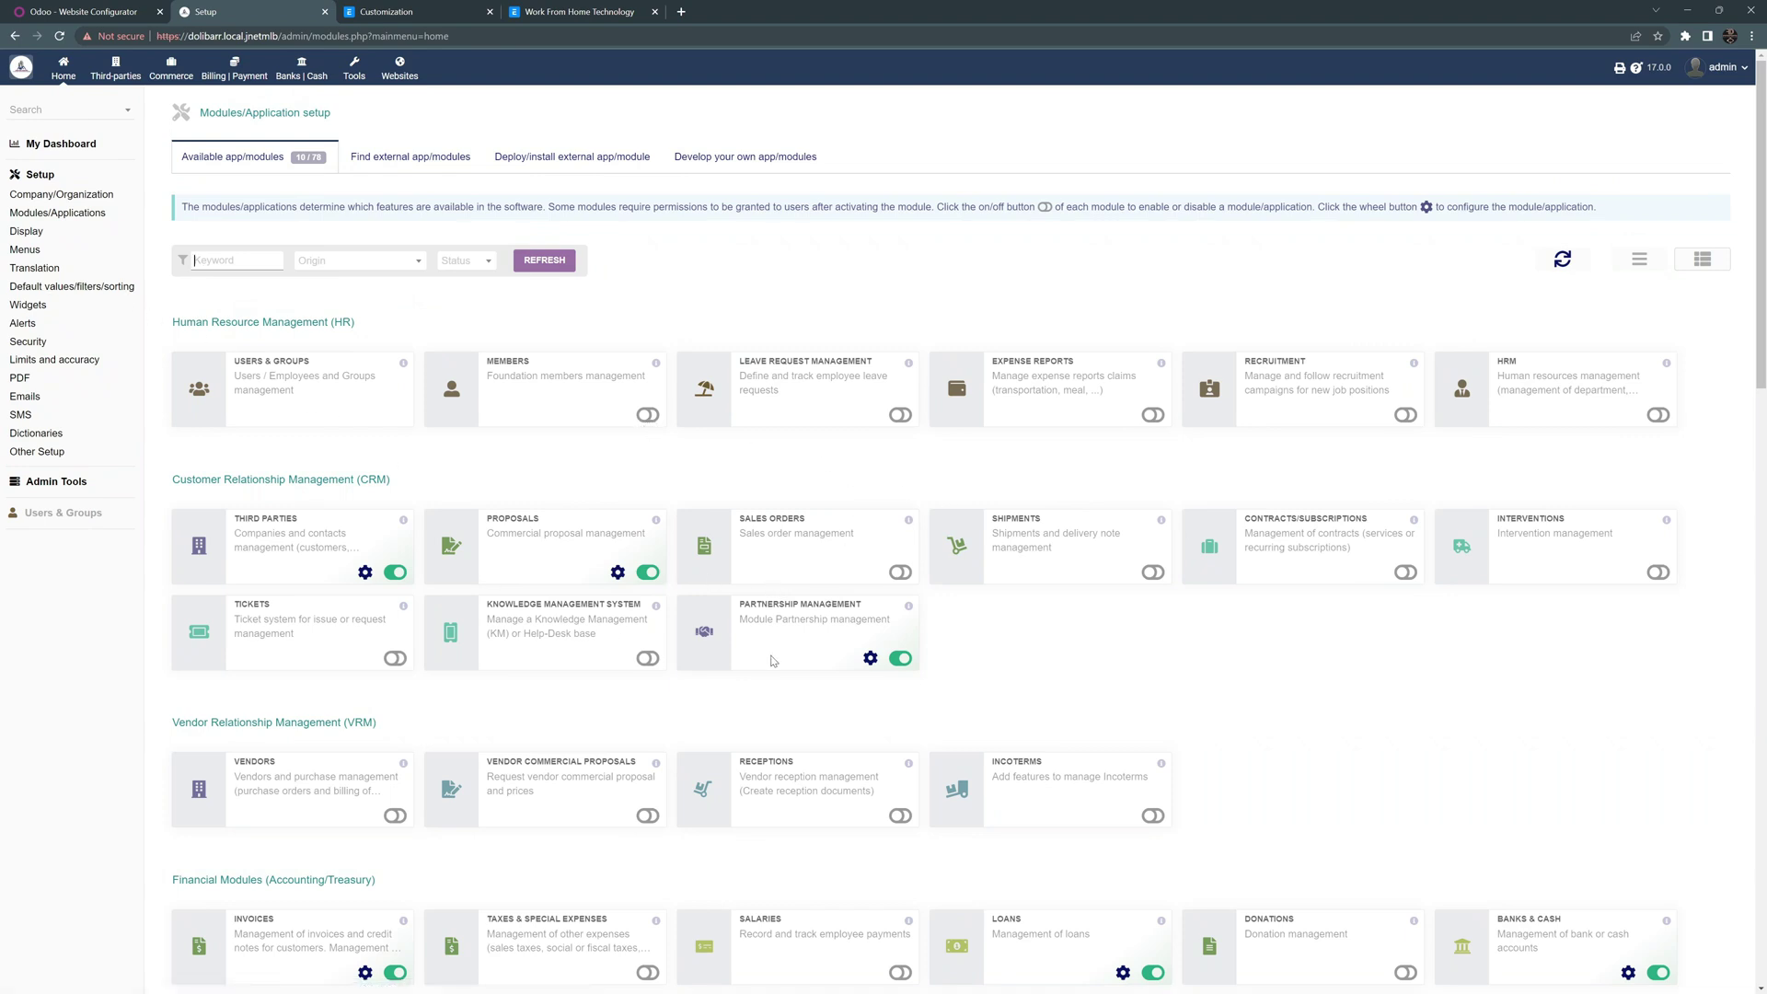
Step: Scroll the Dolibarr modules list to the bottom and back, then open Websites
scroll(770, 659, "down", 1)
scroll(770, 657, "down", 1)
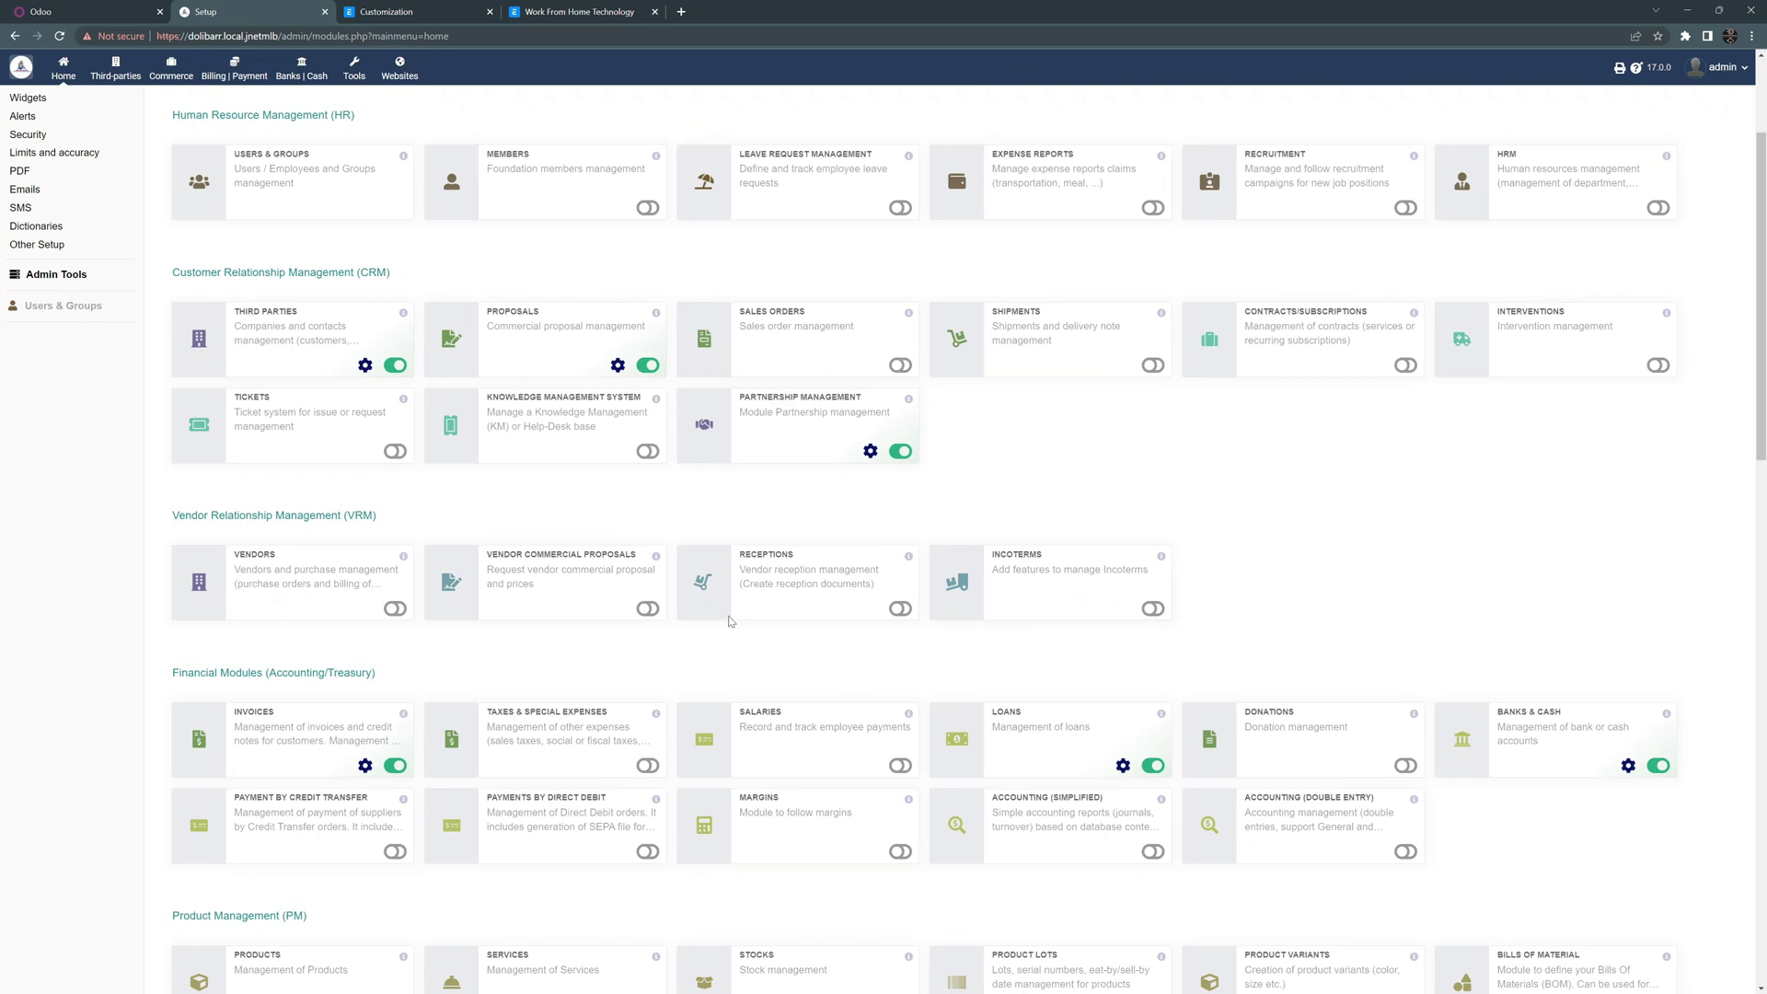
scroll(561, 634, "down", 5)
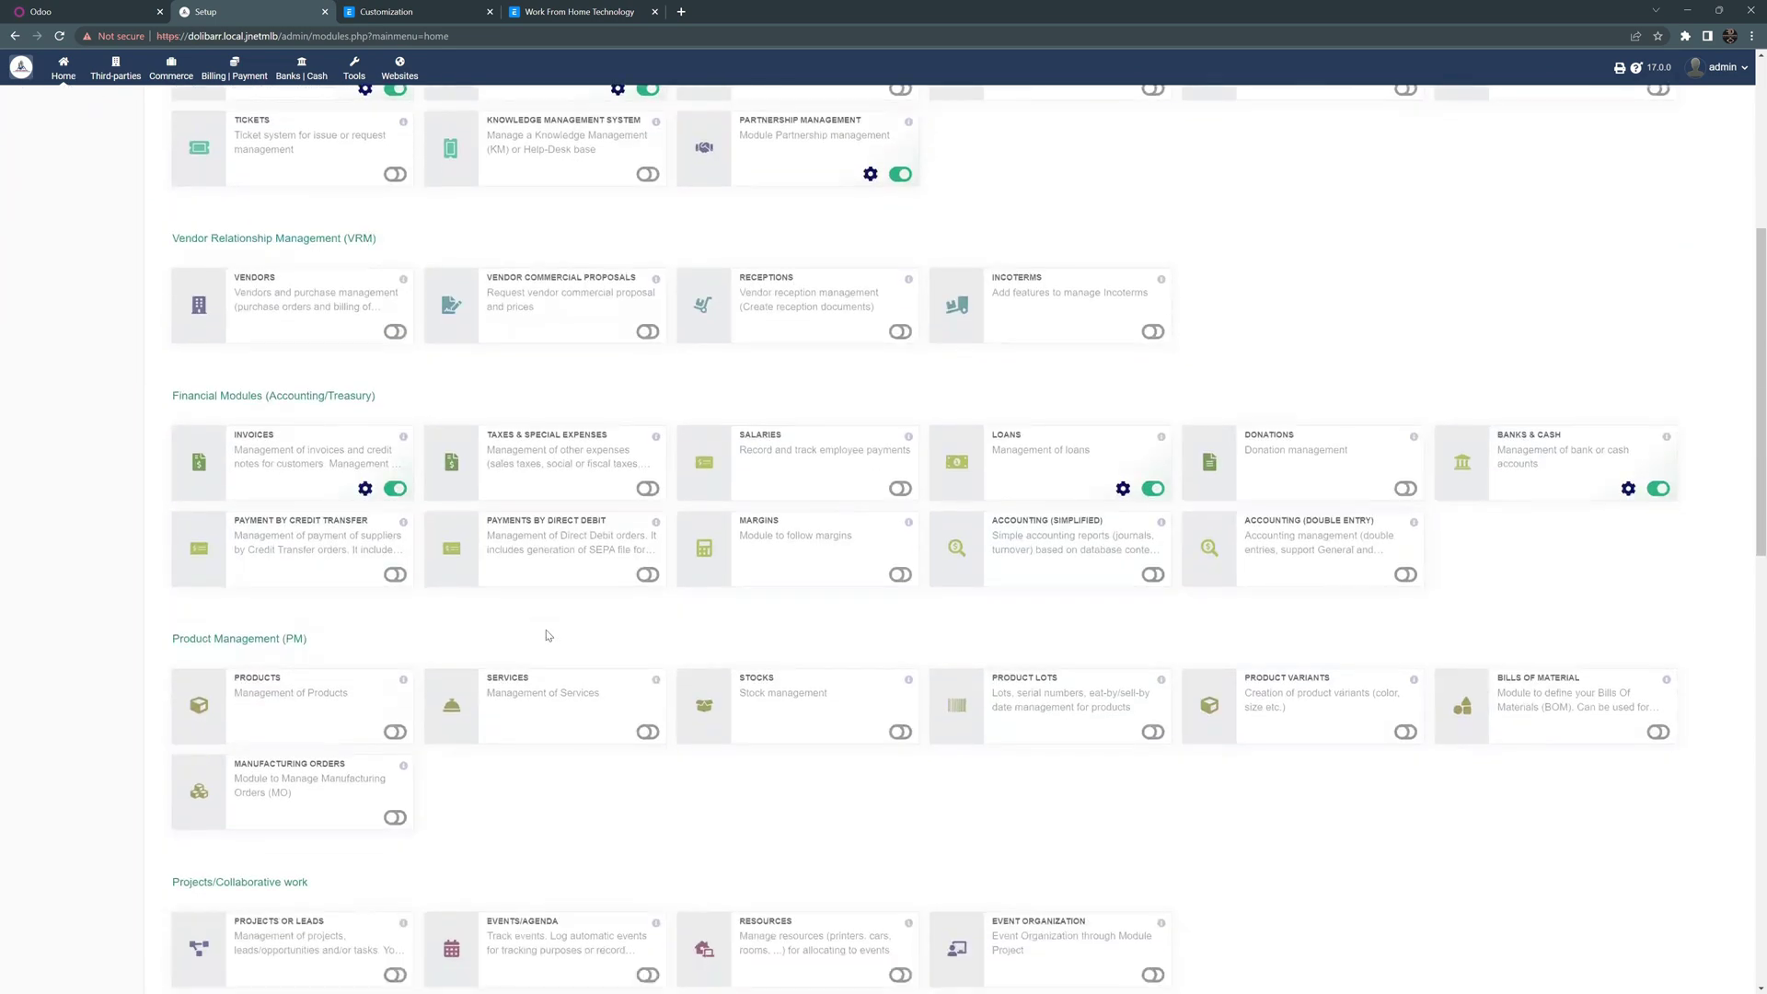
scroll(548, 635, "down", 3)
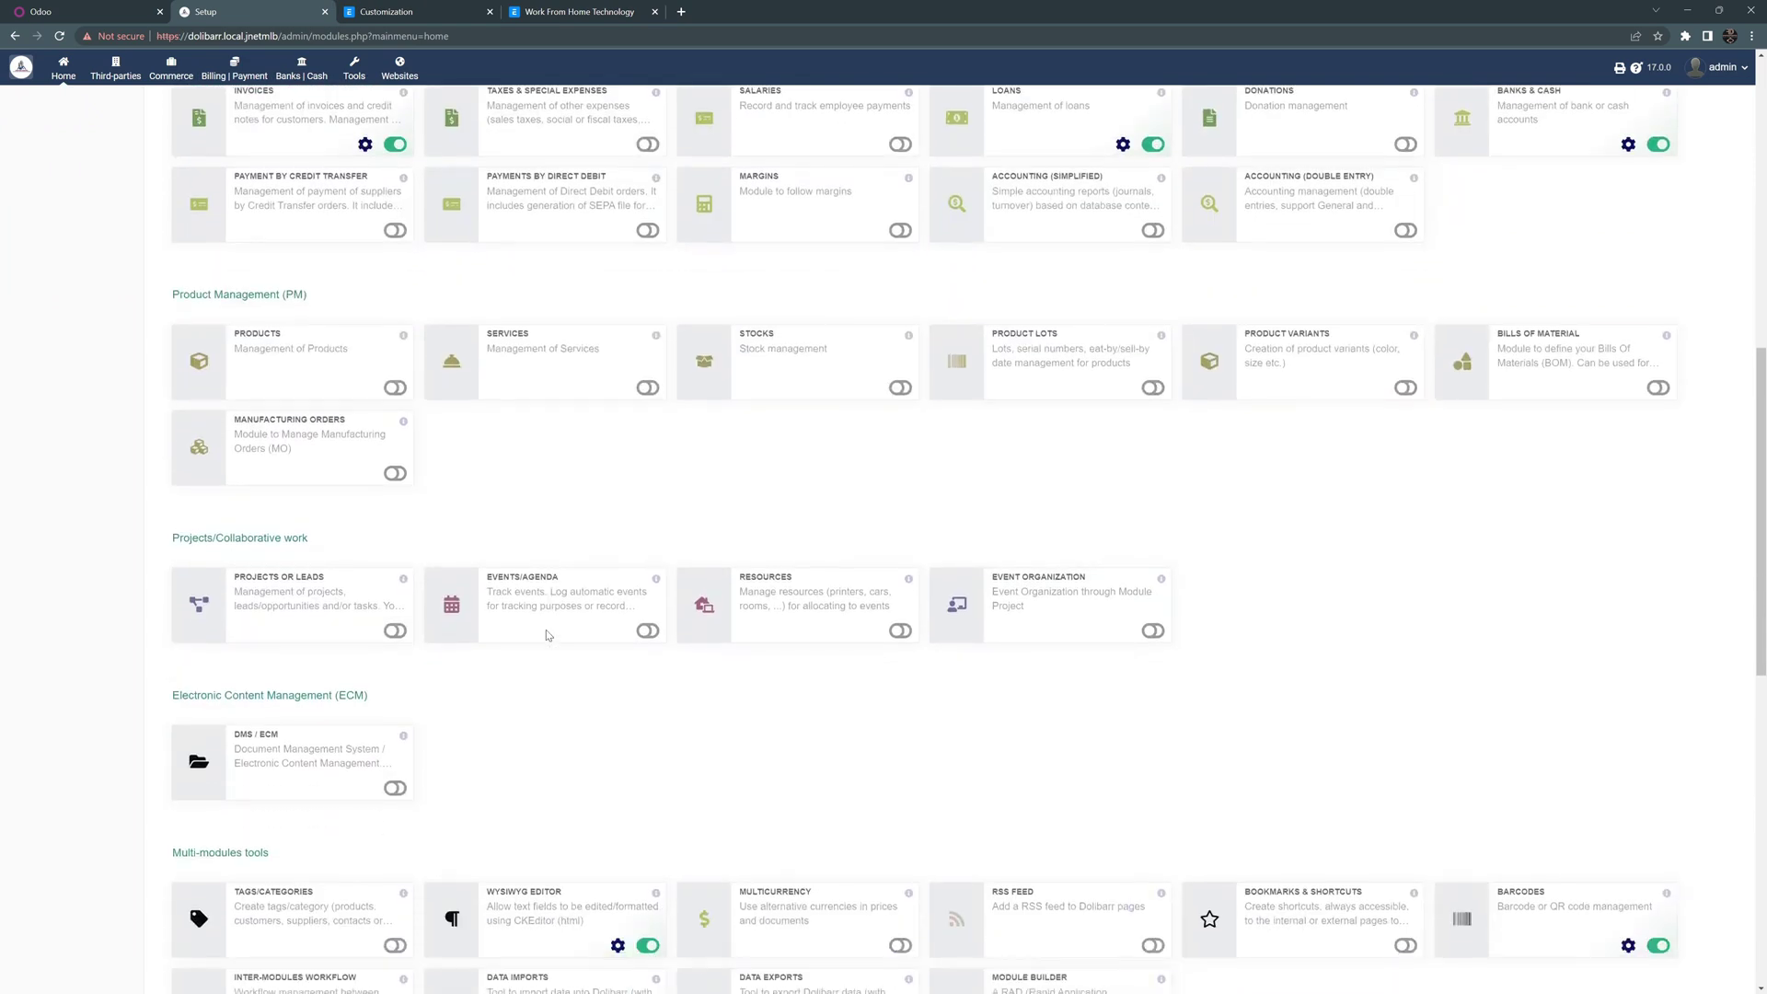
scroll(548, 634, "down", 2)
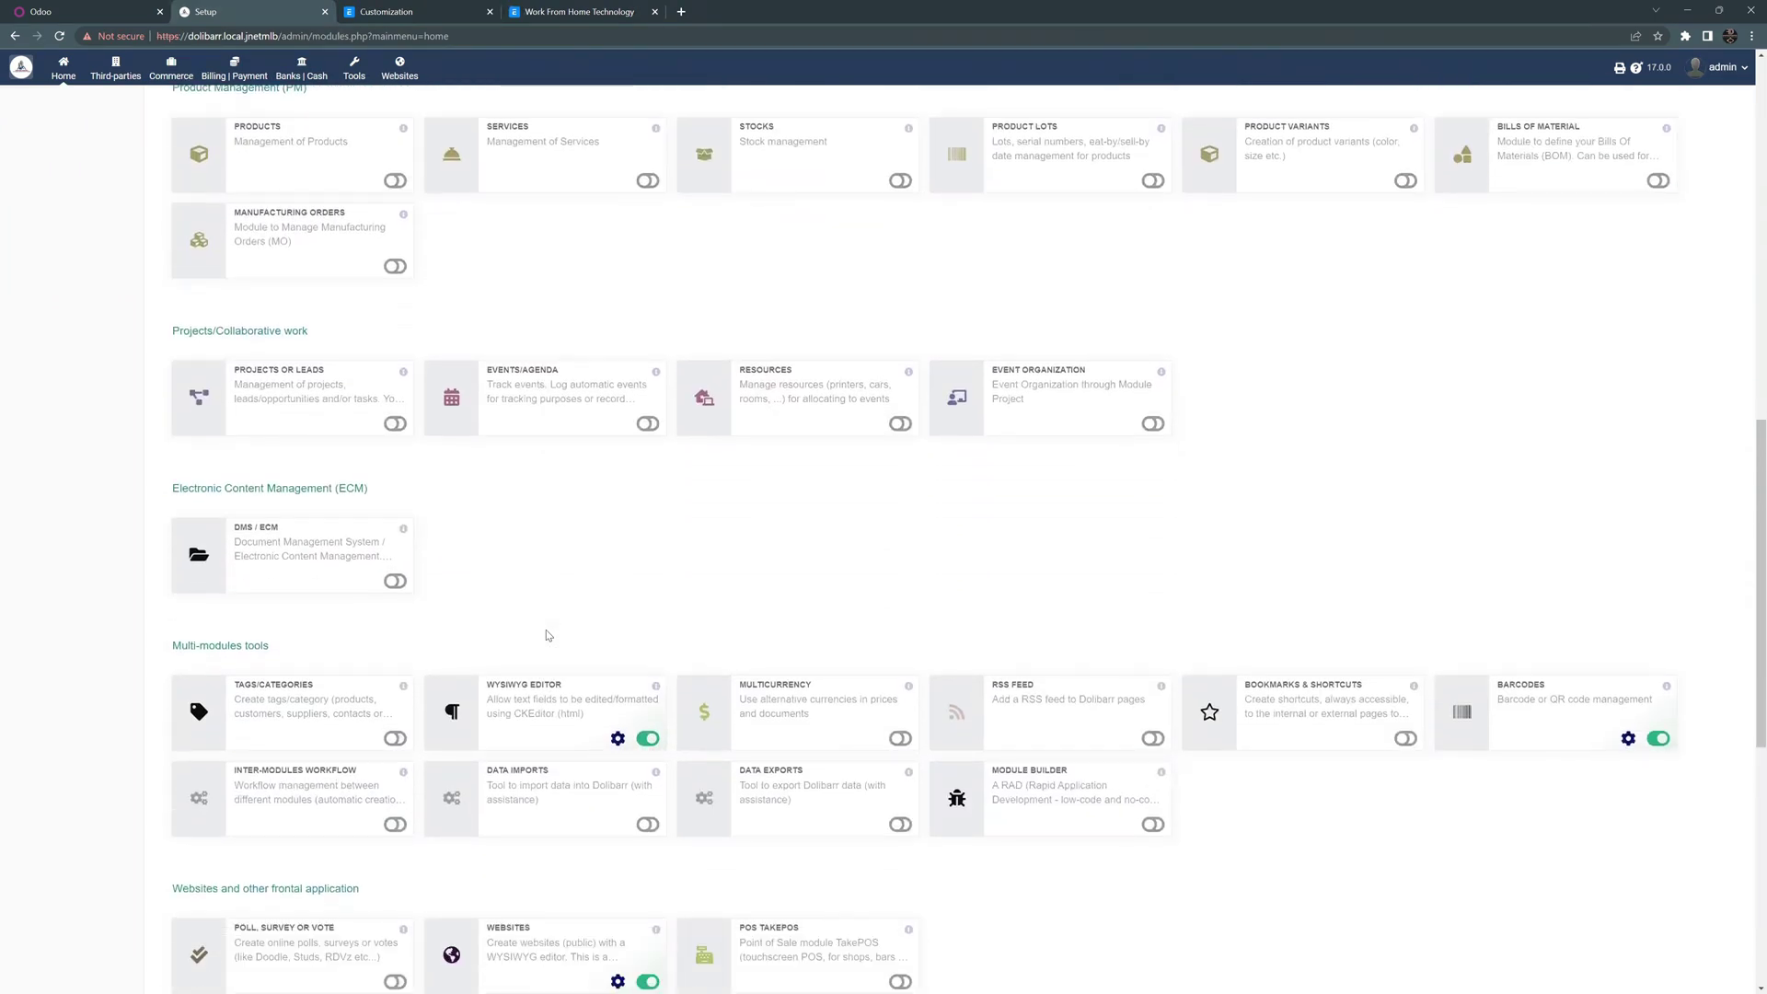
scroll(548, 635, "down", 5)
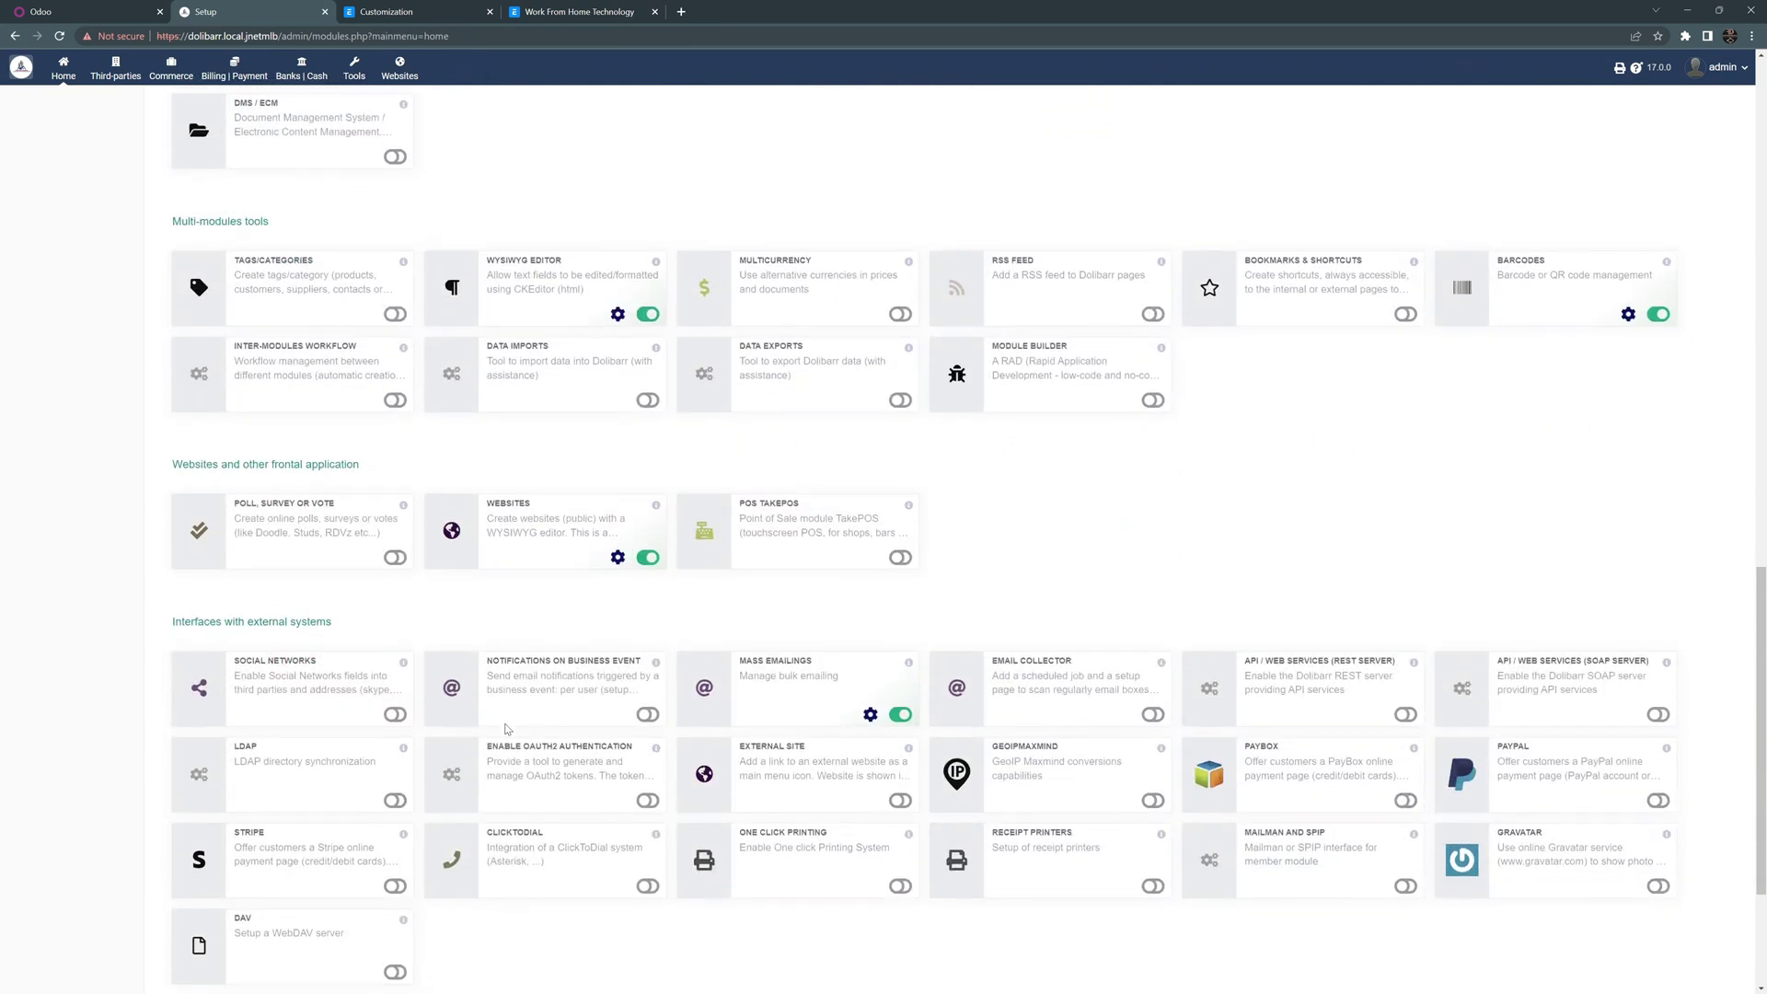
scroll(505, 724, "down", 1)
scroll(504, 725, "down", 1)
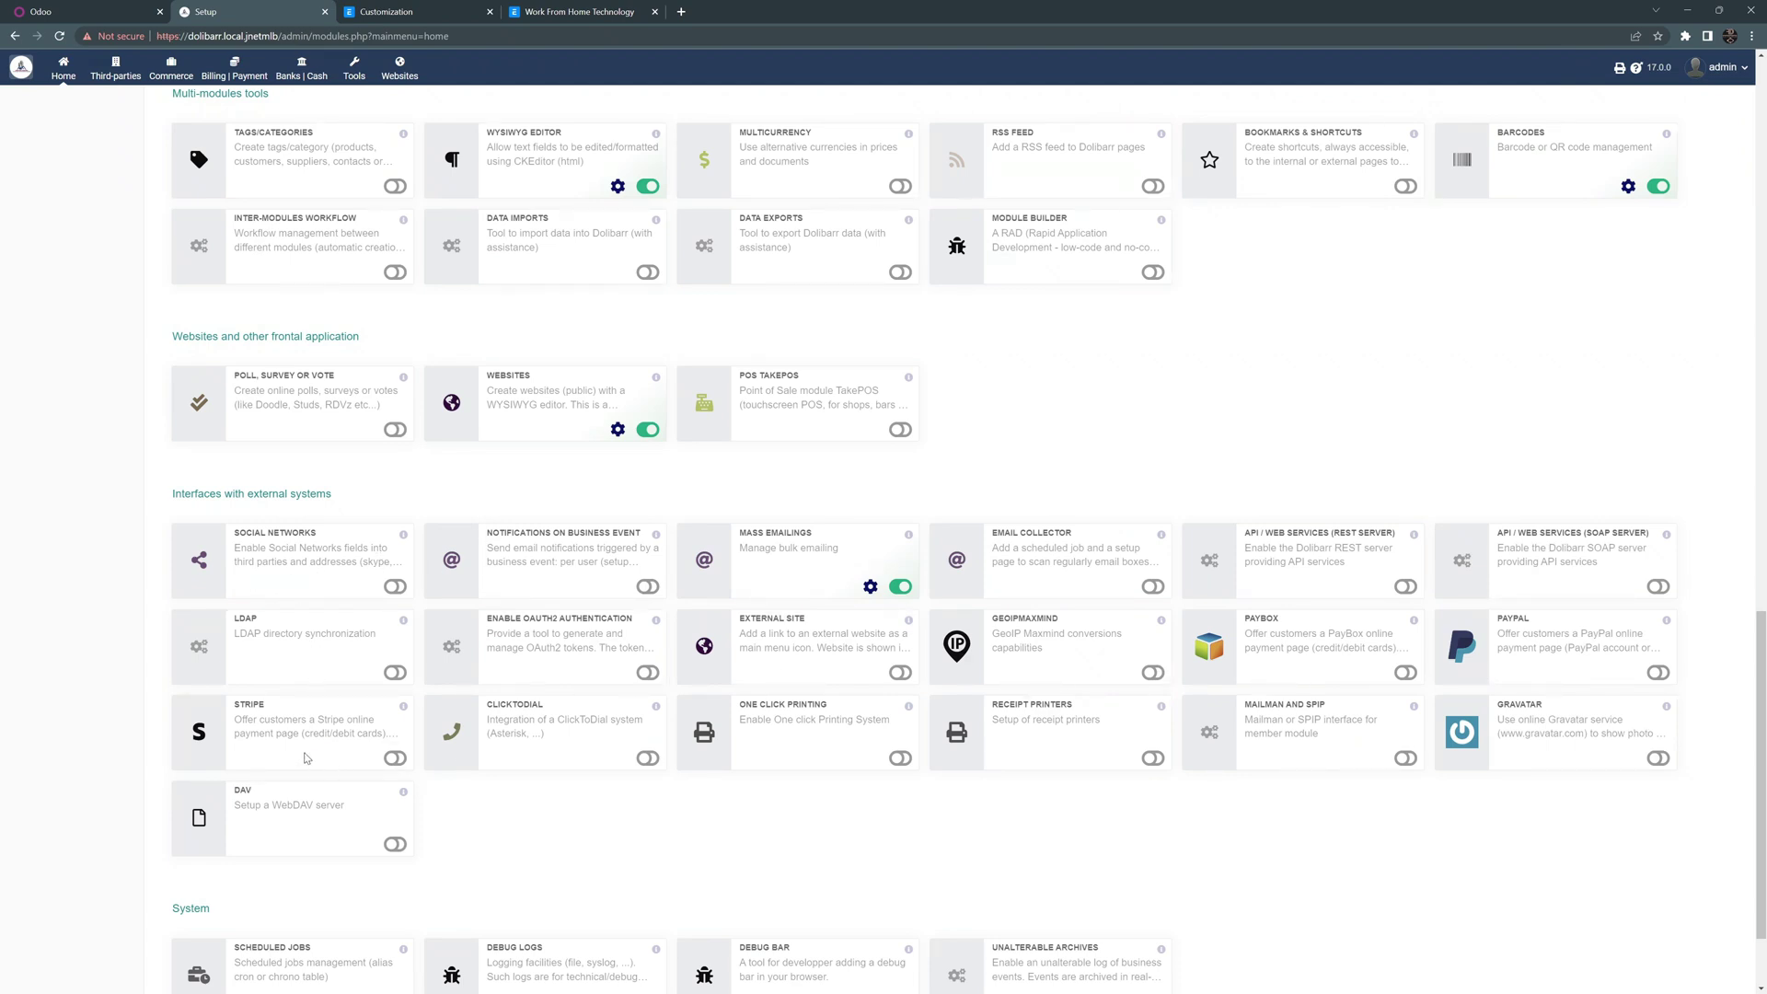
scroll(516, 804, "down", 2)
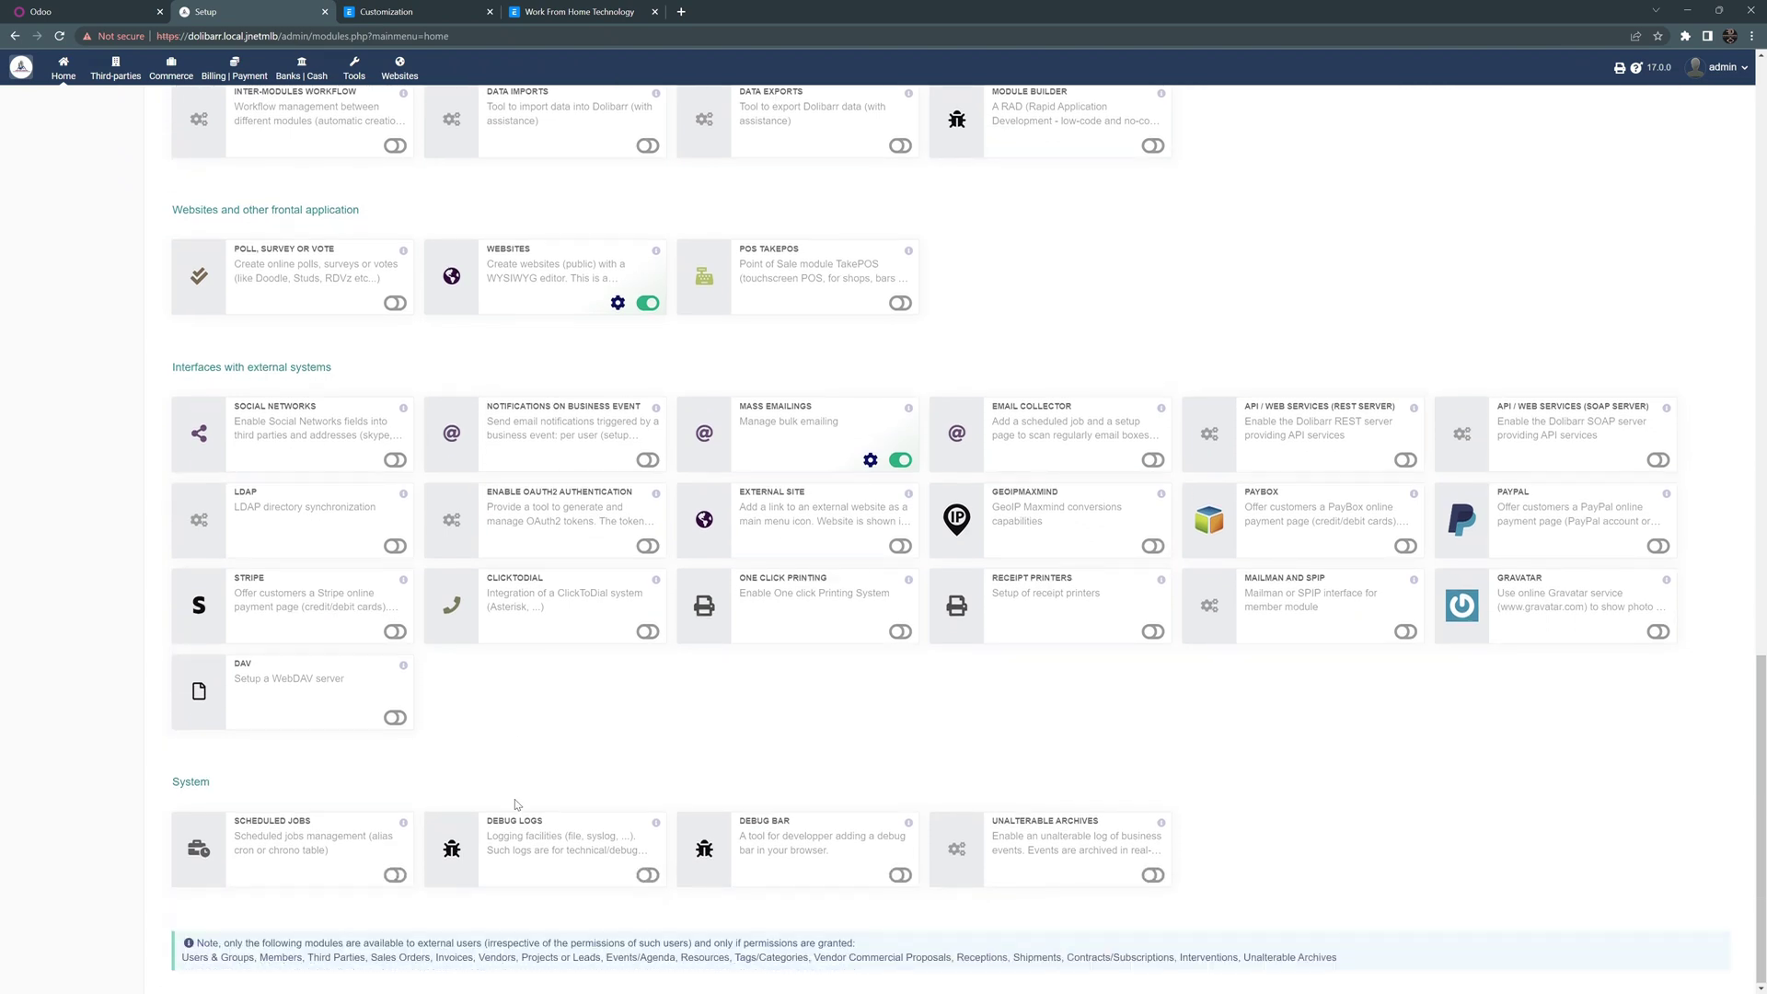
scroll(517, 804, "up", 4)
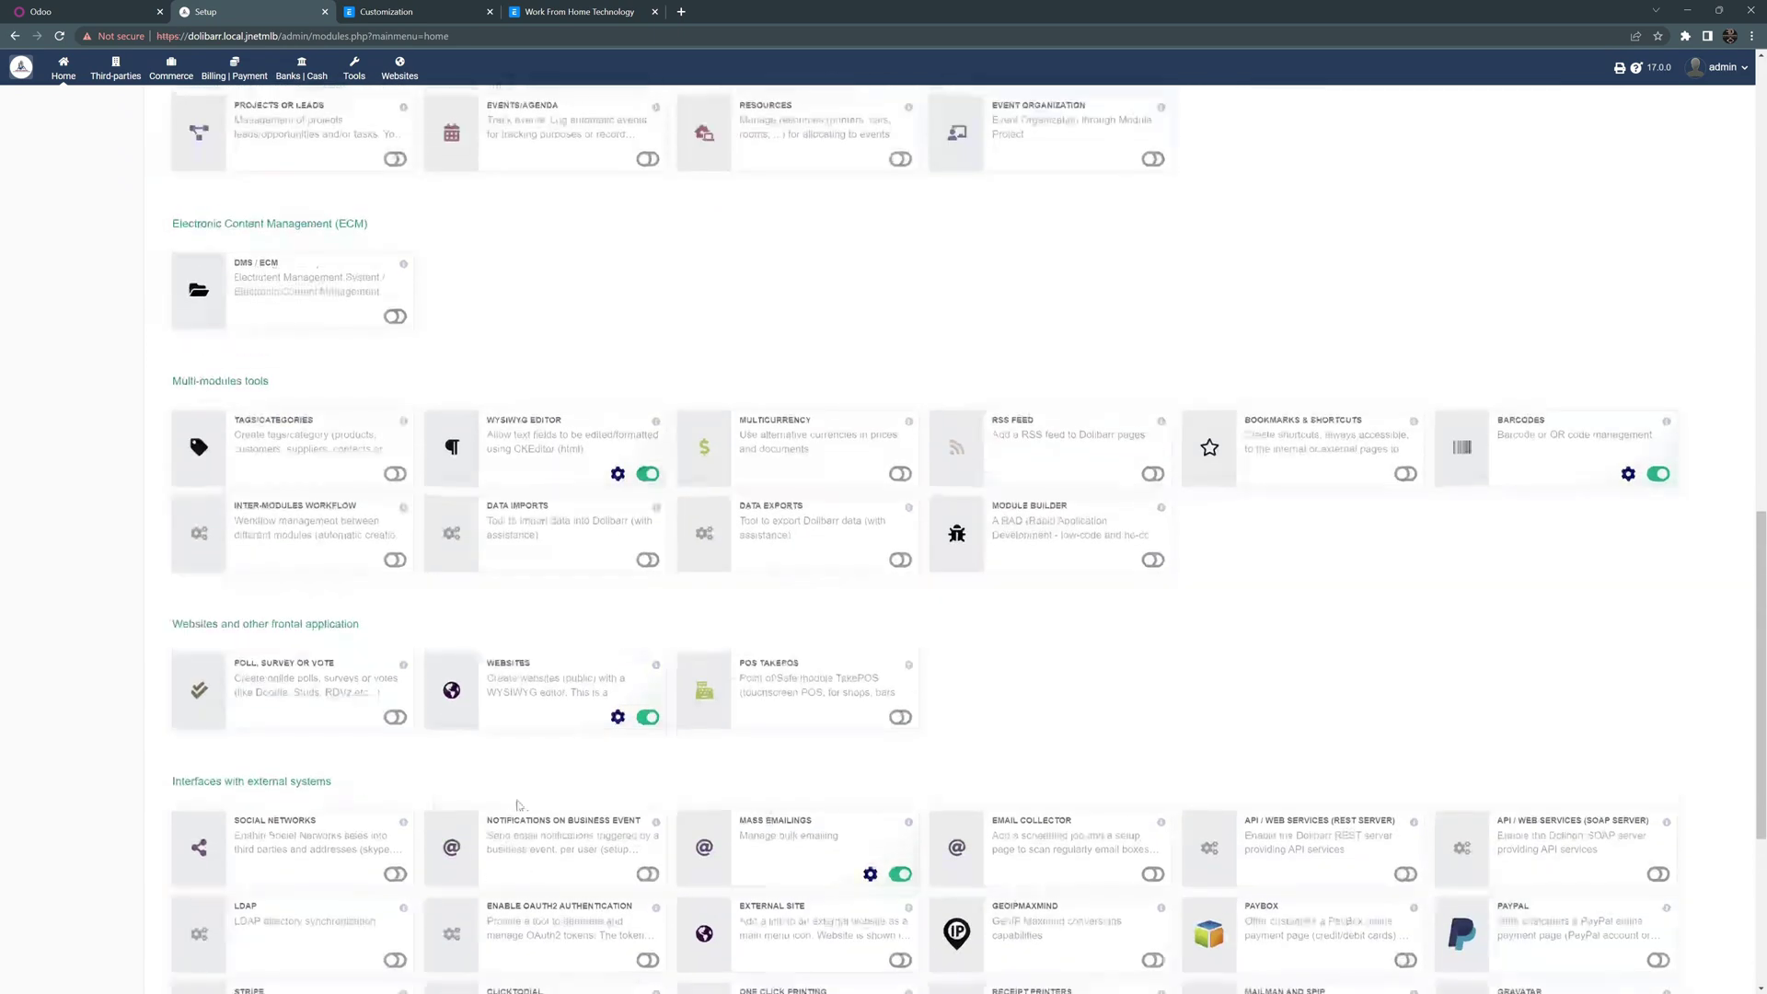
scroll(516, 804, "up", 7)
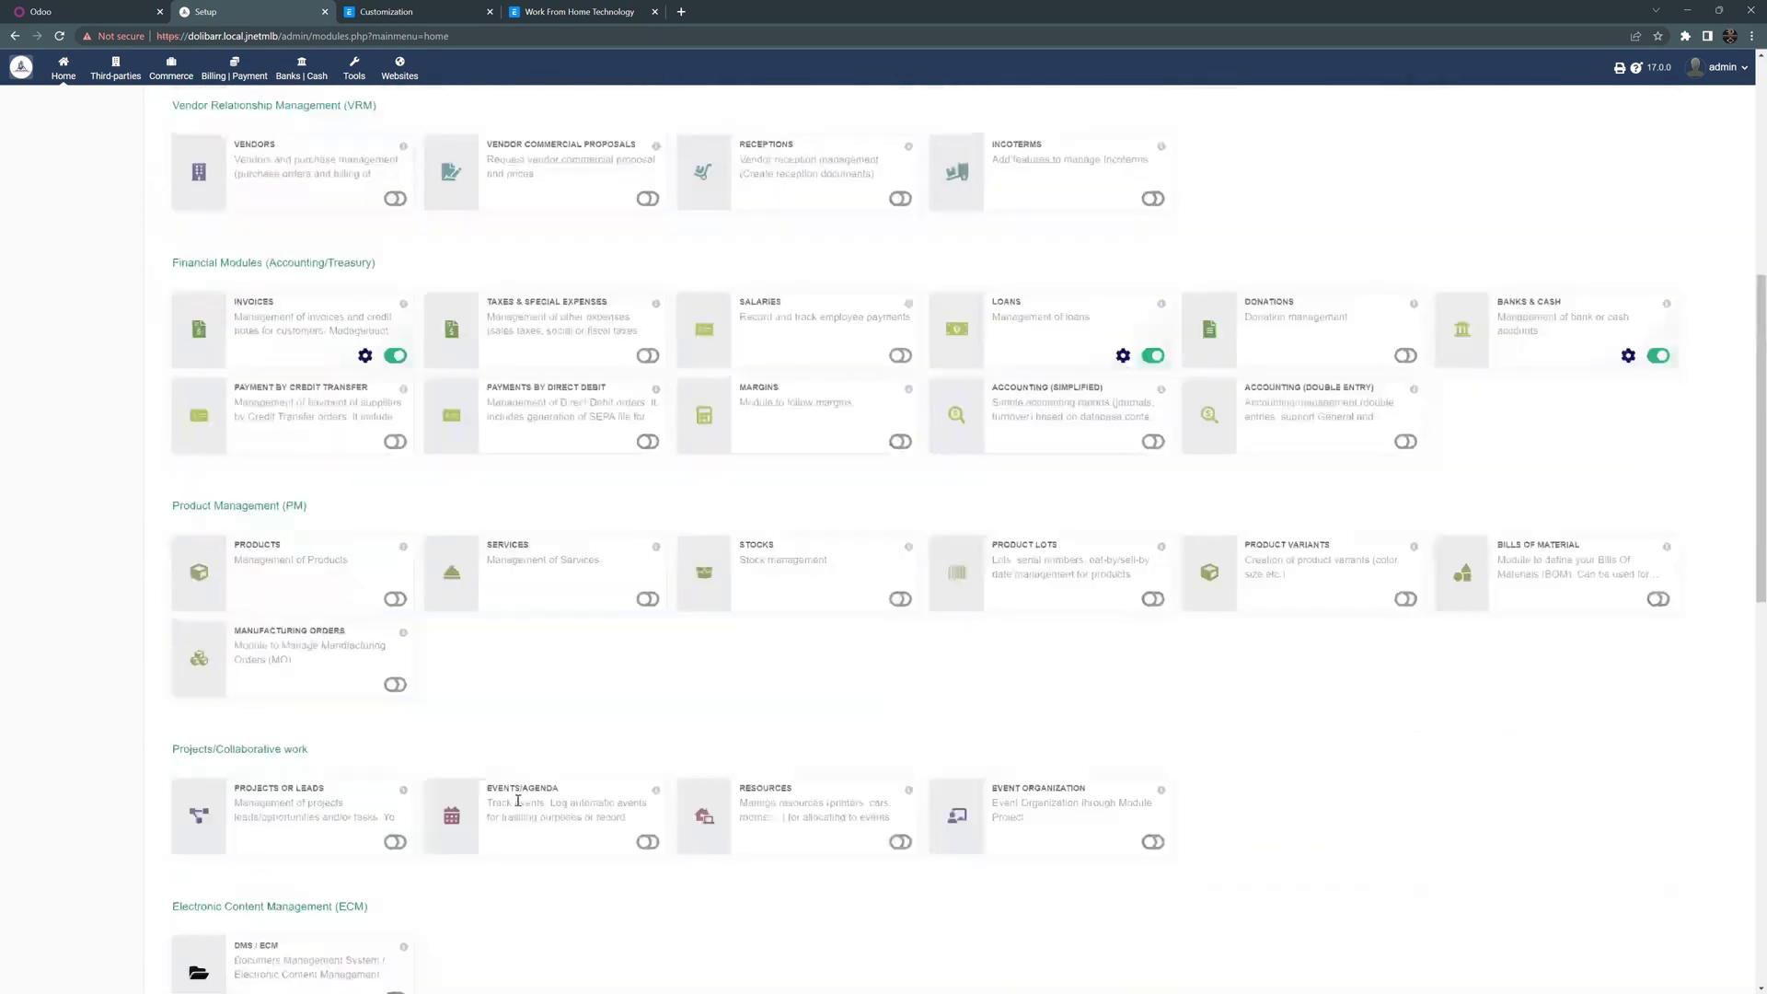
scroll(517, 801, "up", 6)
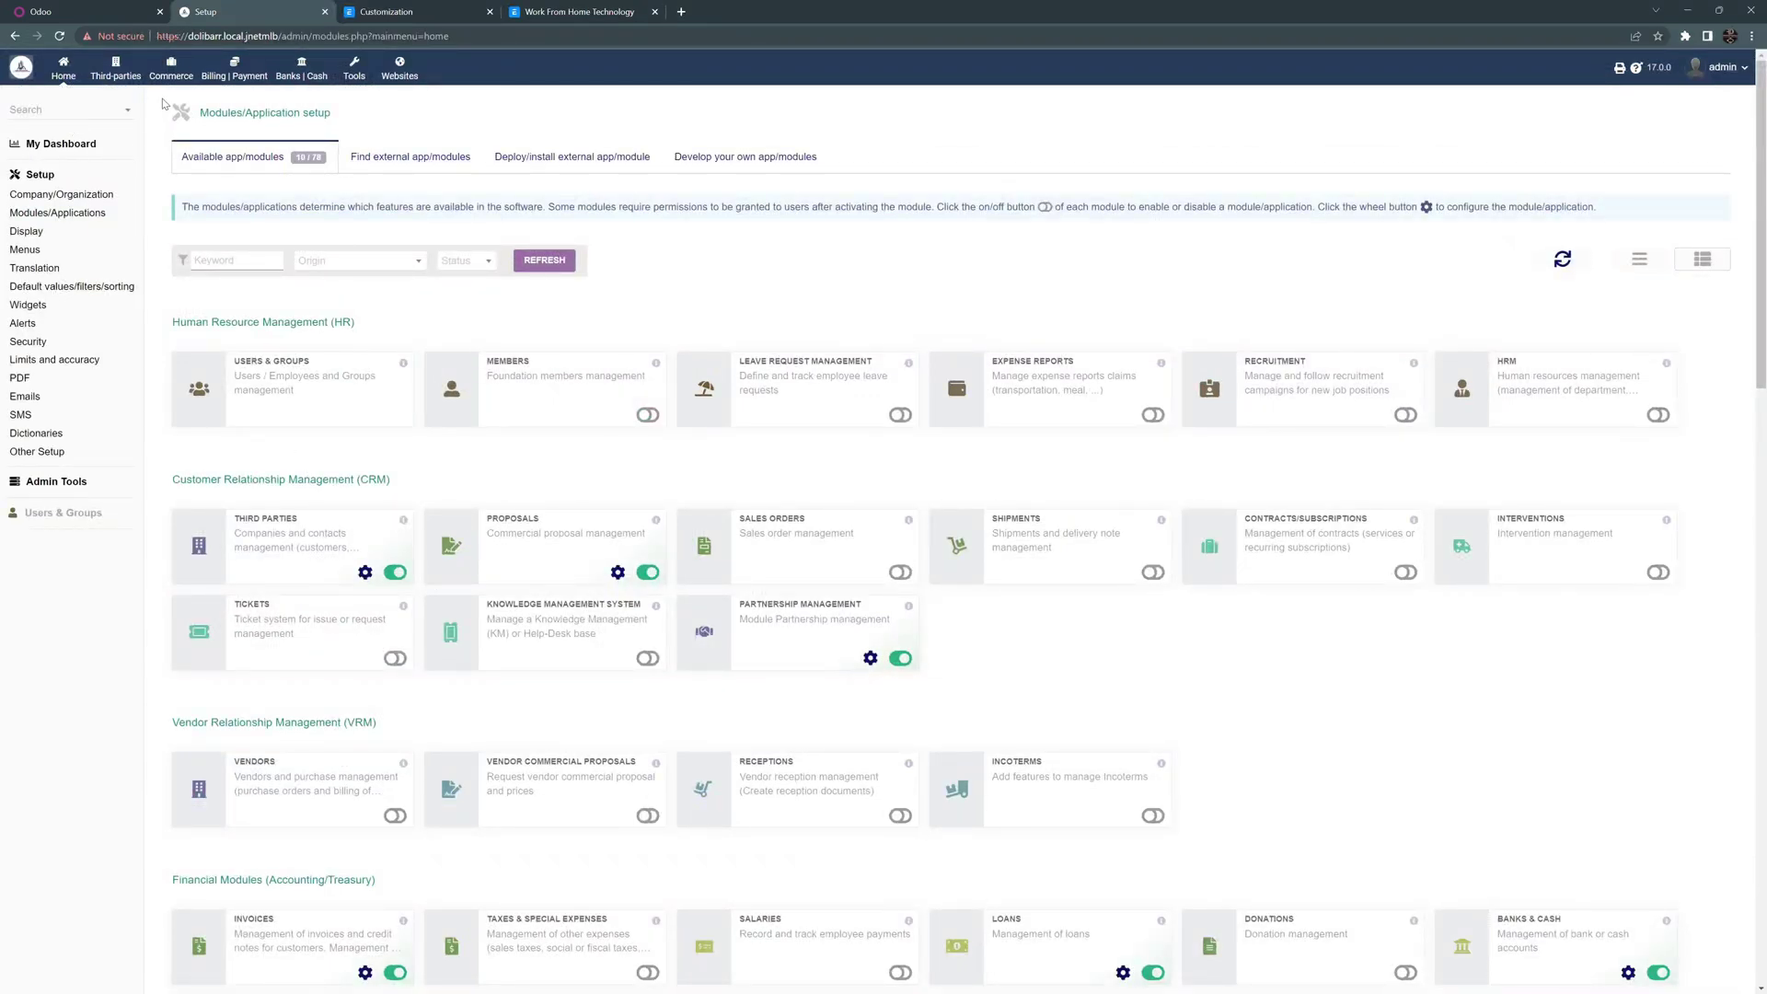
left_click(403, 72)
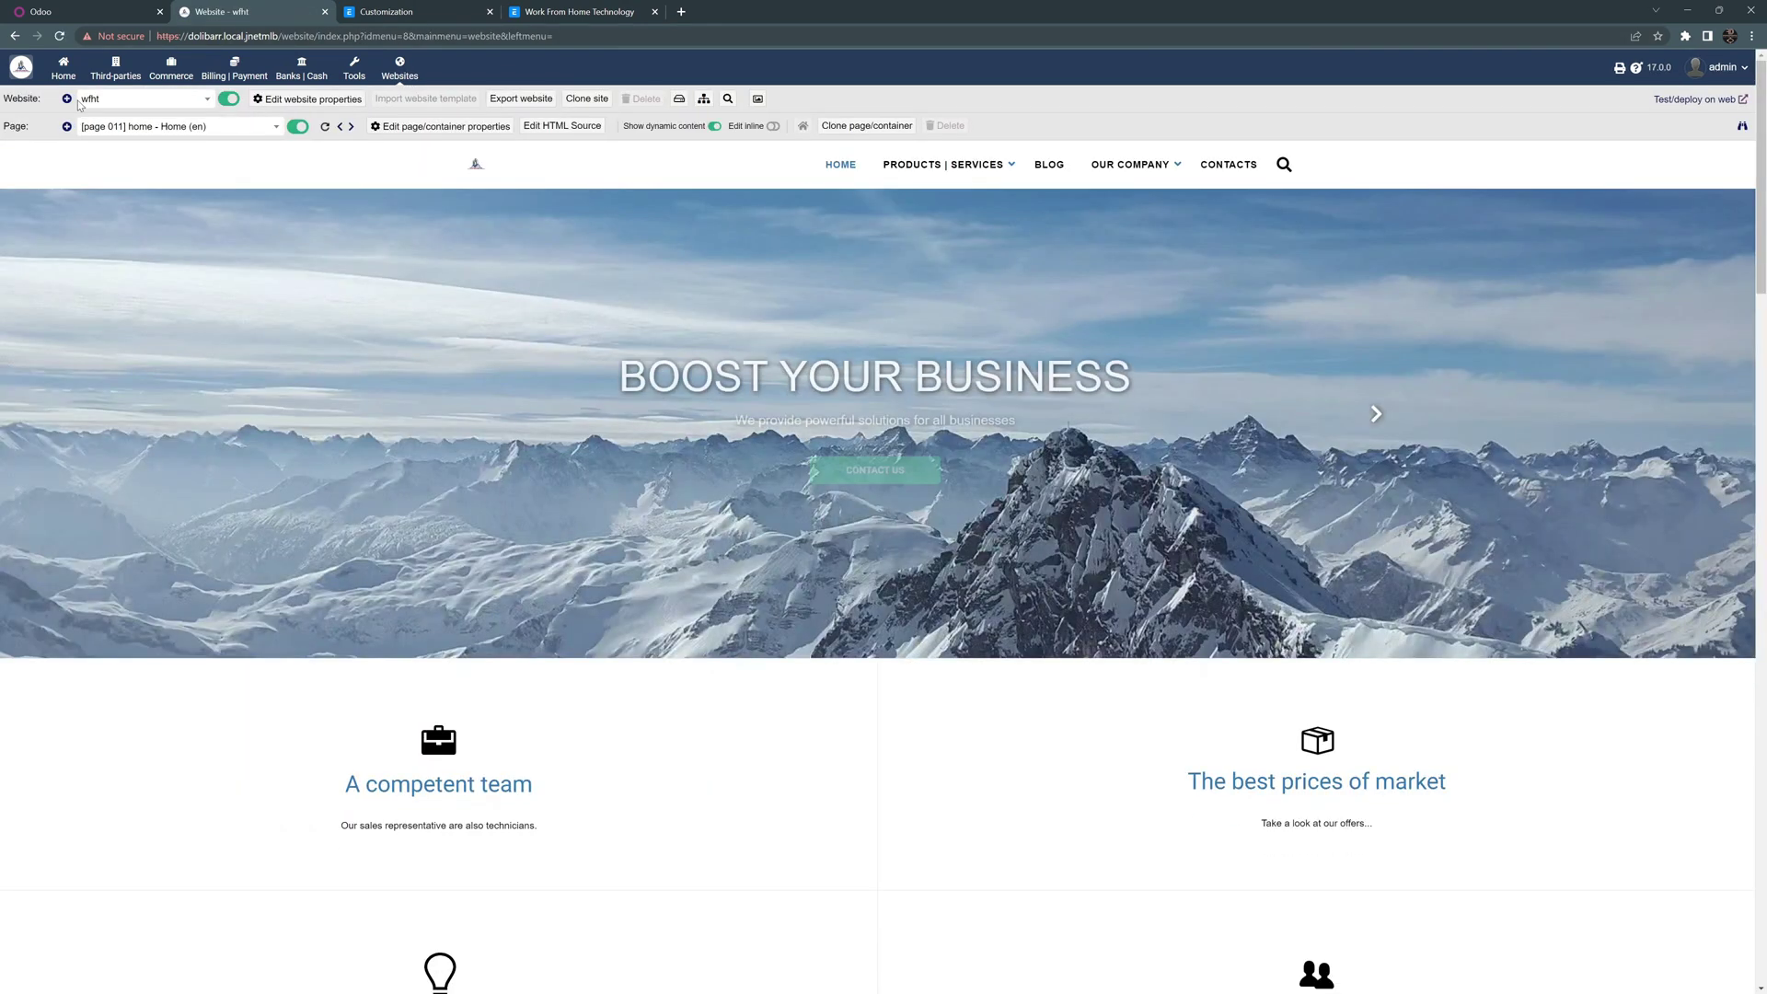
Step: Keep wfht as the selected website and scroll through its home page preview
left_click(203, 101)
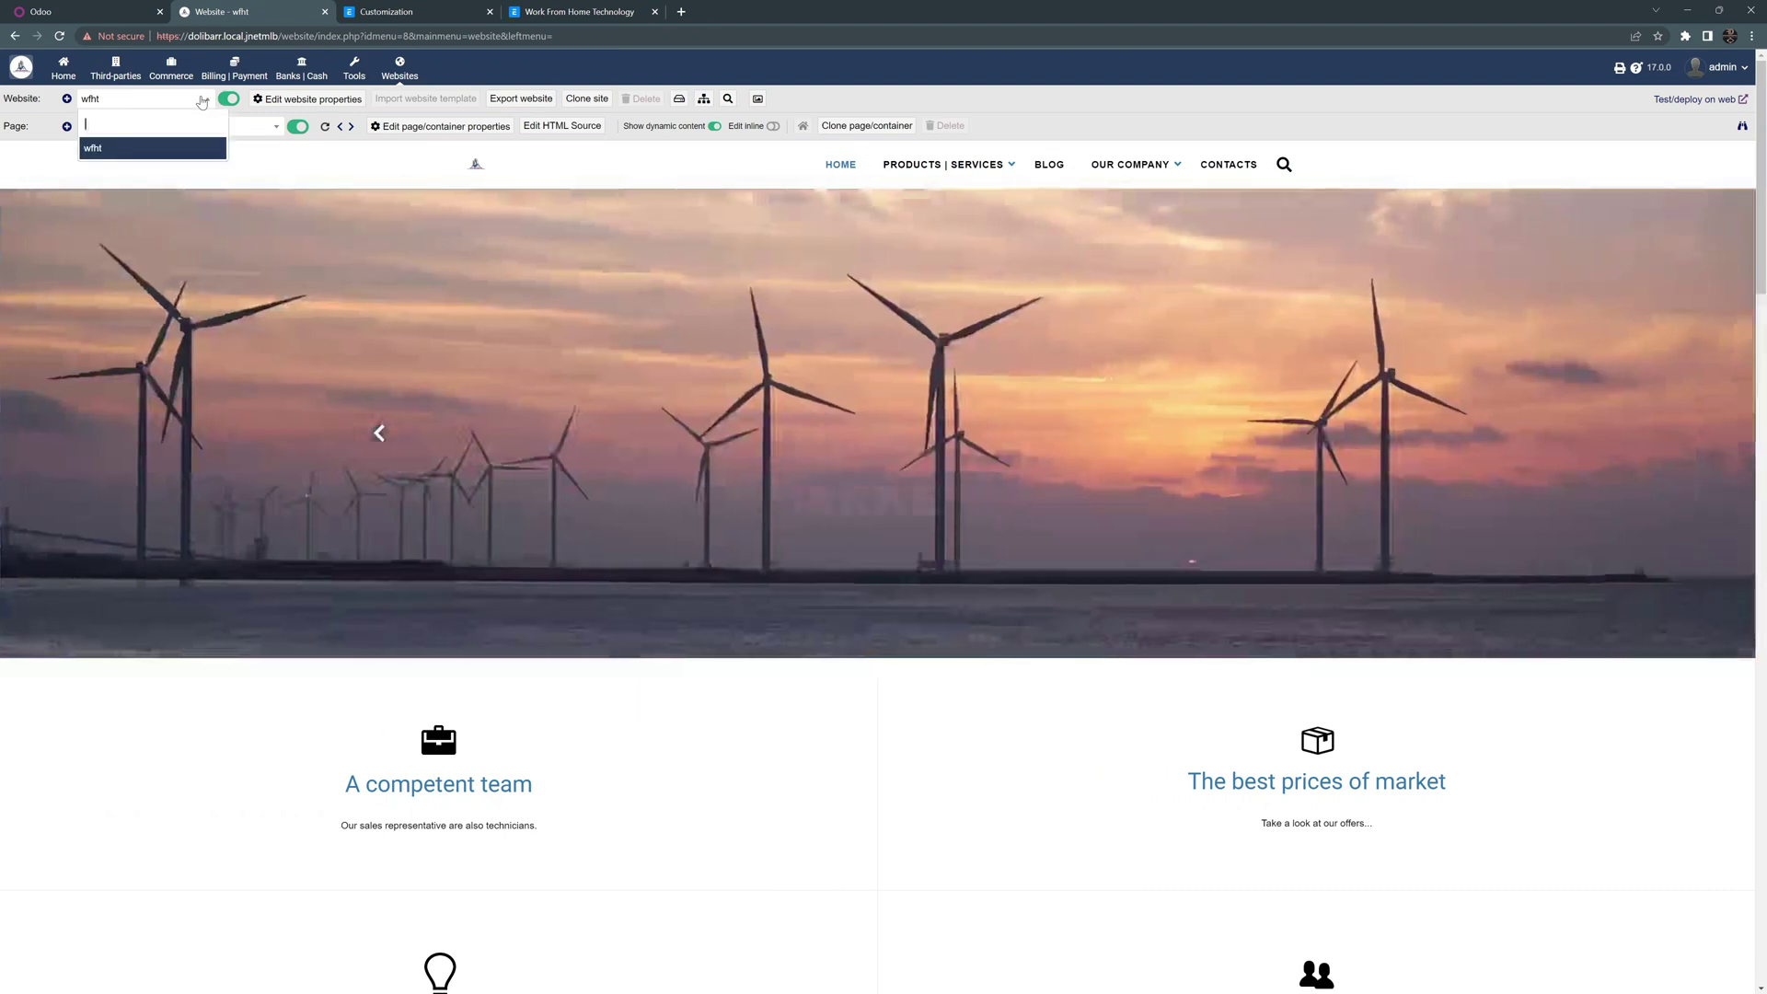
left_click(202, 101)
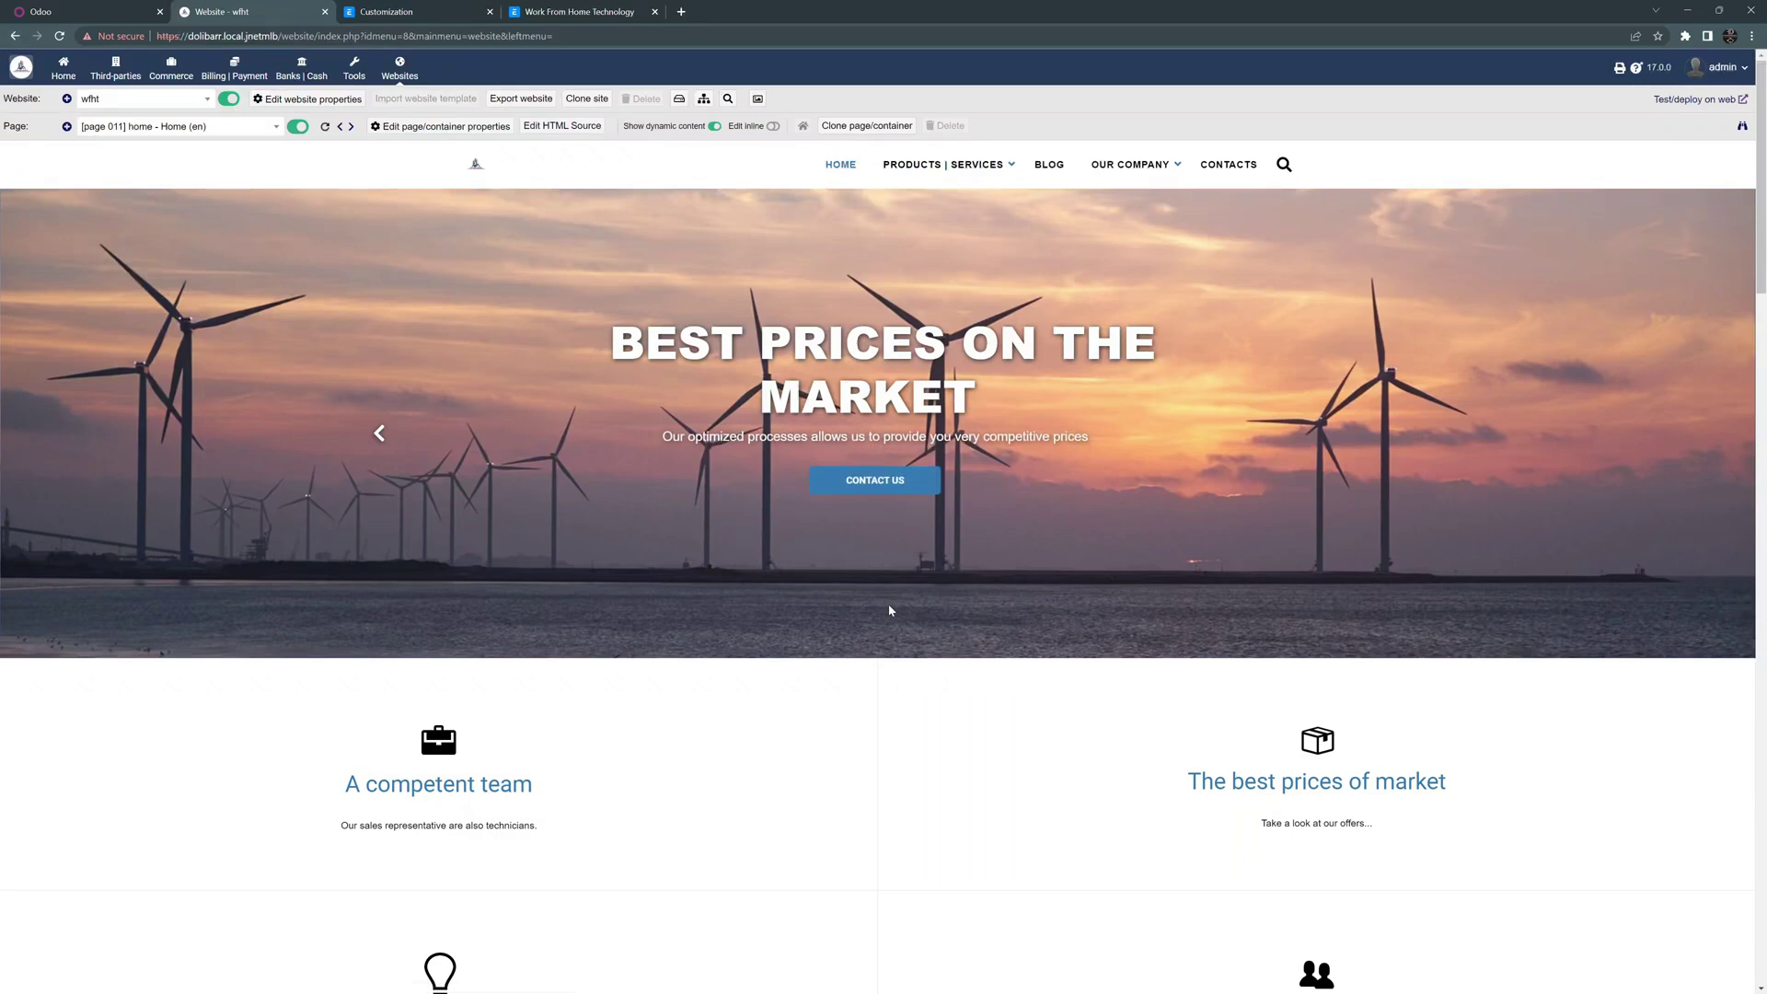
scroll(897, 690, "down", 5)
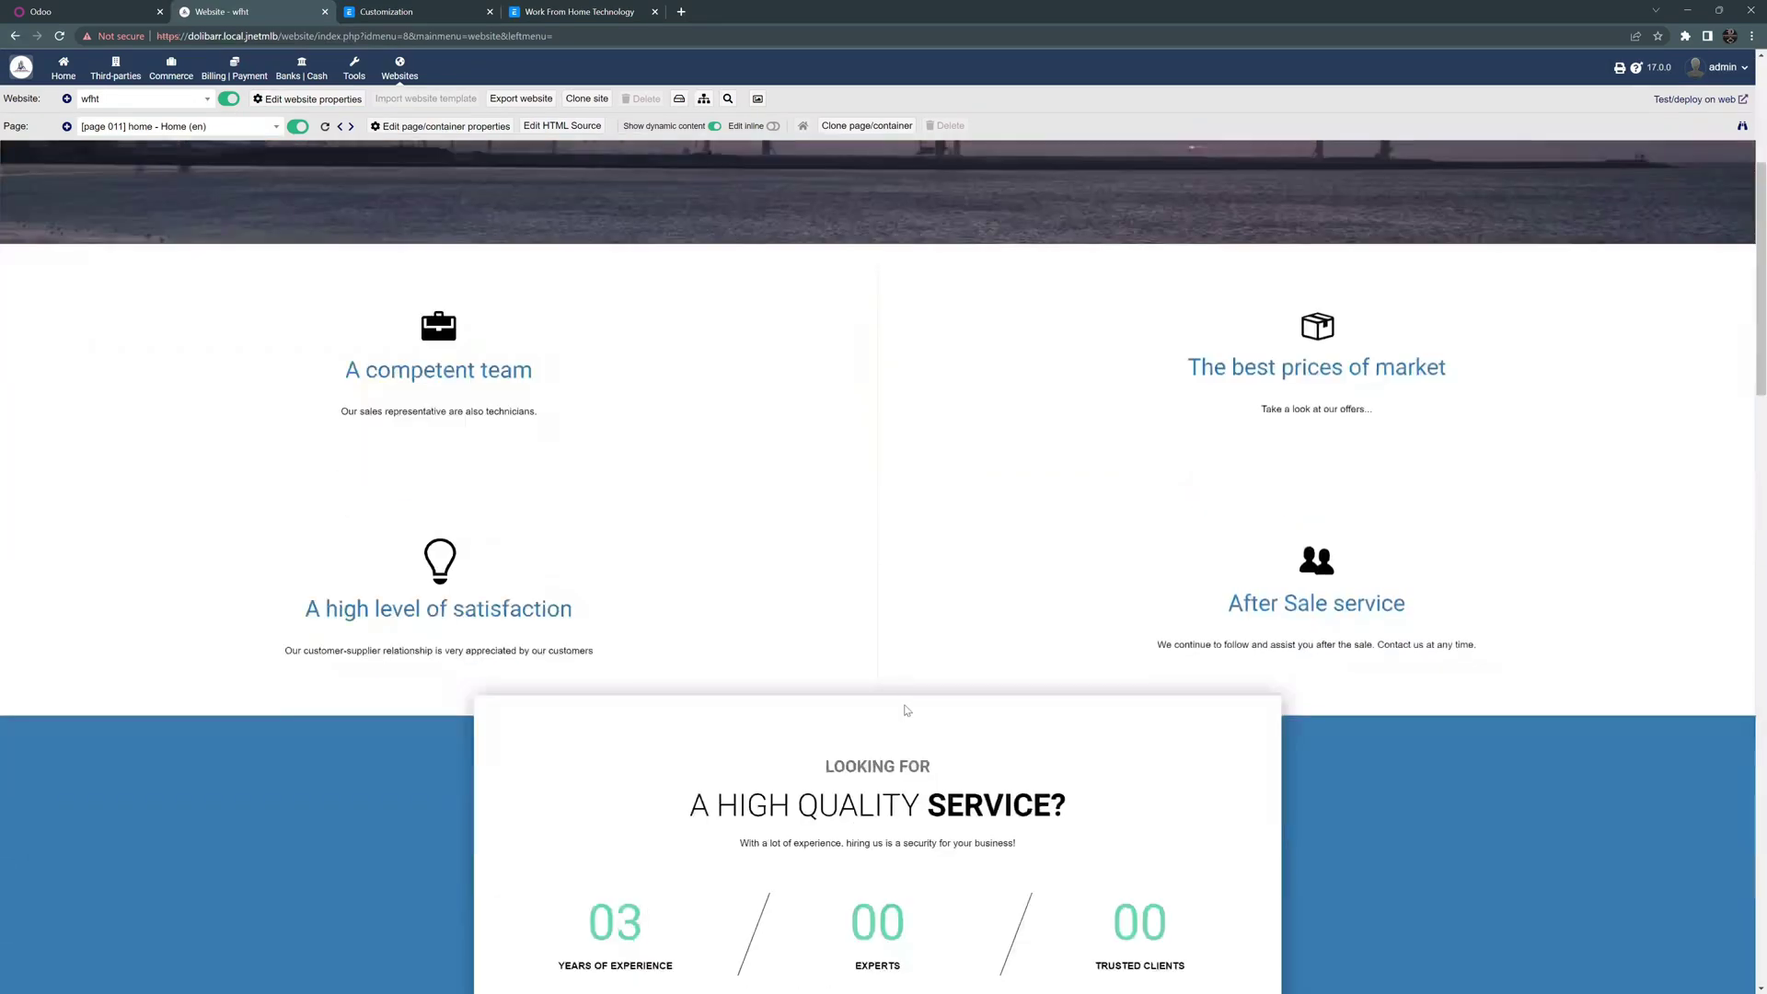
scroll(907, 710, "down", 3)
scroll(906, 709, "down", 1)
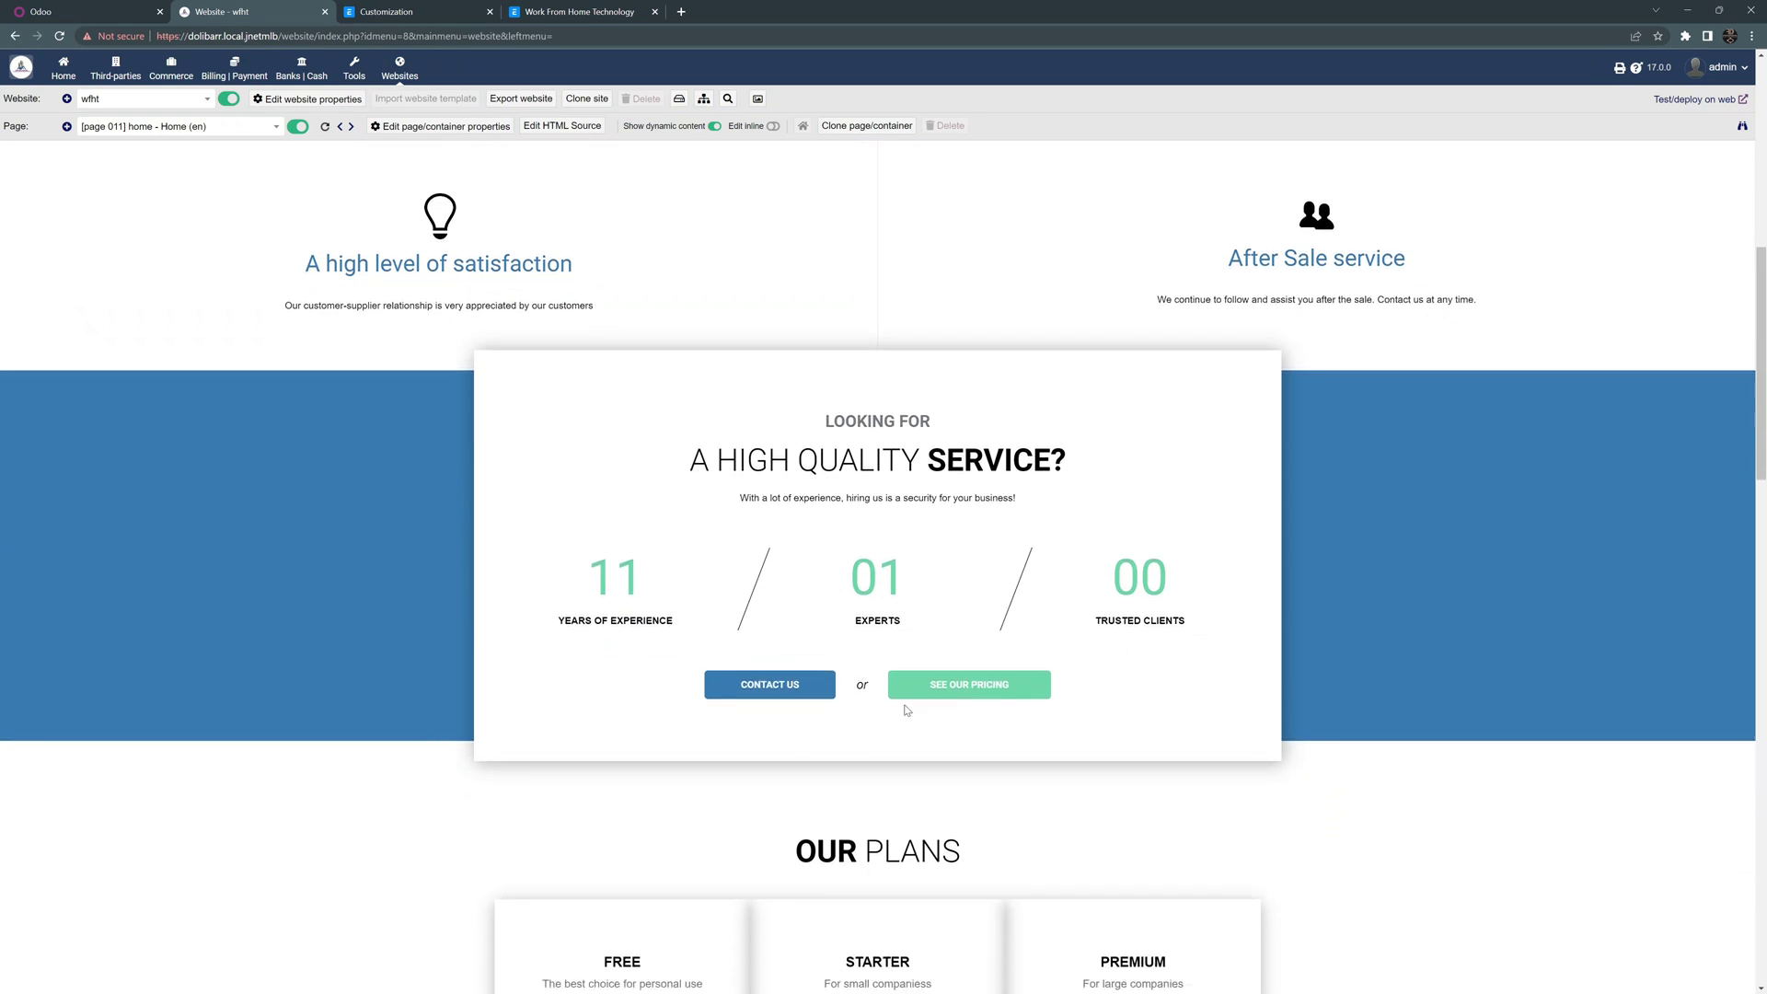
scroll(907, 709, "down", 2)
scroll(907, 709, "up", 12)
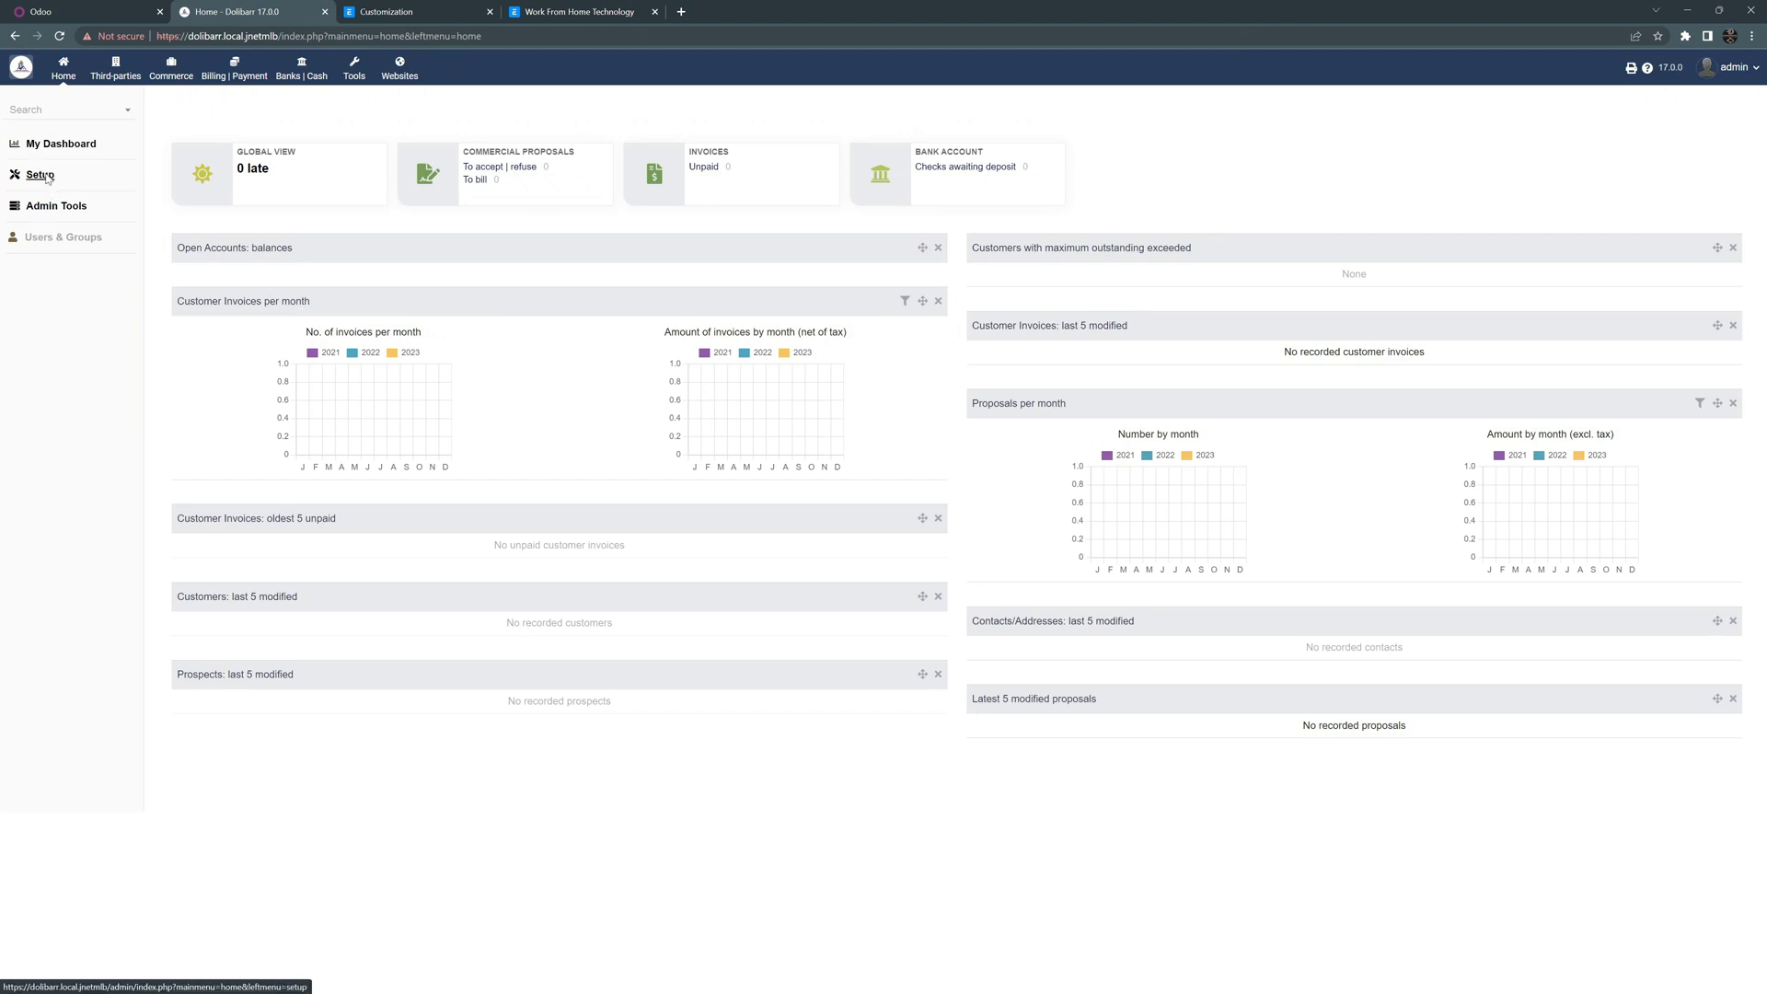
Step: Open Dolibarr's Setup overview, then switch to ERPNext's Customization workspace tab
left_click(40, 176)
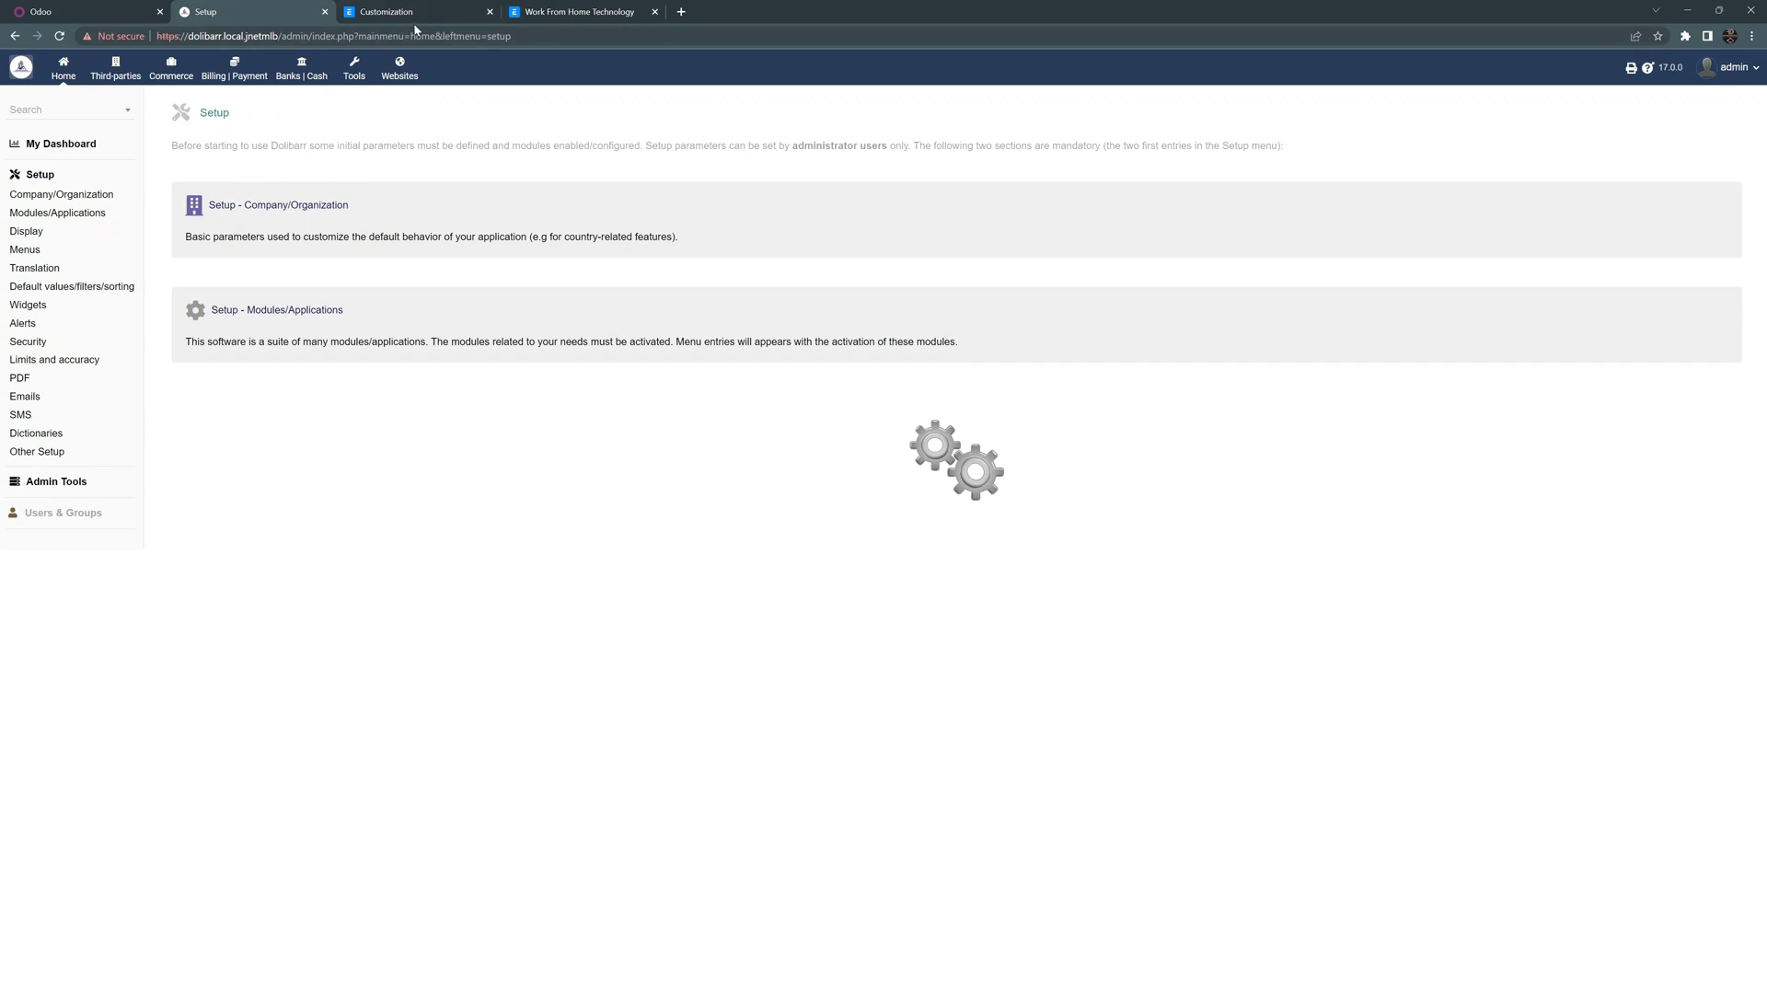
left_click(411, 7)
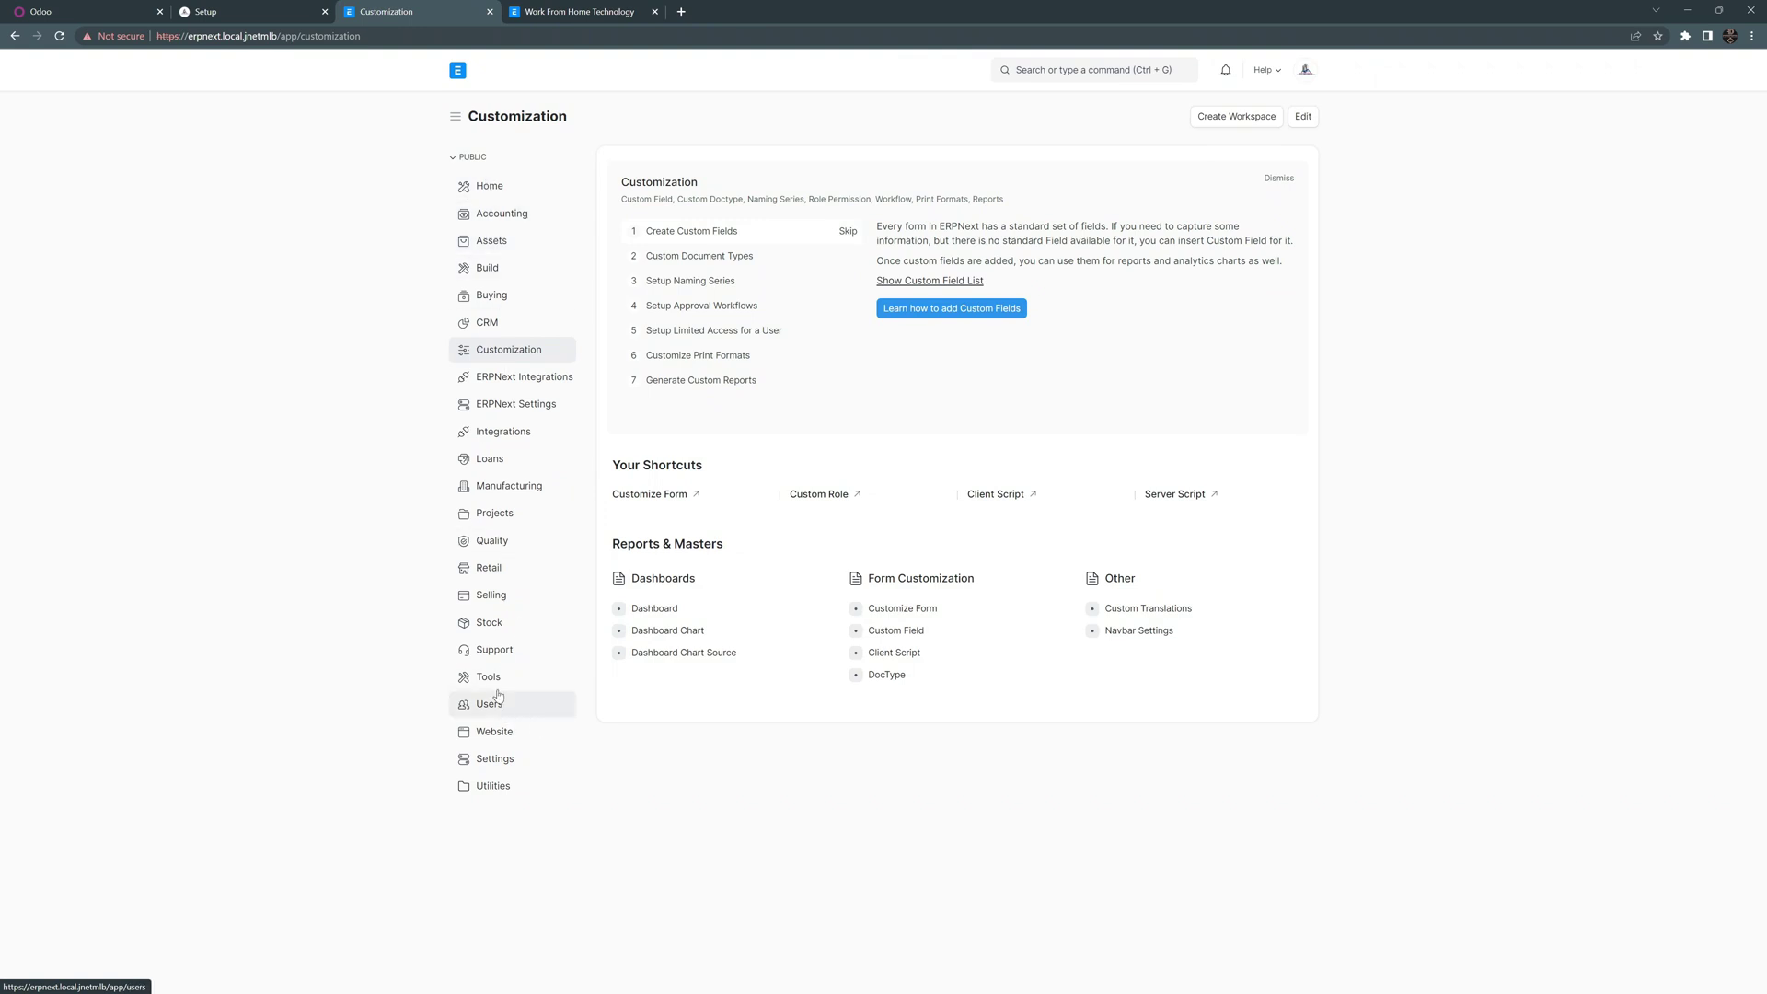
Step: View ERPNext's Integrations workspace, then open the Website workspace with its setup guide
left_click(510, 431)
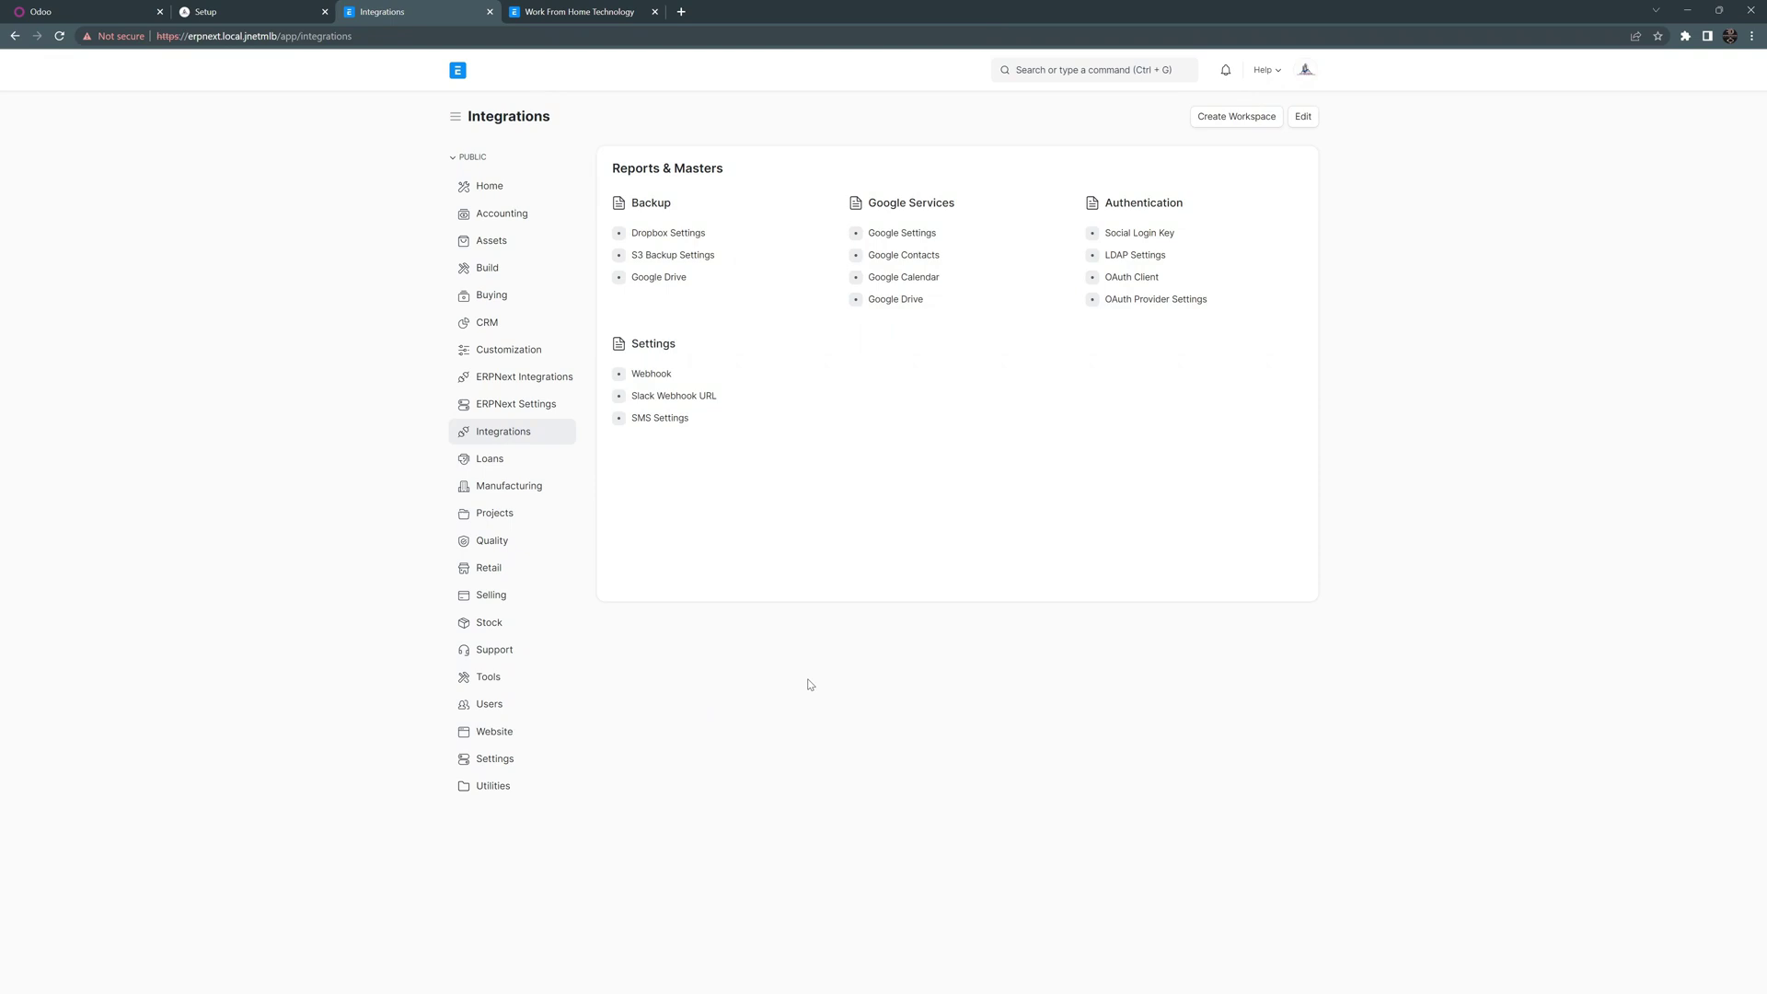
left_click(495, 731)
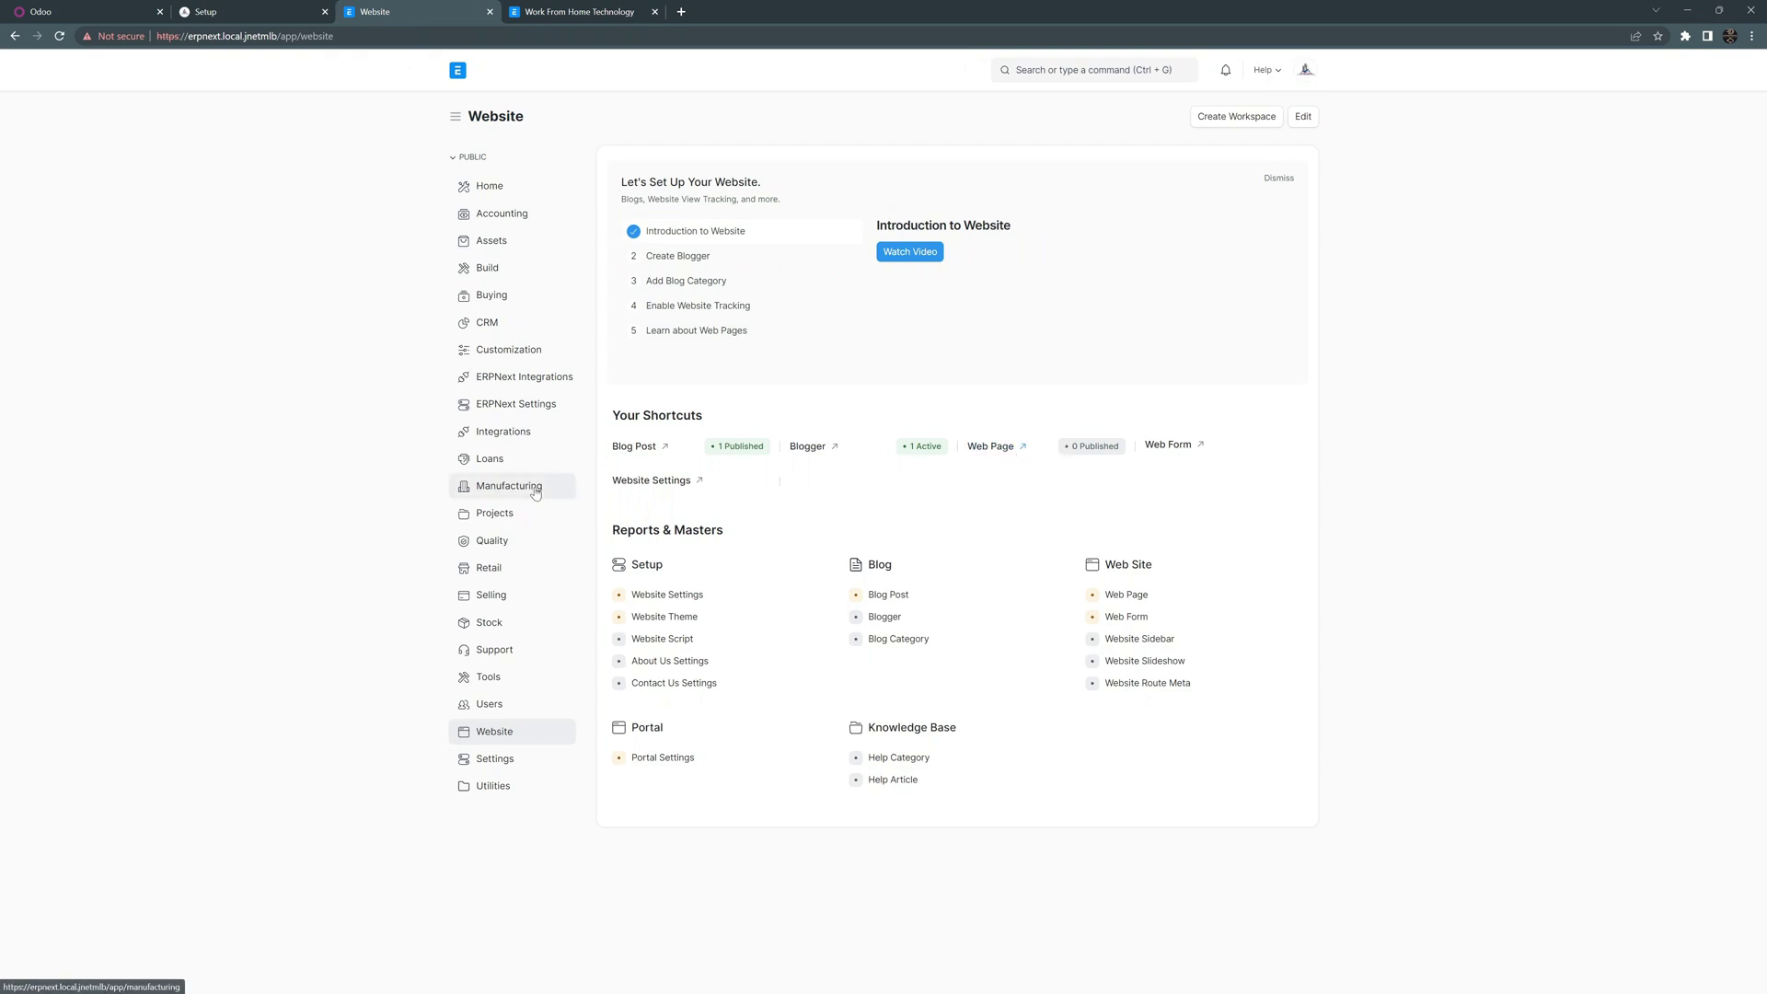
Step: Browse the Integrations, Accounting and Assets workspaces, then open CRM and scroll to its reports
left_click(514, 390)
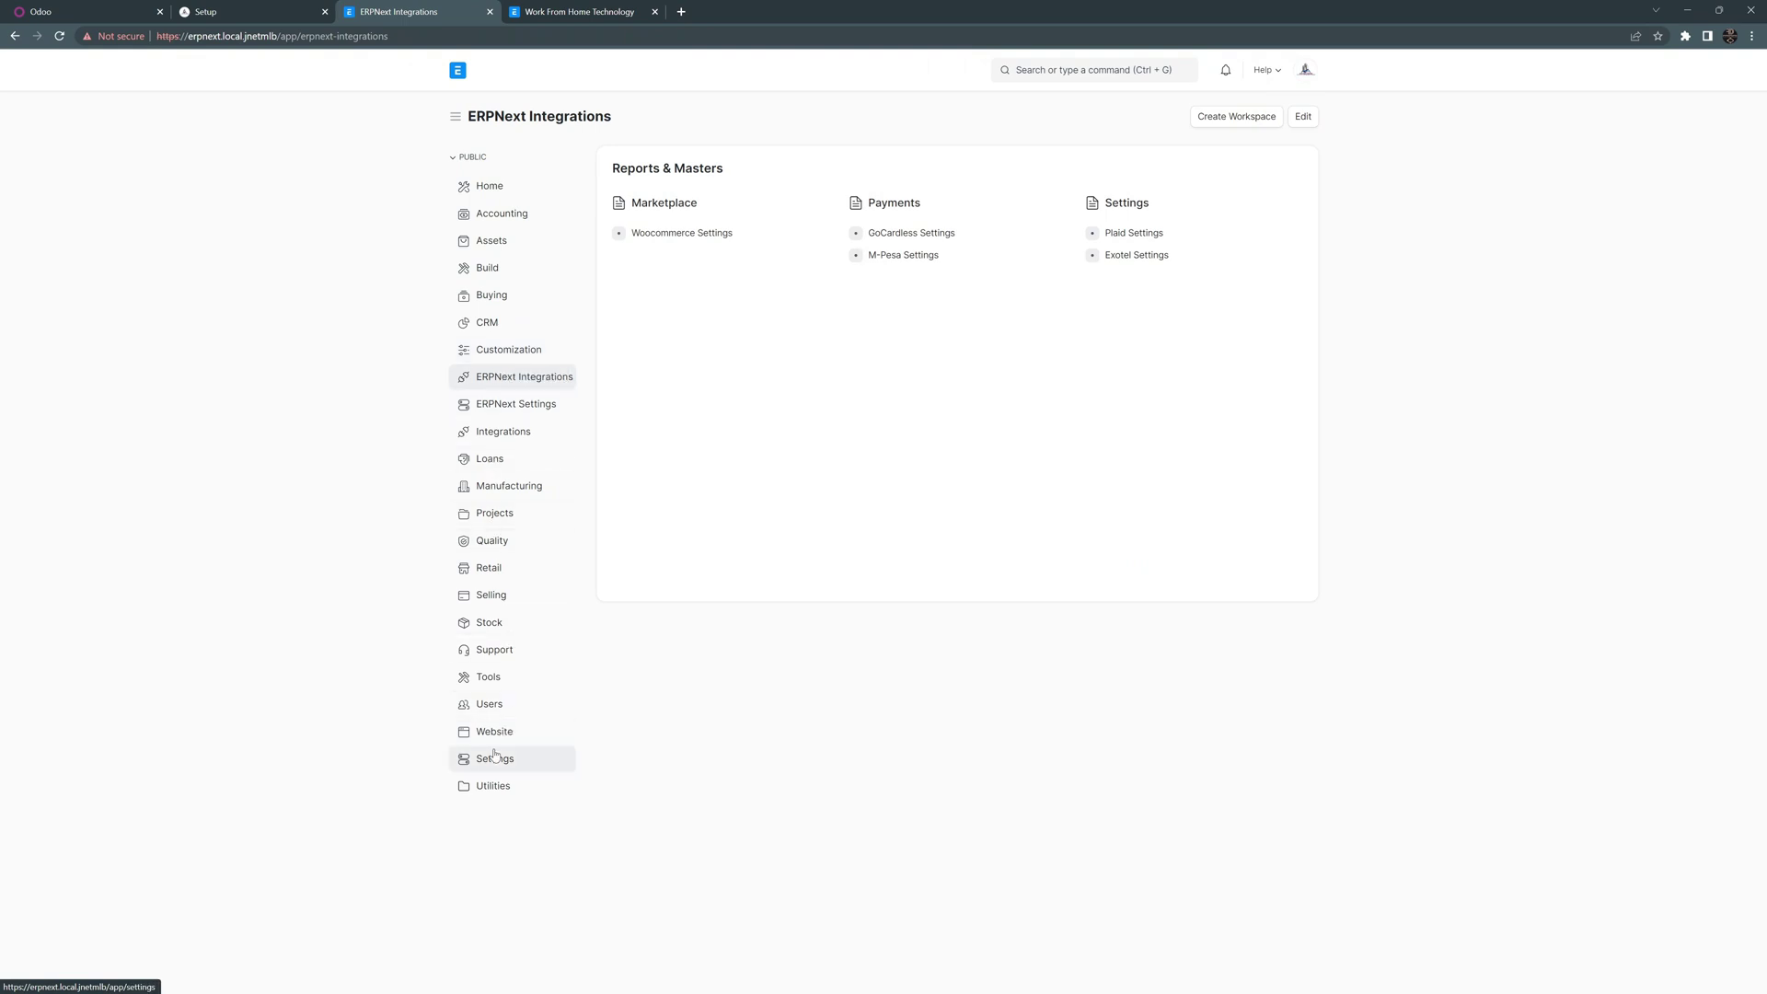
left_click(475, 213)
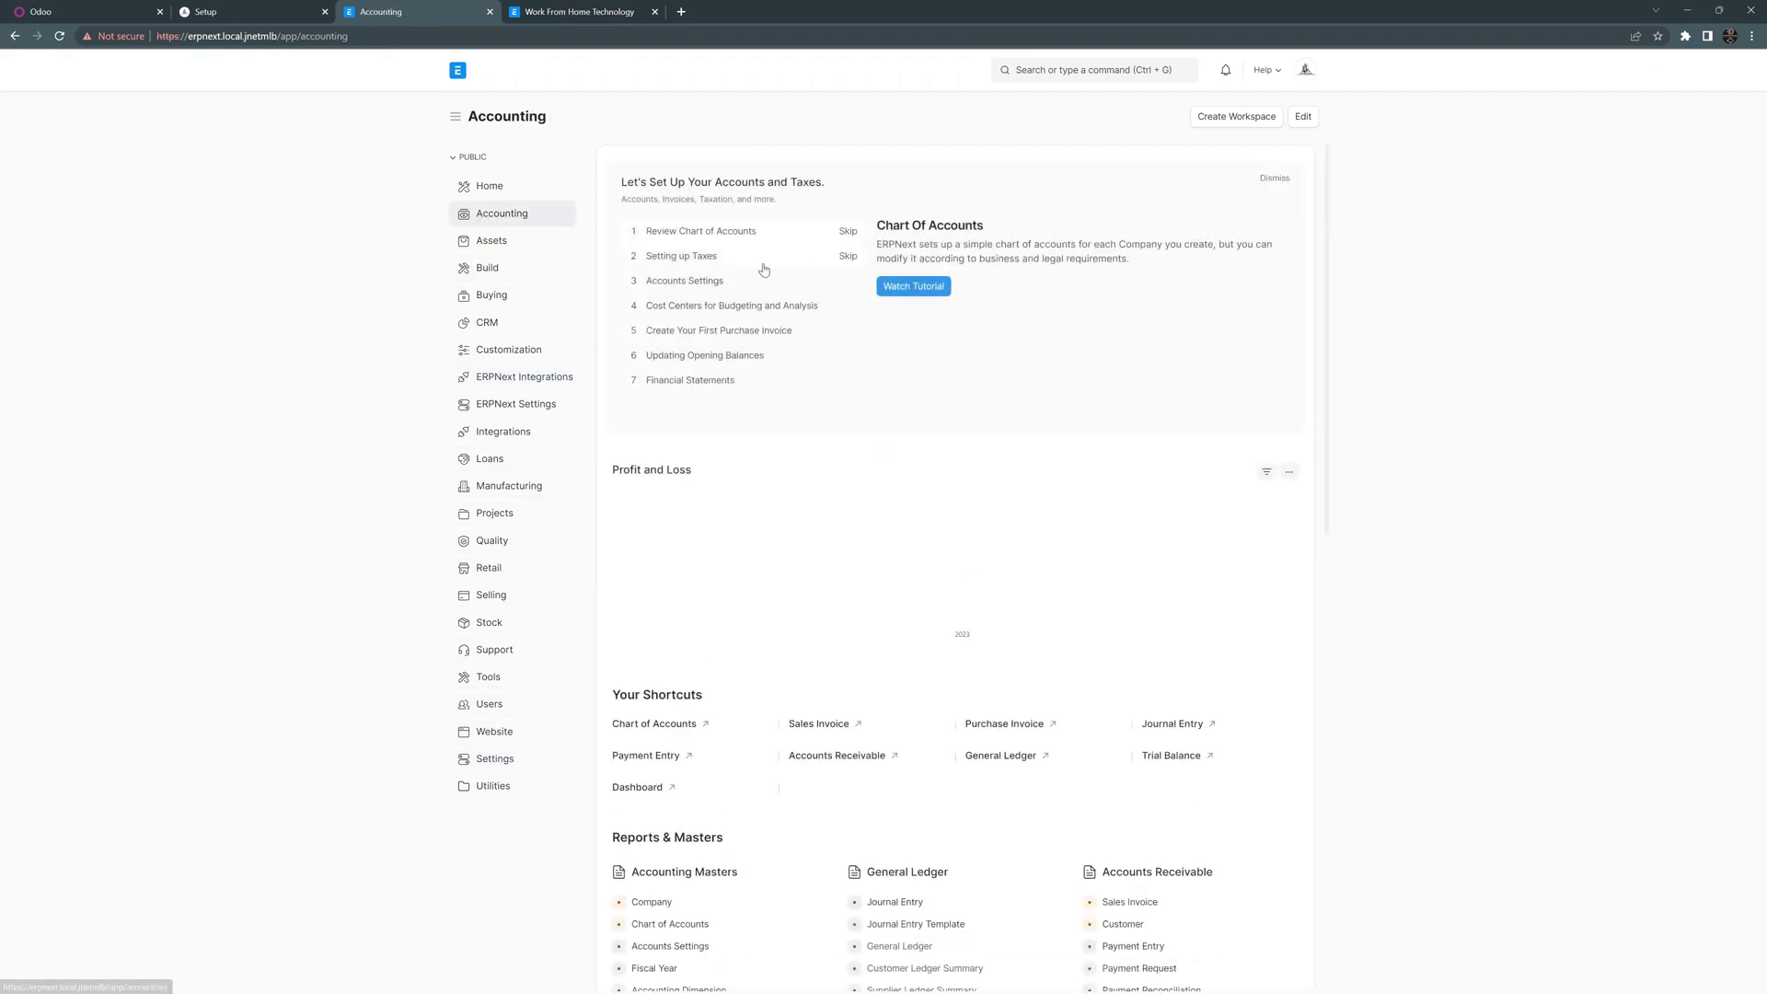
scroll(823, 578, "down", 1)
scroll(823, 578, "down", 6)
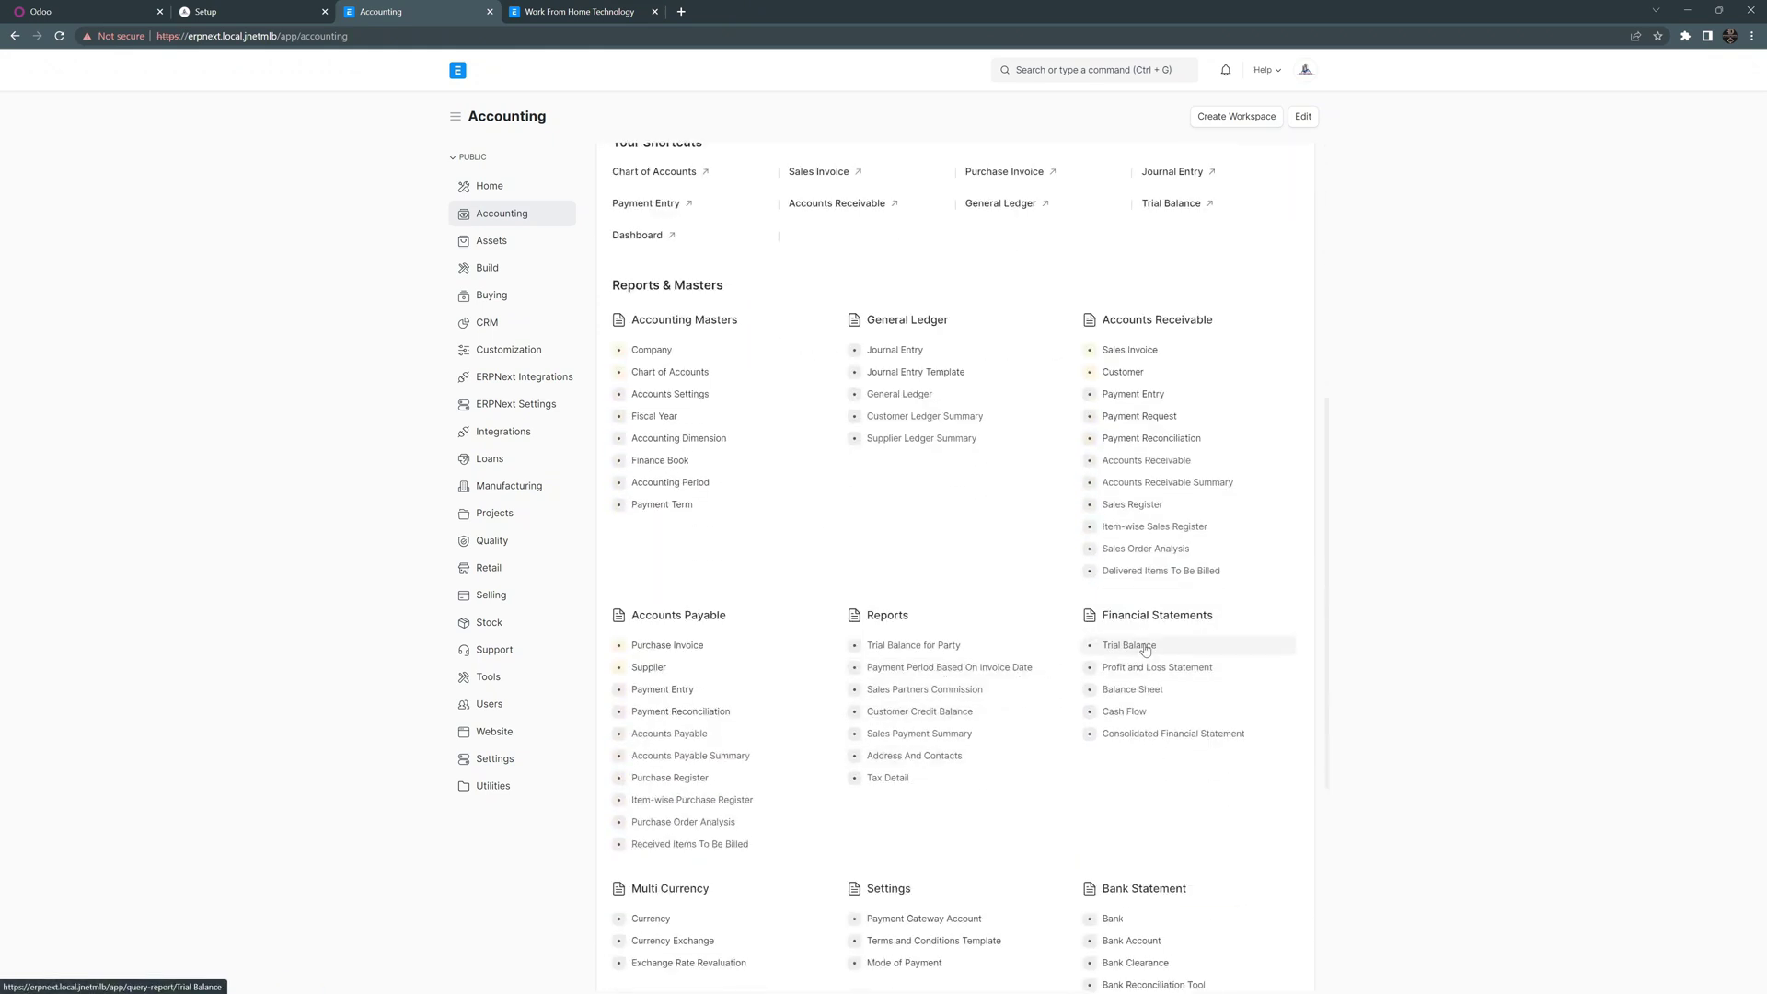
left_click(473, 238)
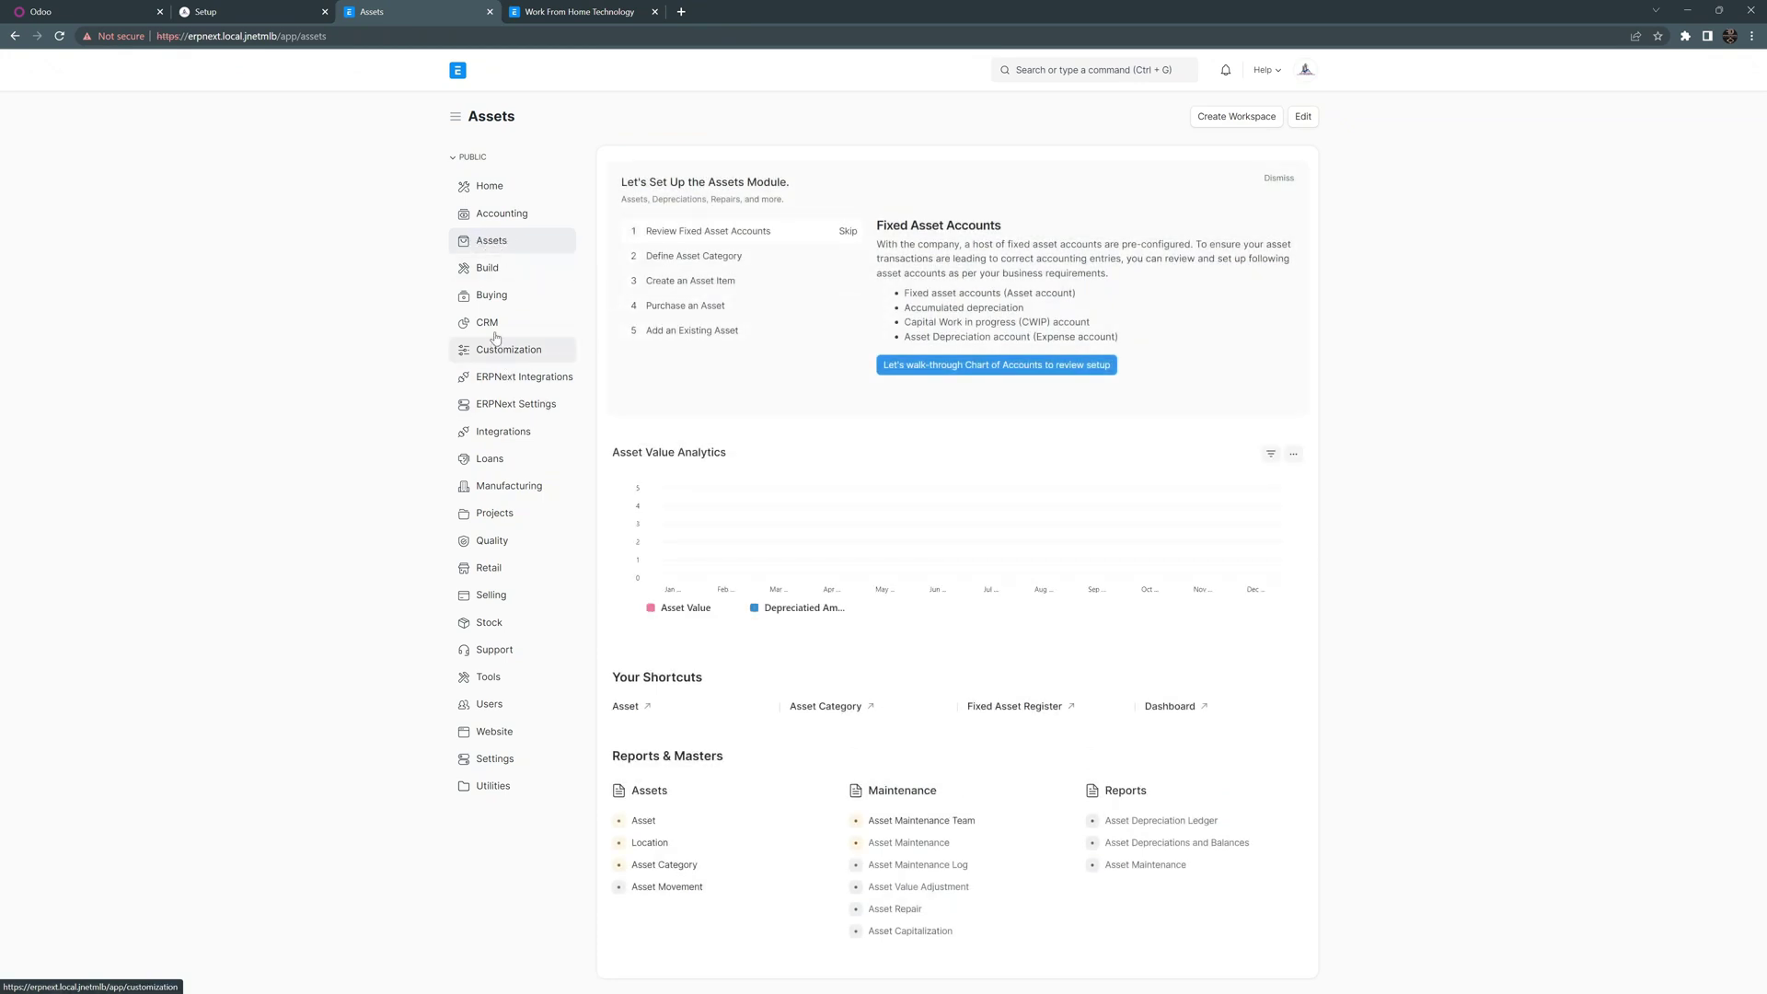
left_click(490, 323)
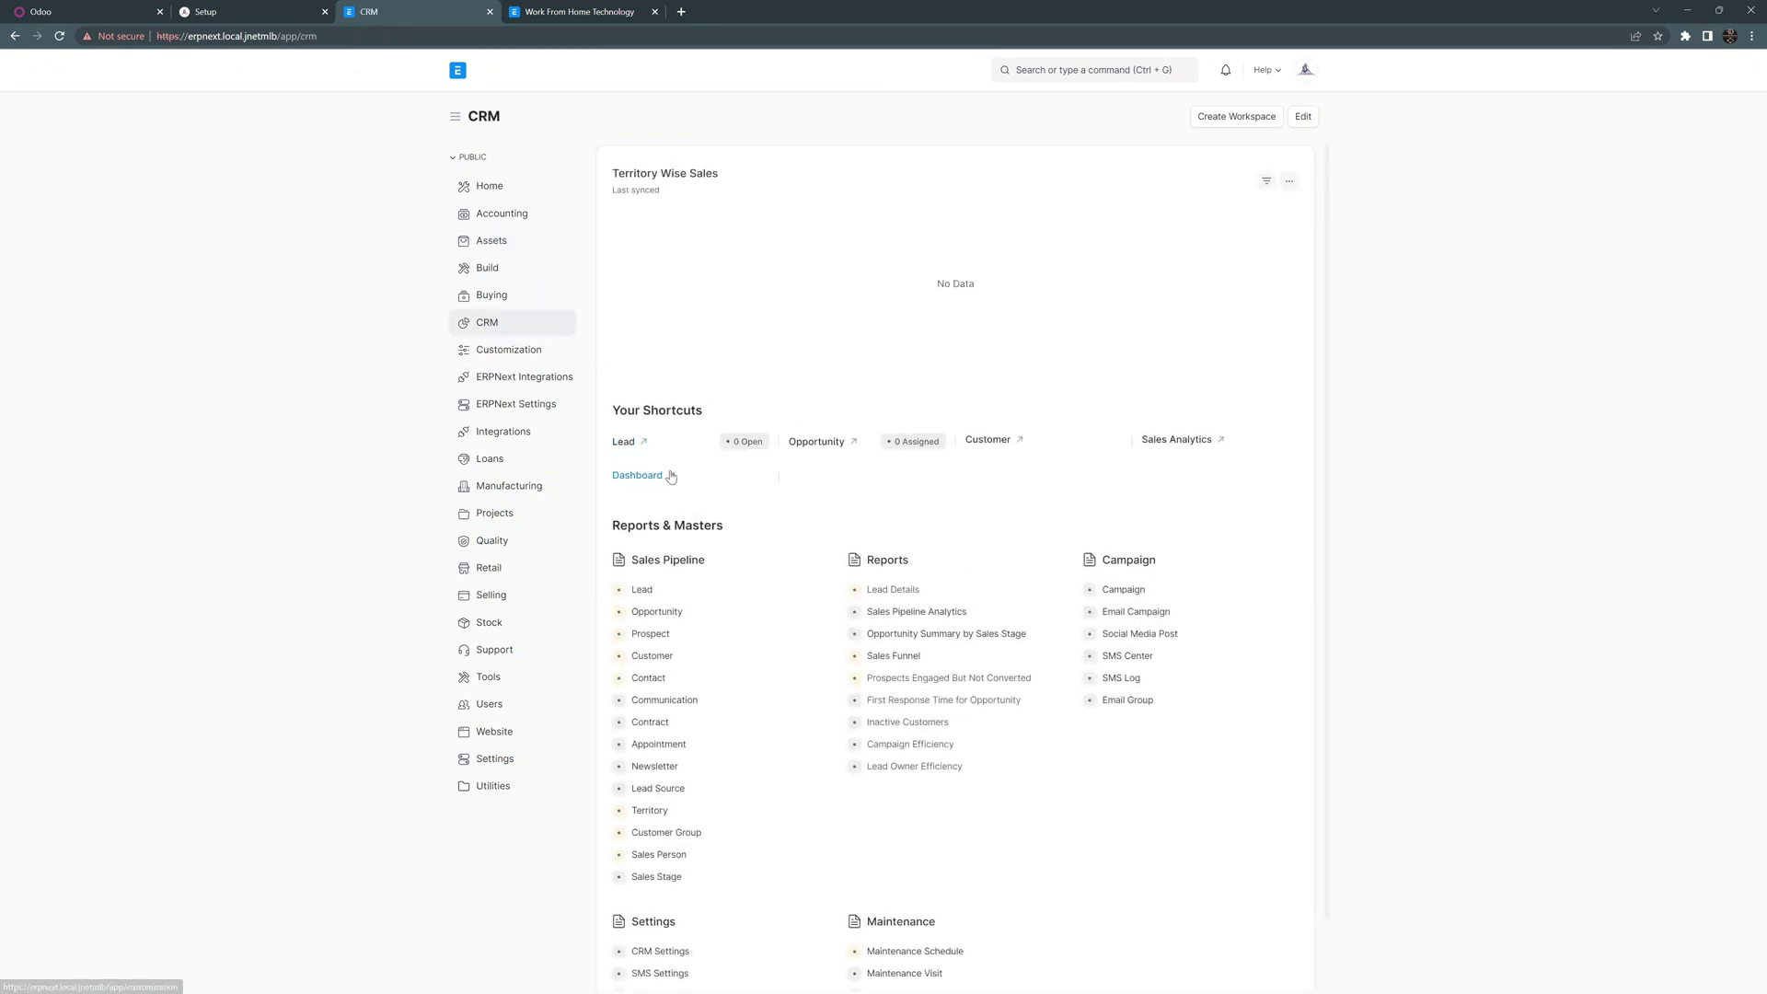
scroll(671, 560, "down", 1)
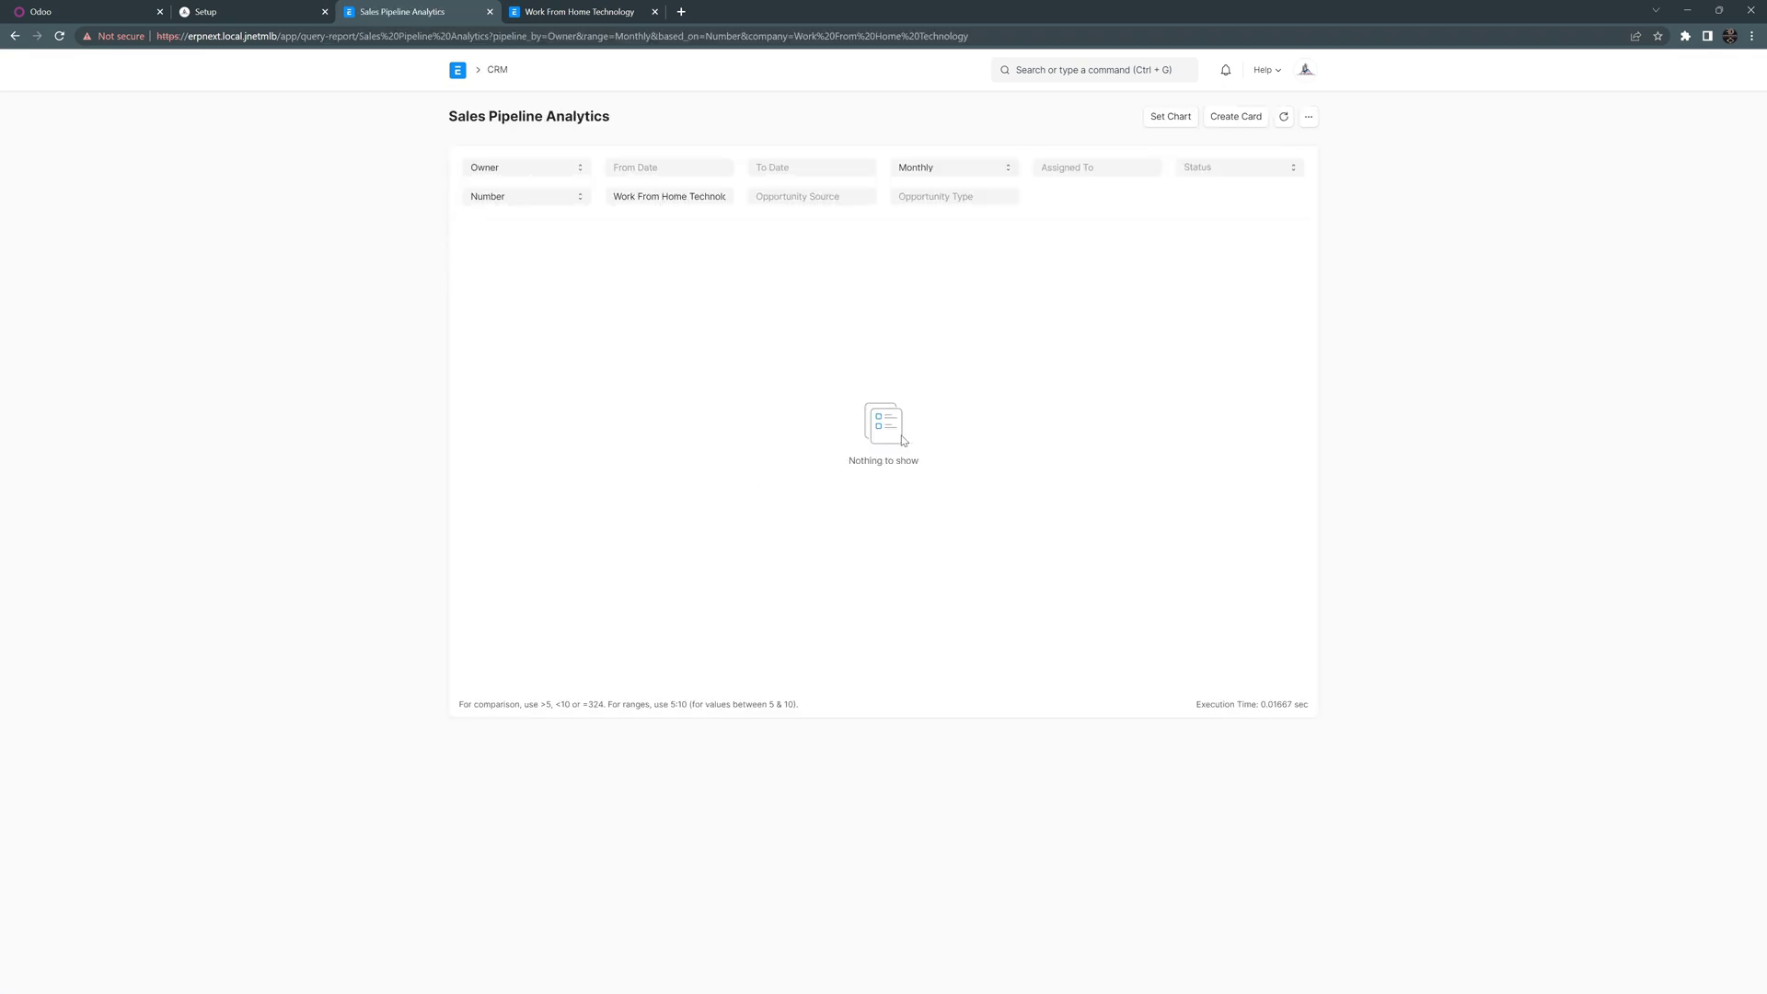
Step: Go back to the ERPNext CRM workspace, then view the Quality and Retail workspaces
left_click(14, 36)
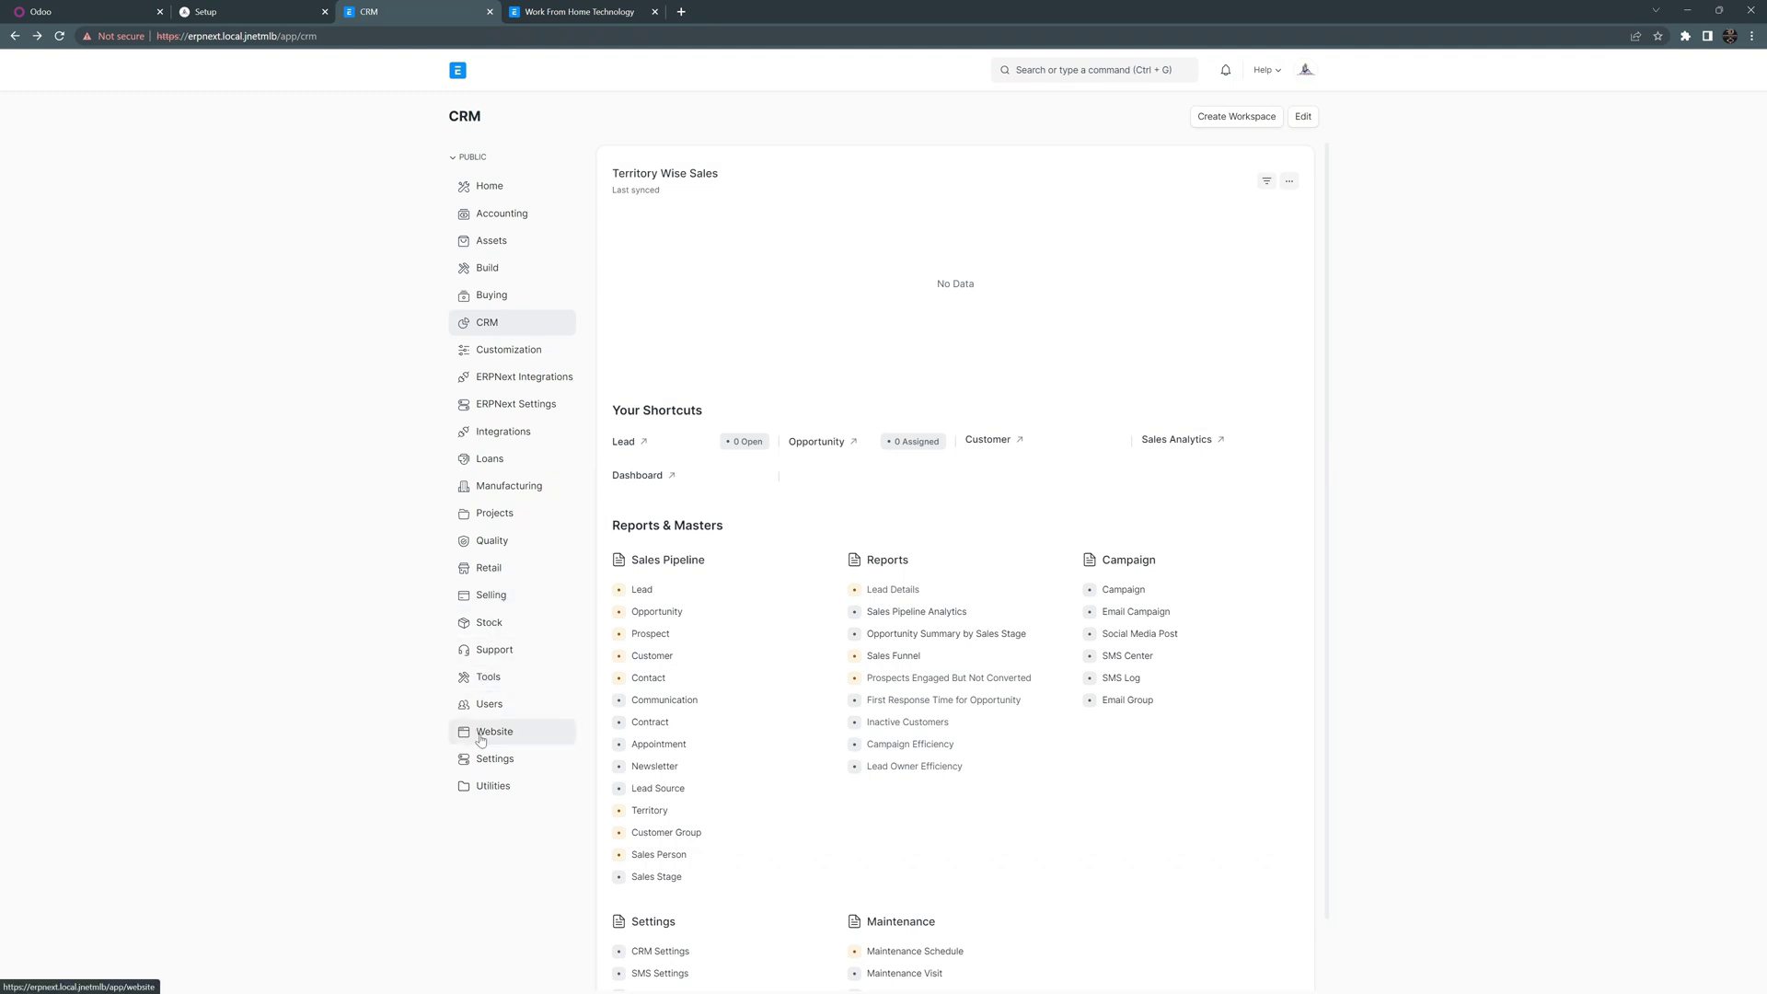
left_click(485, 550)
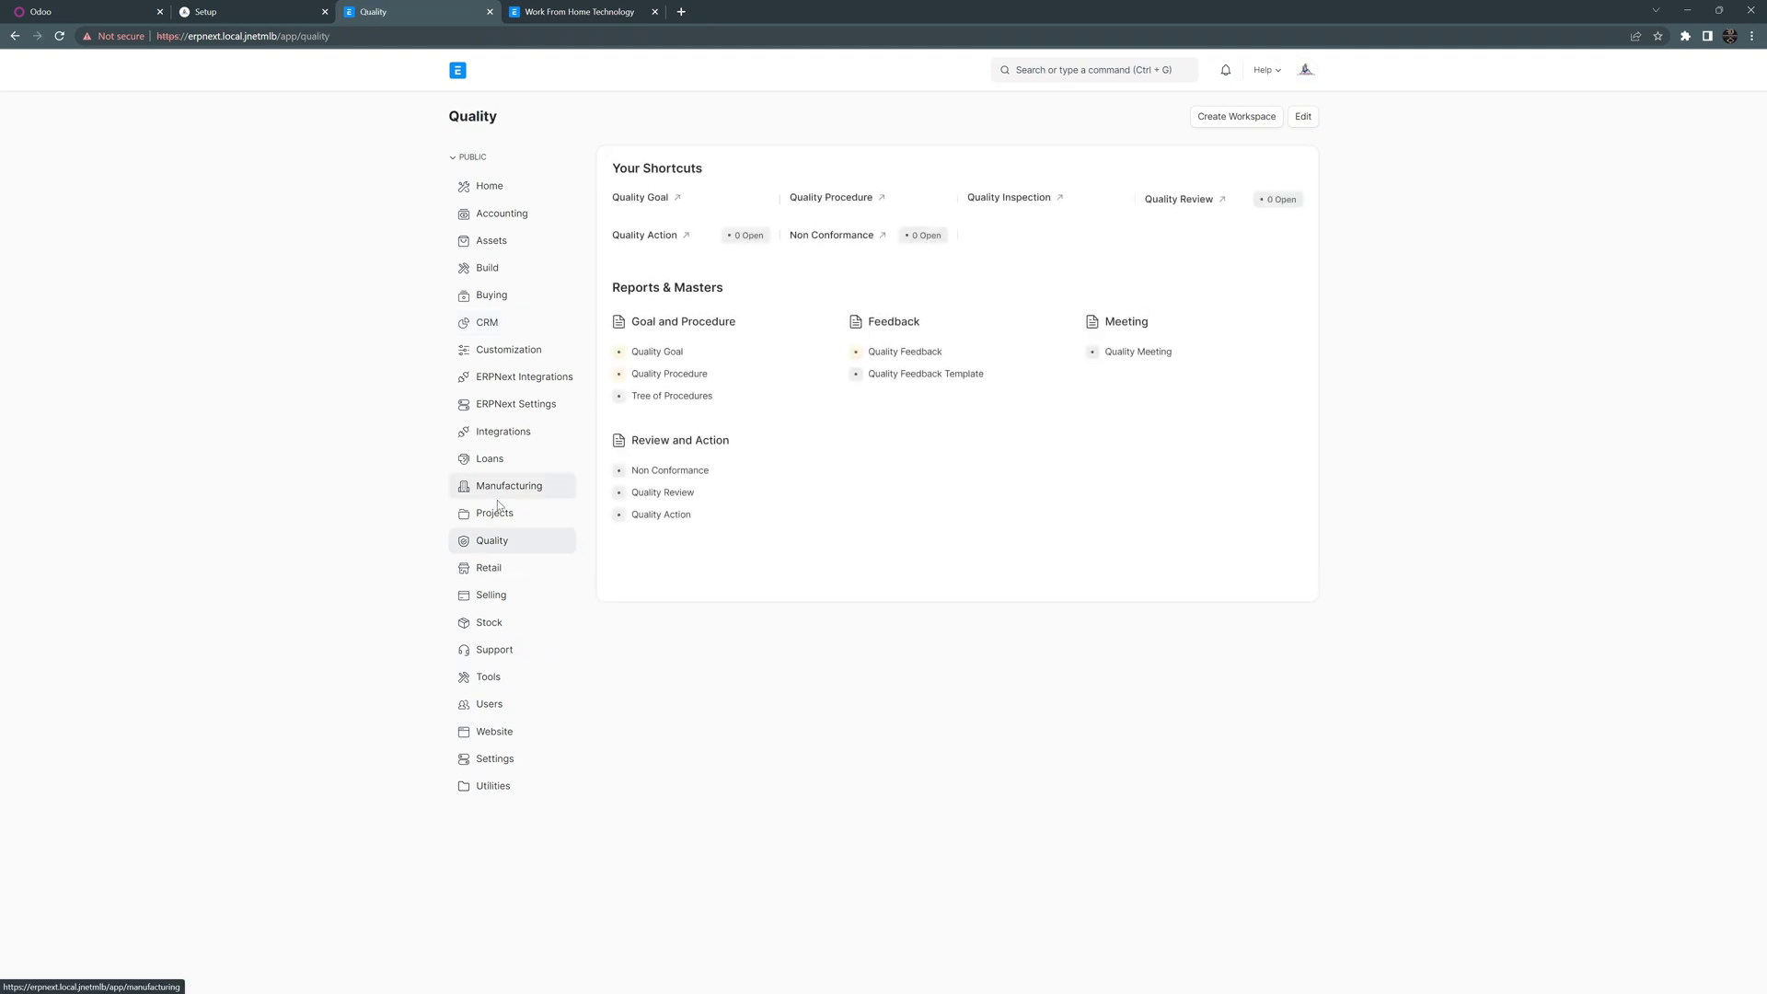
left_click(497, 572)
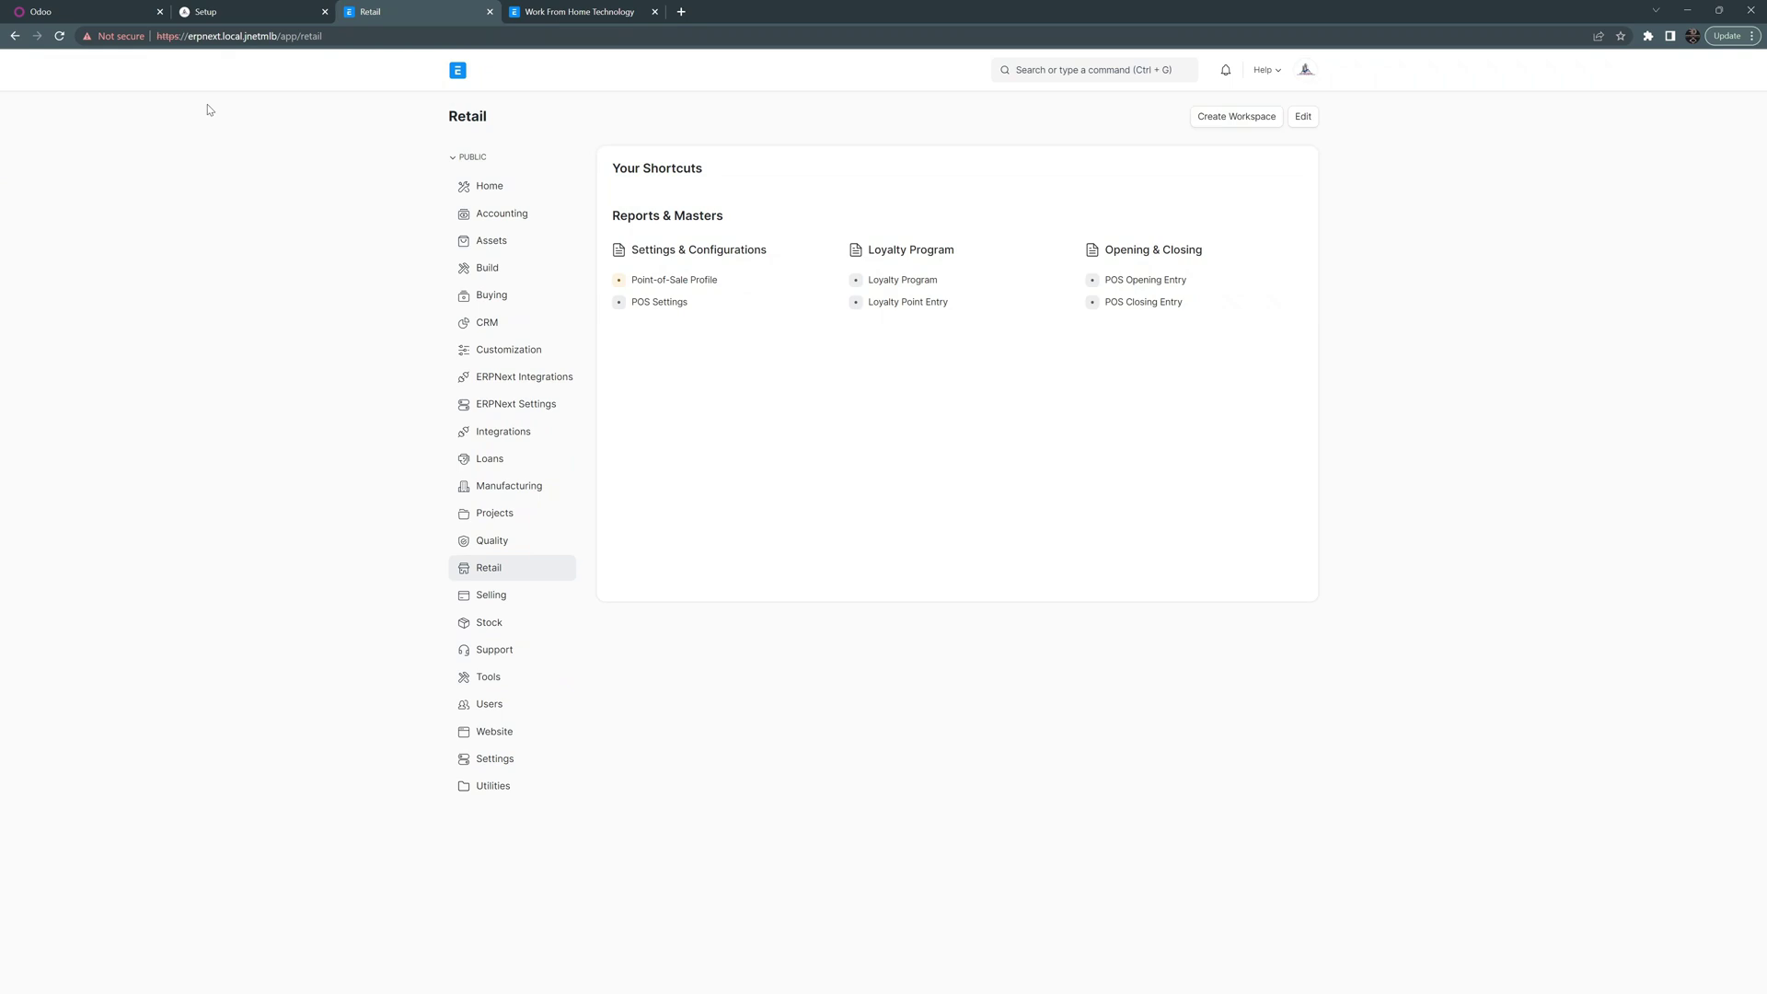
Step: Switch to Odoo and strip the page path from the URL to load the website's home page
left_click(96, 12)
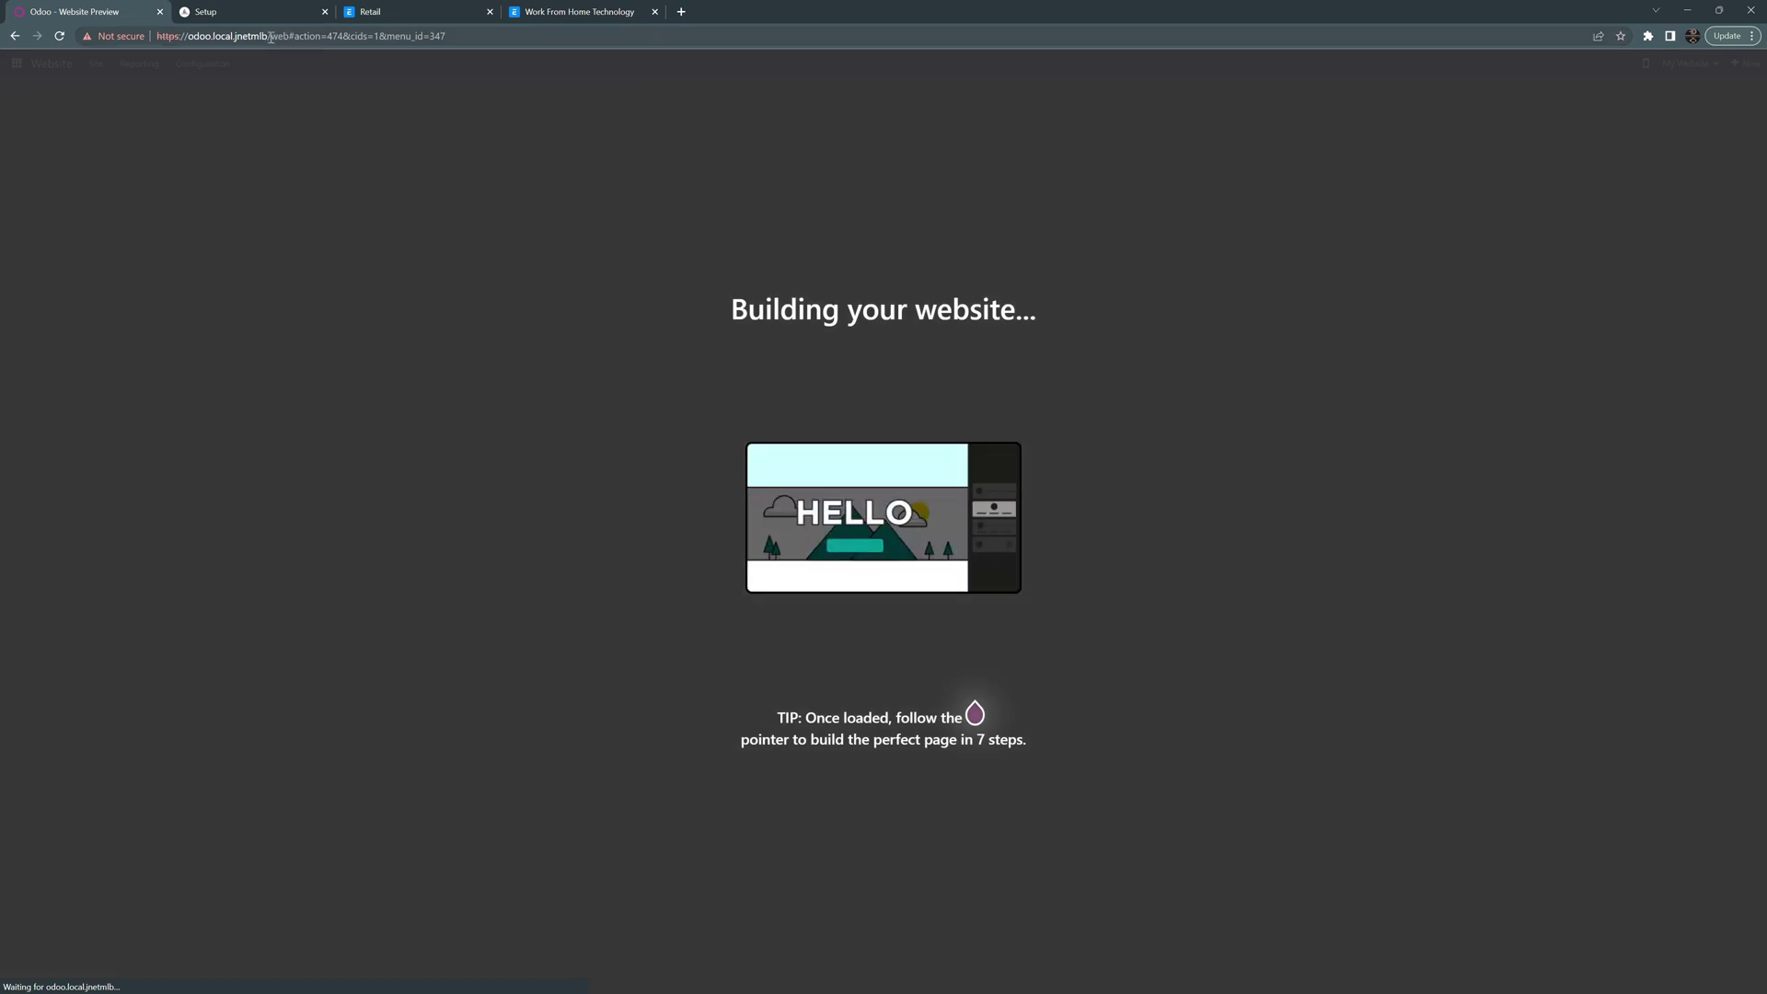
left_click_drag(272, 37, 746, 38)
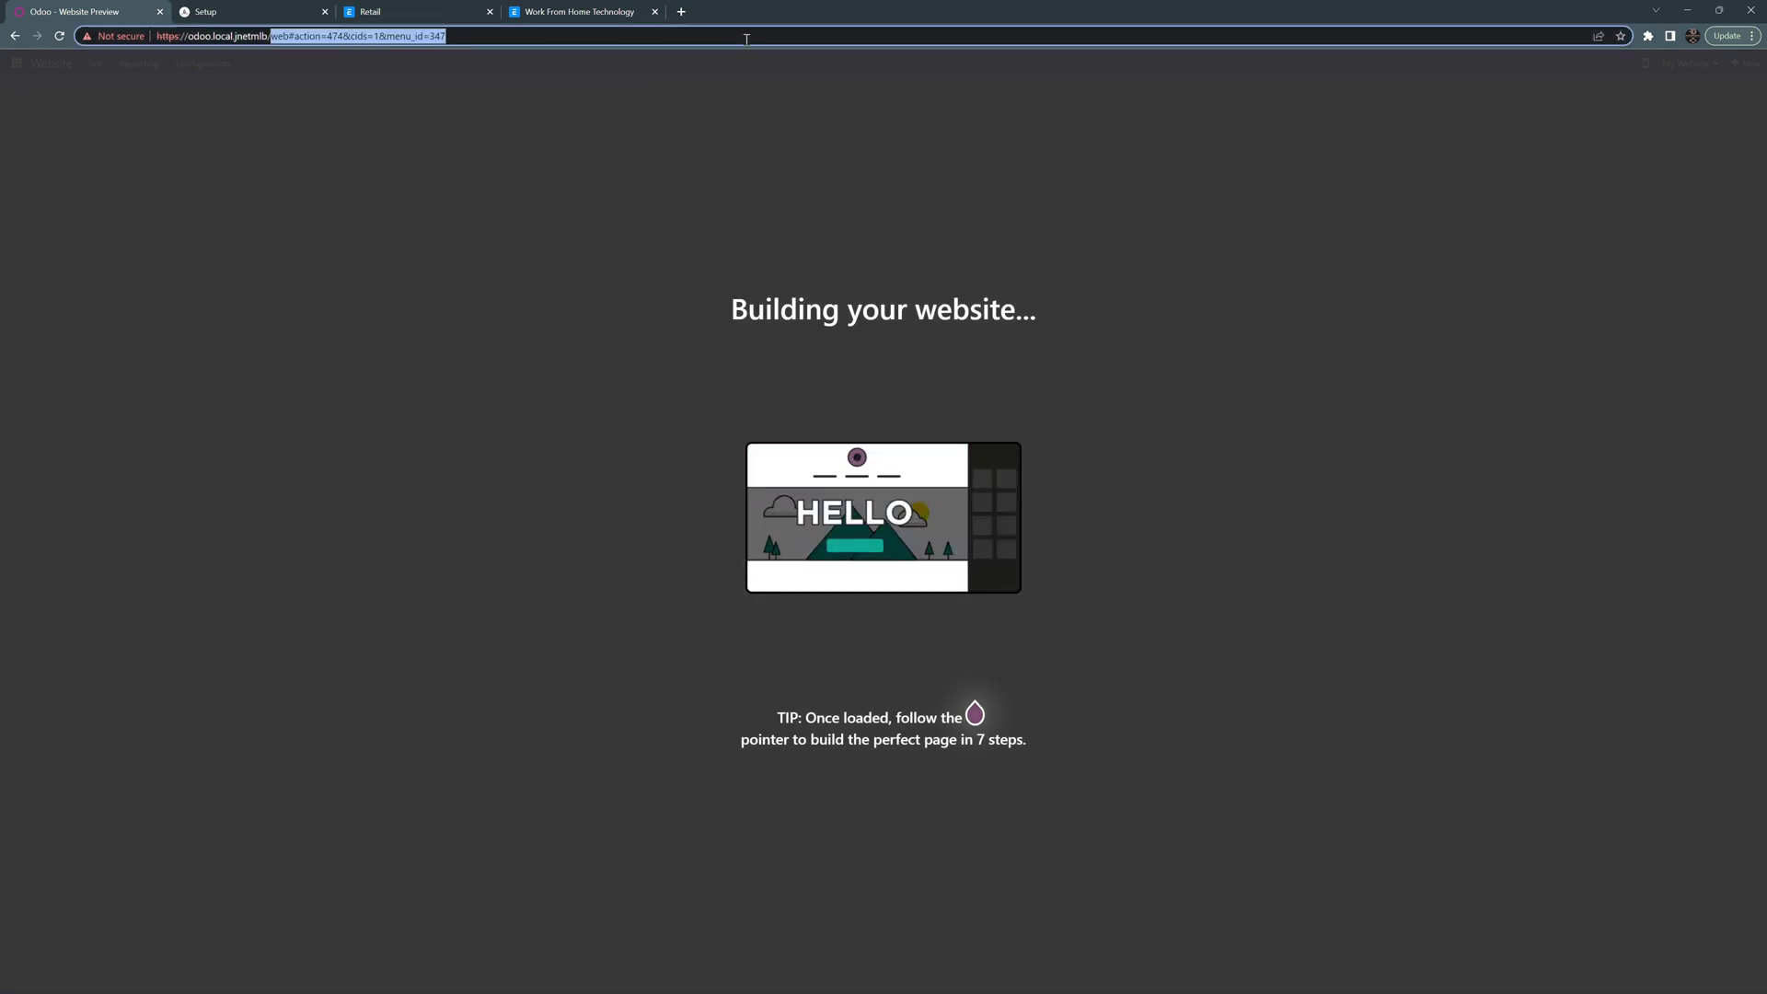
key("BackSpace")
key("BackSpace")
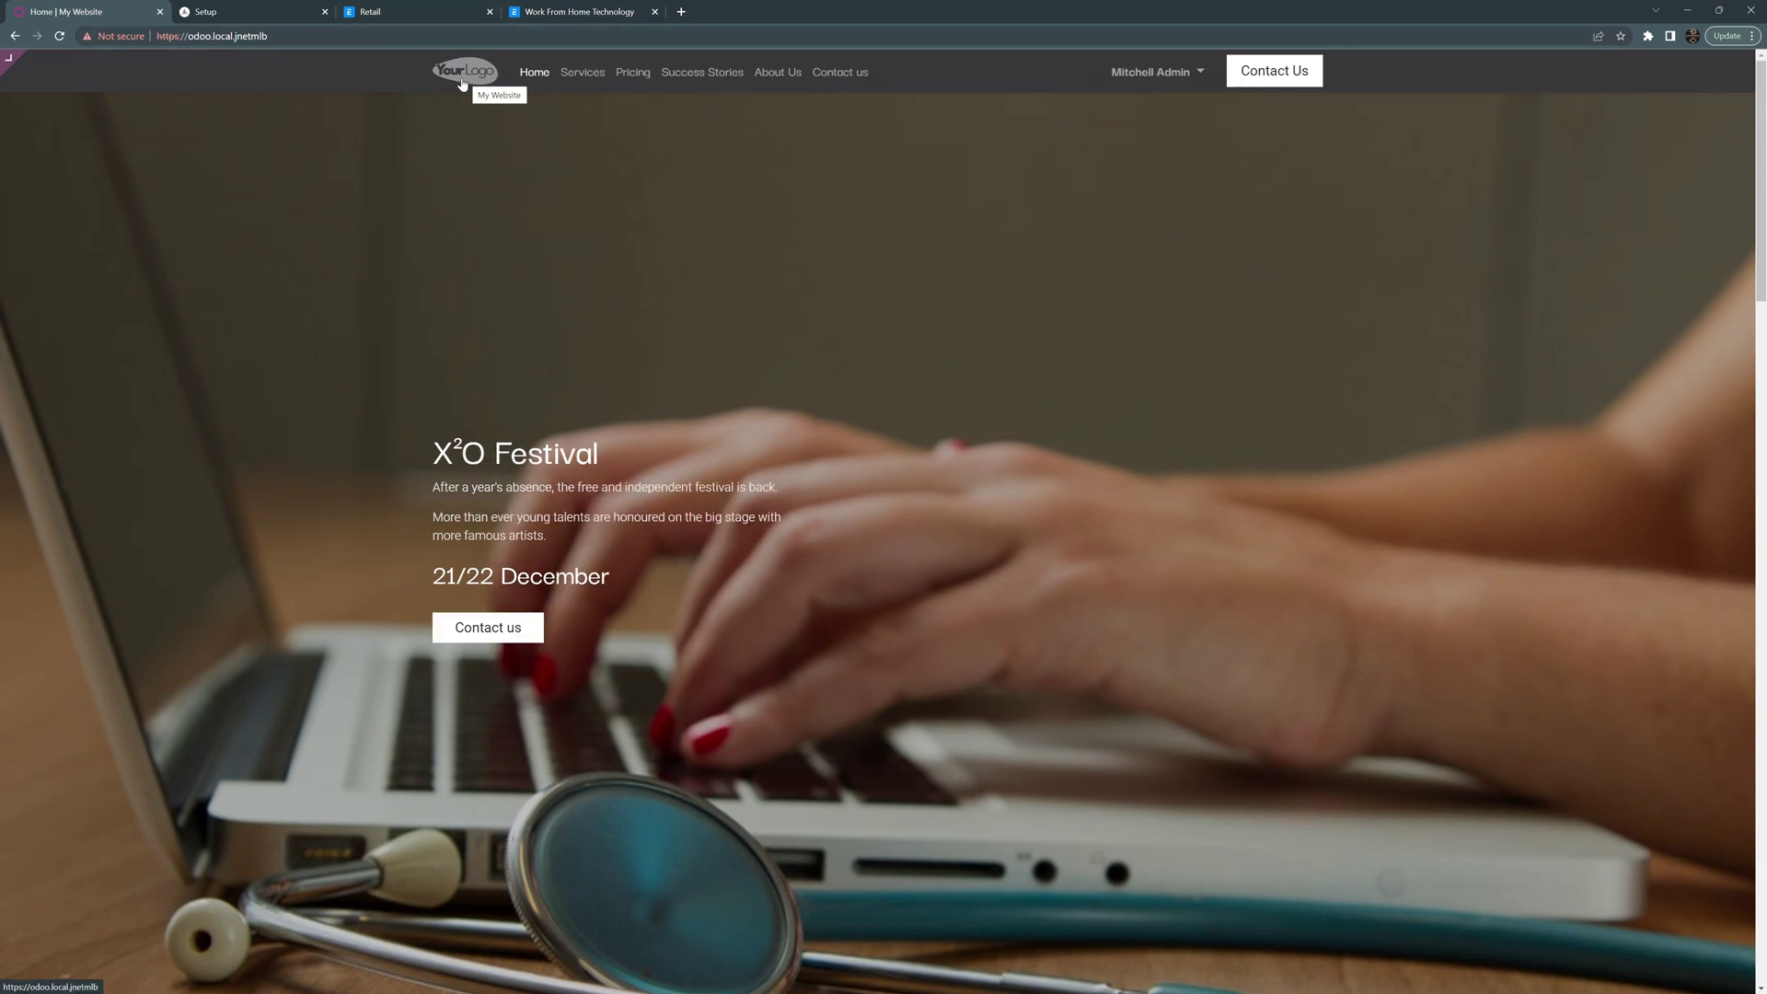
Step: Scroll down and back up through the home page, then open the Services page
scroll(671, 280, "down", 4)
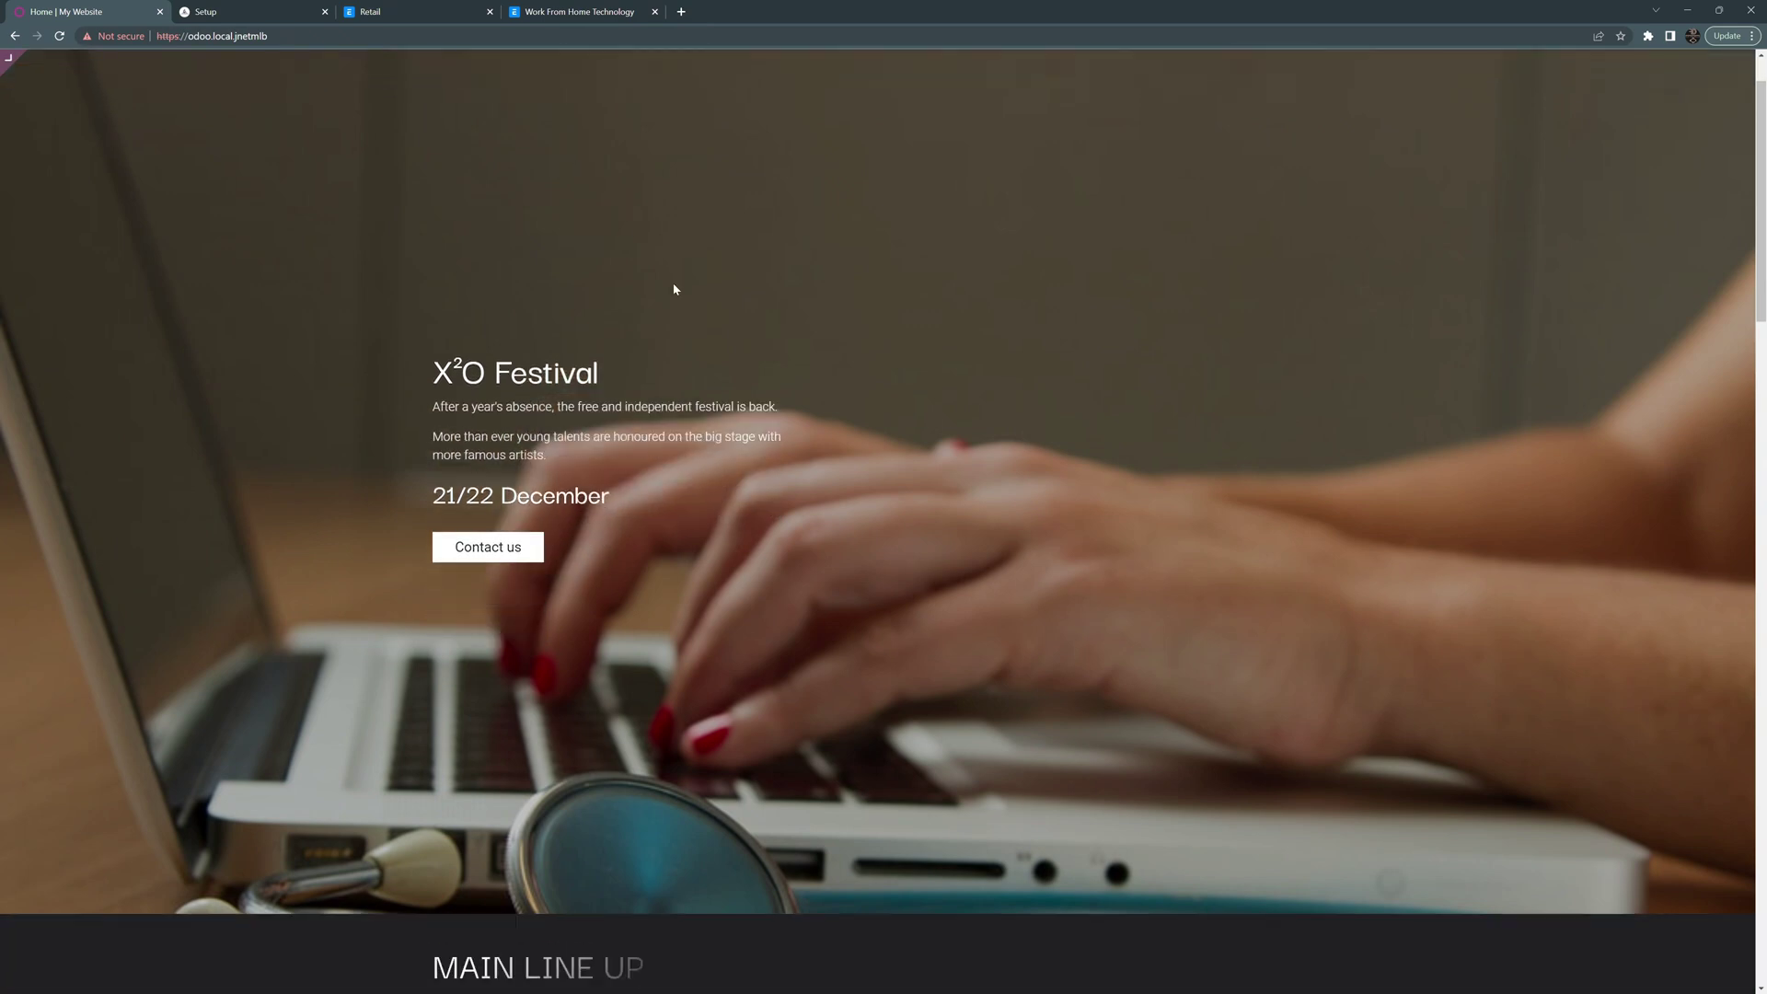
scroll(673, 288, "down", 9)
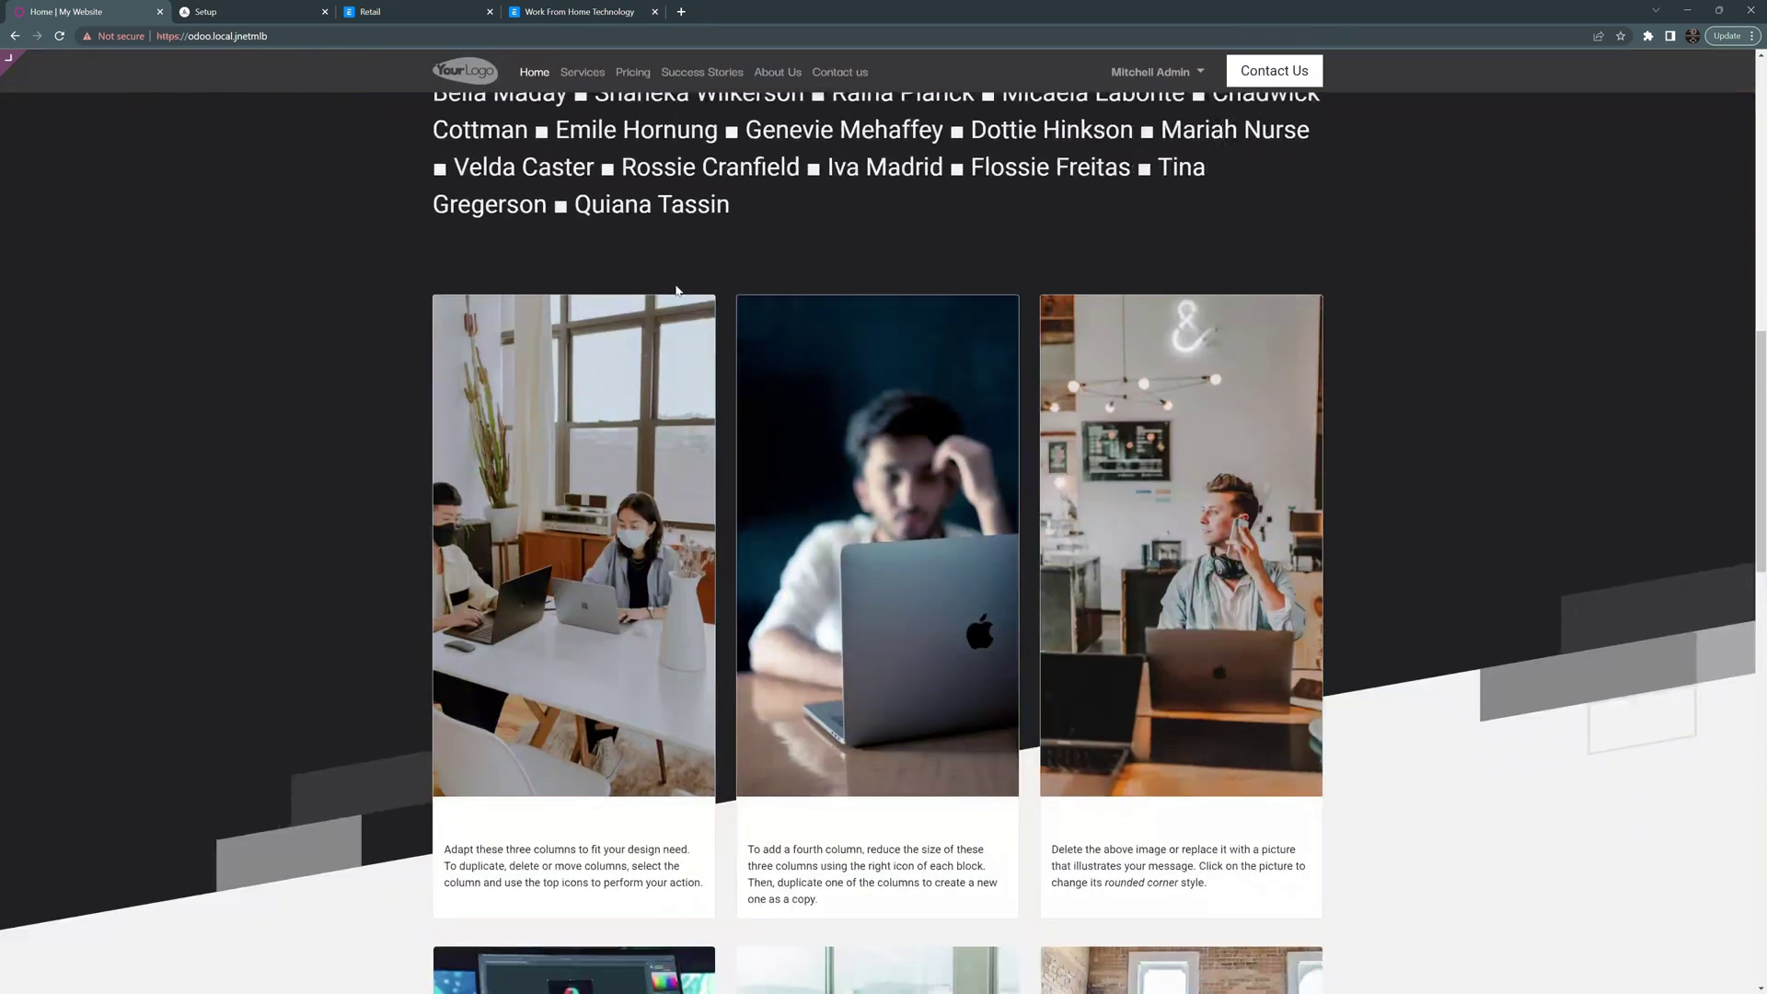
scroll(676, 290, "down", 8)
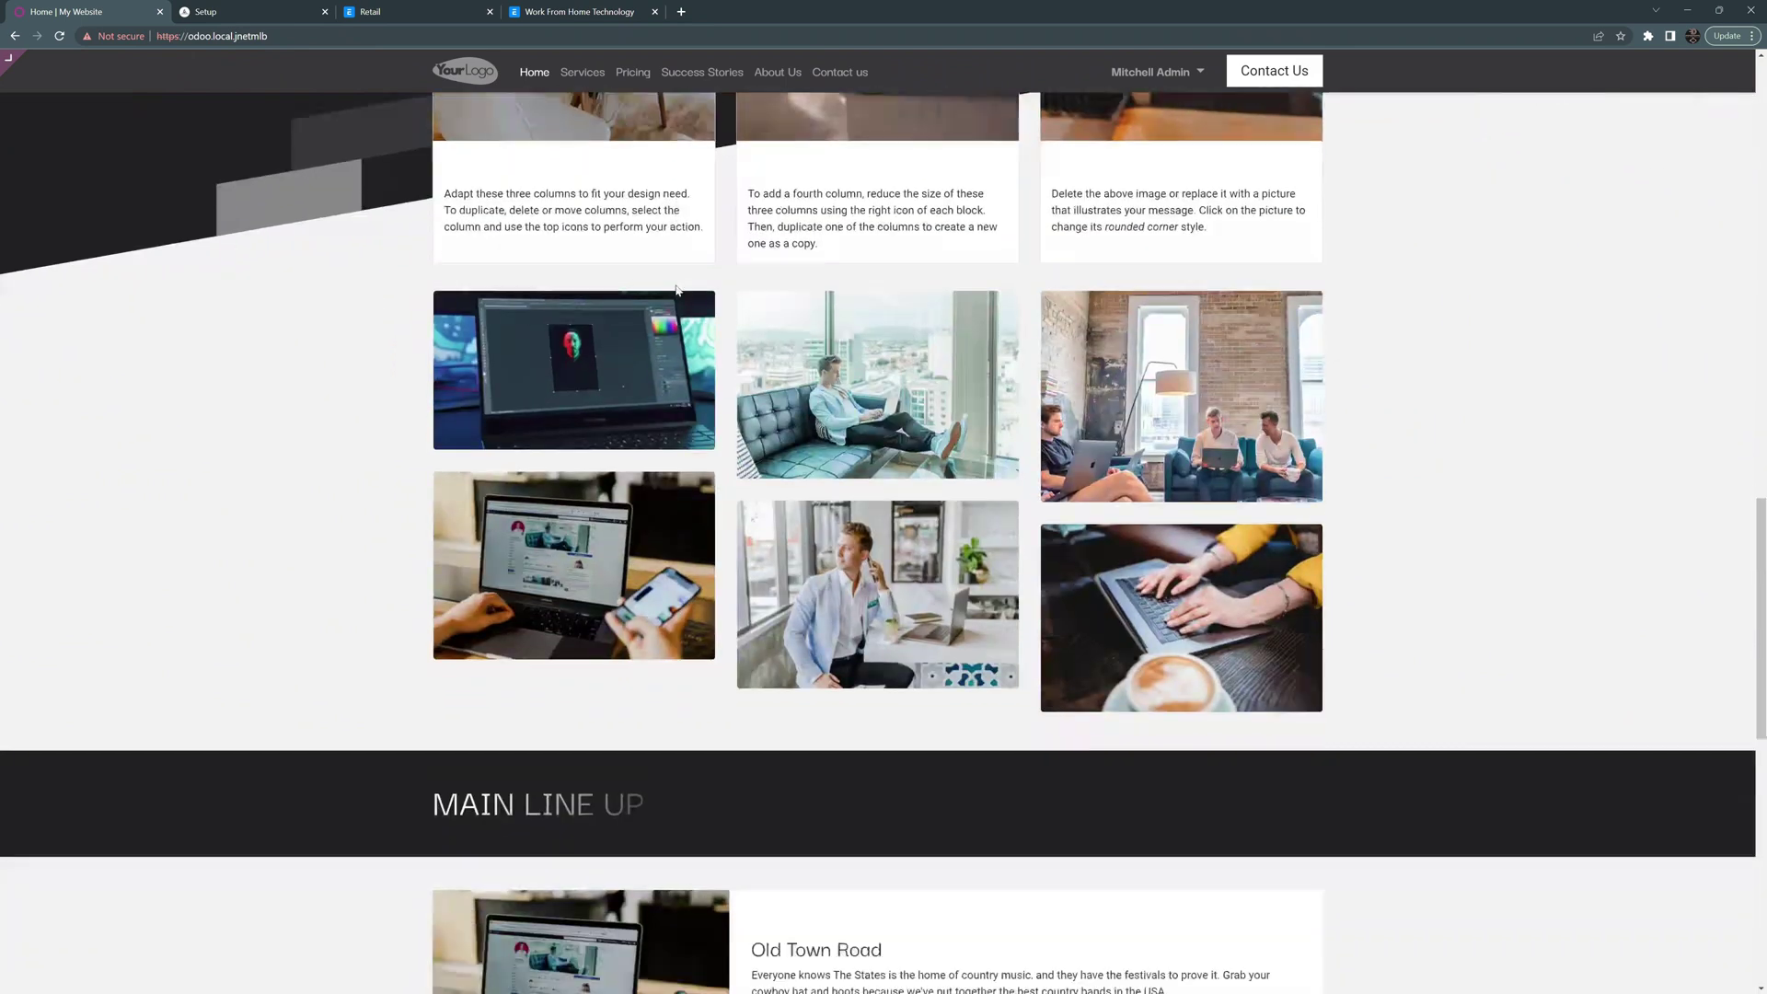
scroll(677, 290, "down", 10)
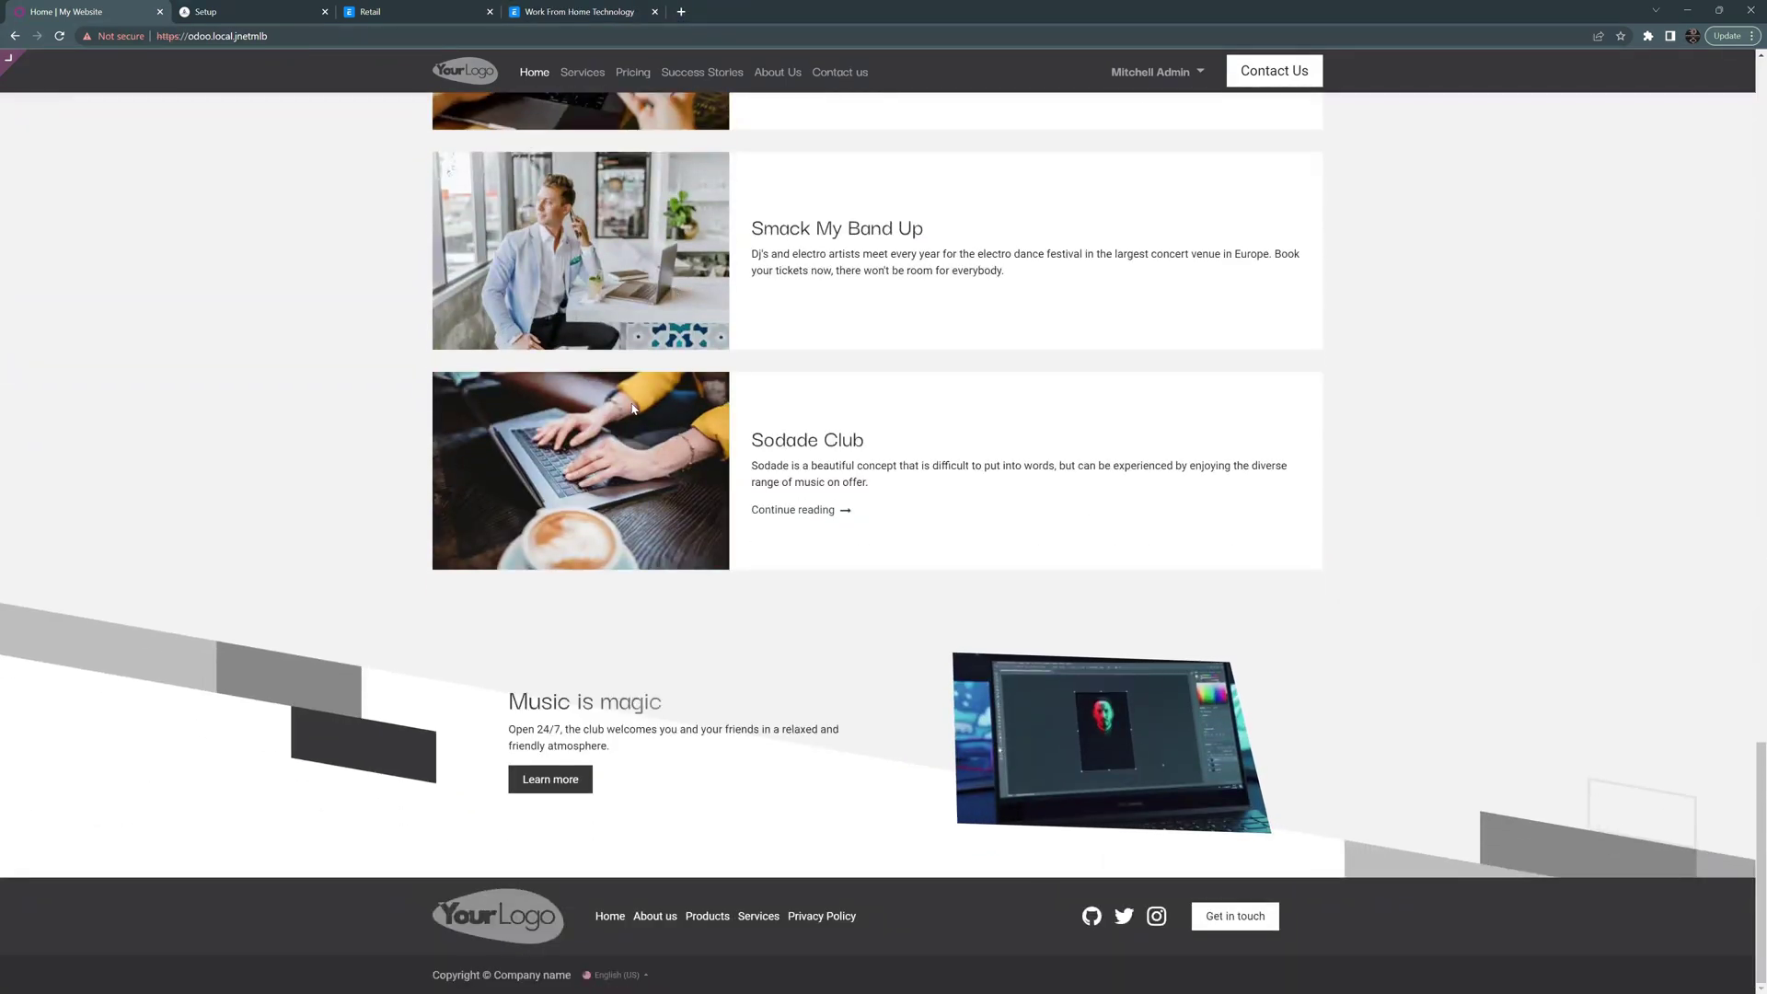
scroll(631, 401, "up", 6)
scroll(631, 400, "up", 20)
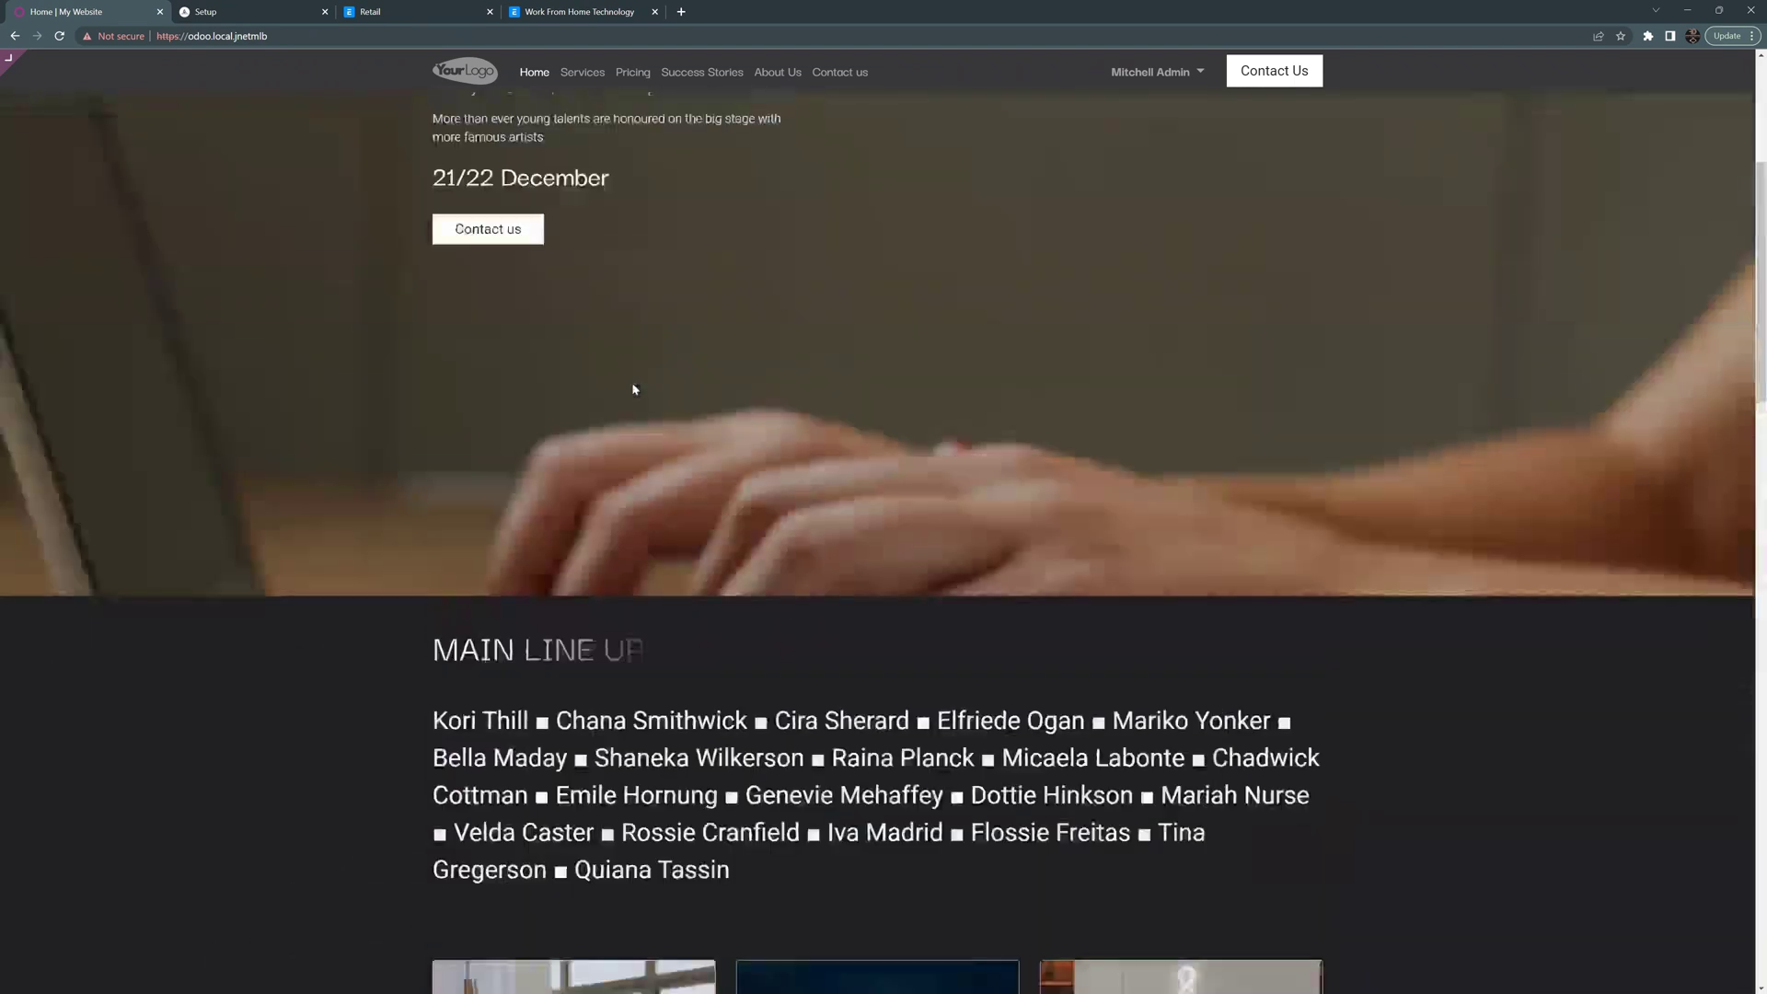
scroll(632, 382, "up", 1)
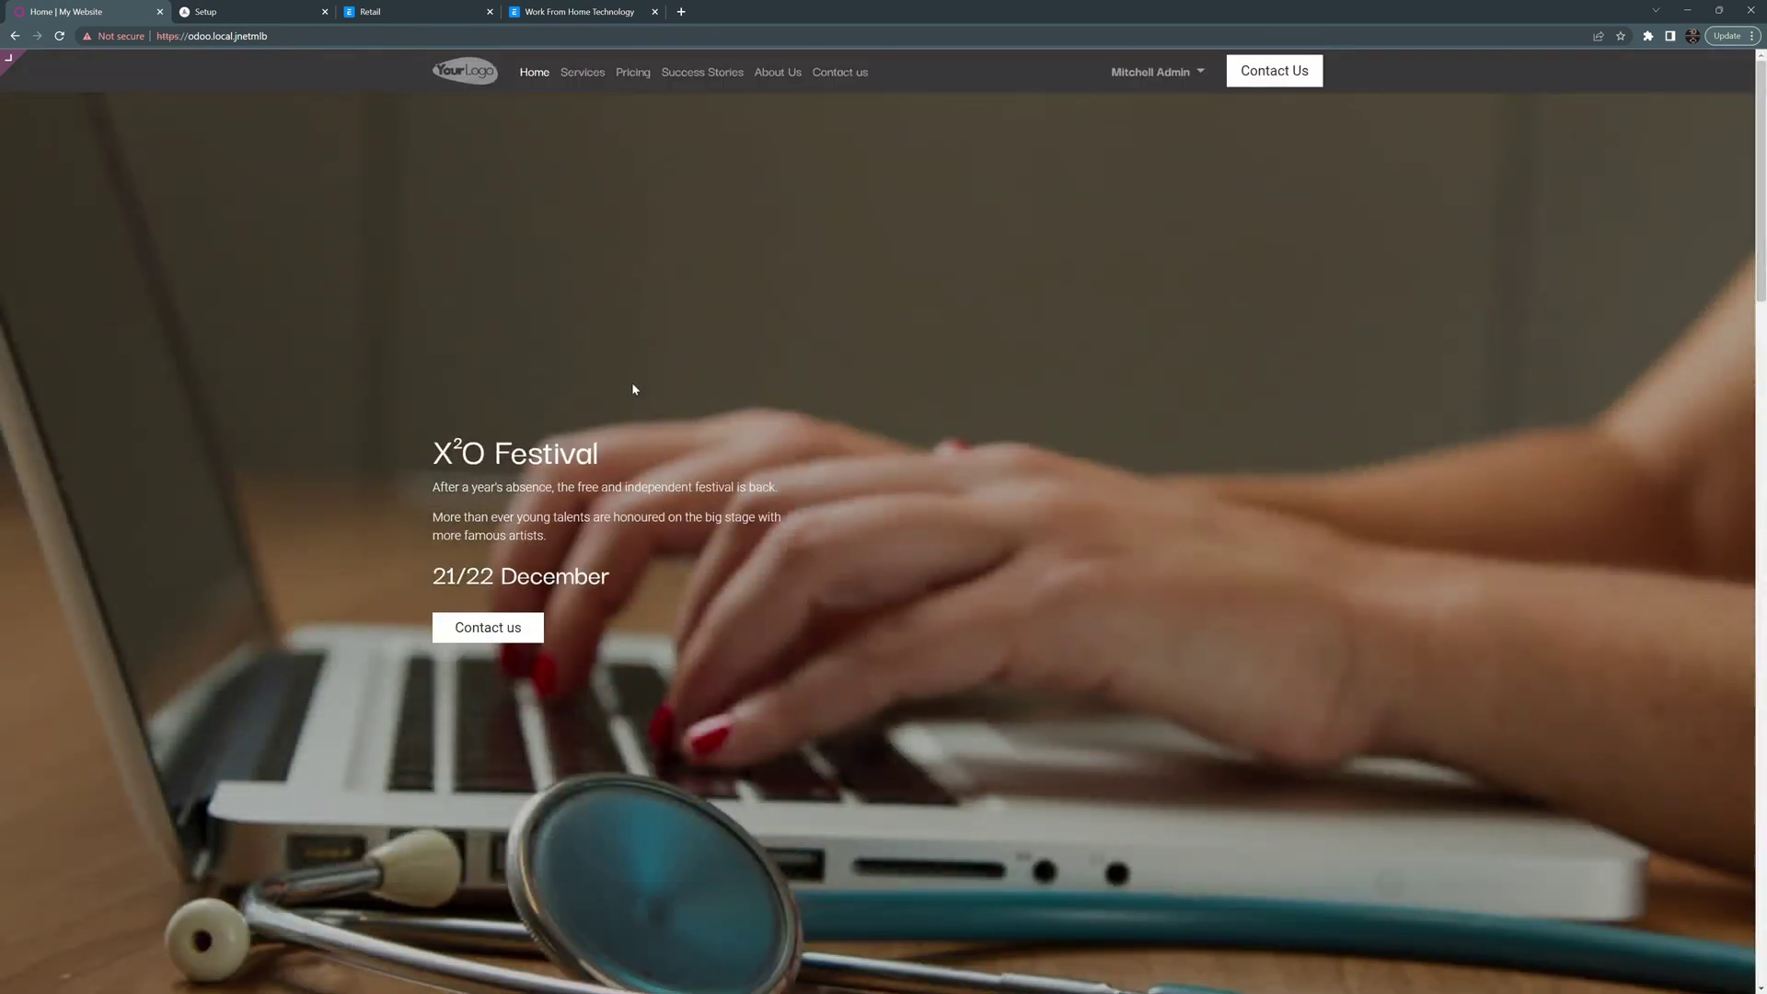
left_click(582, 73)
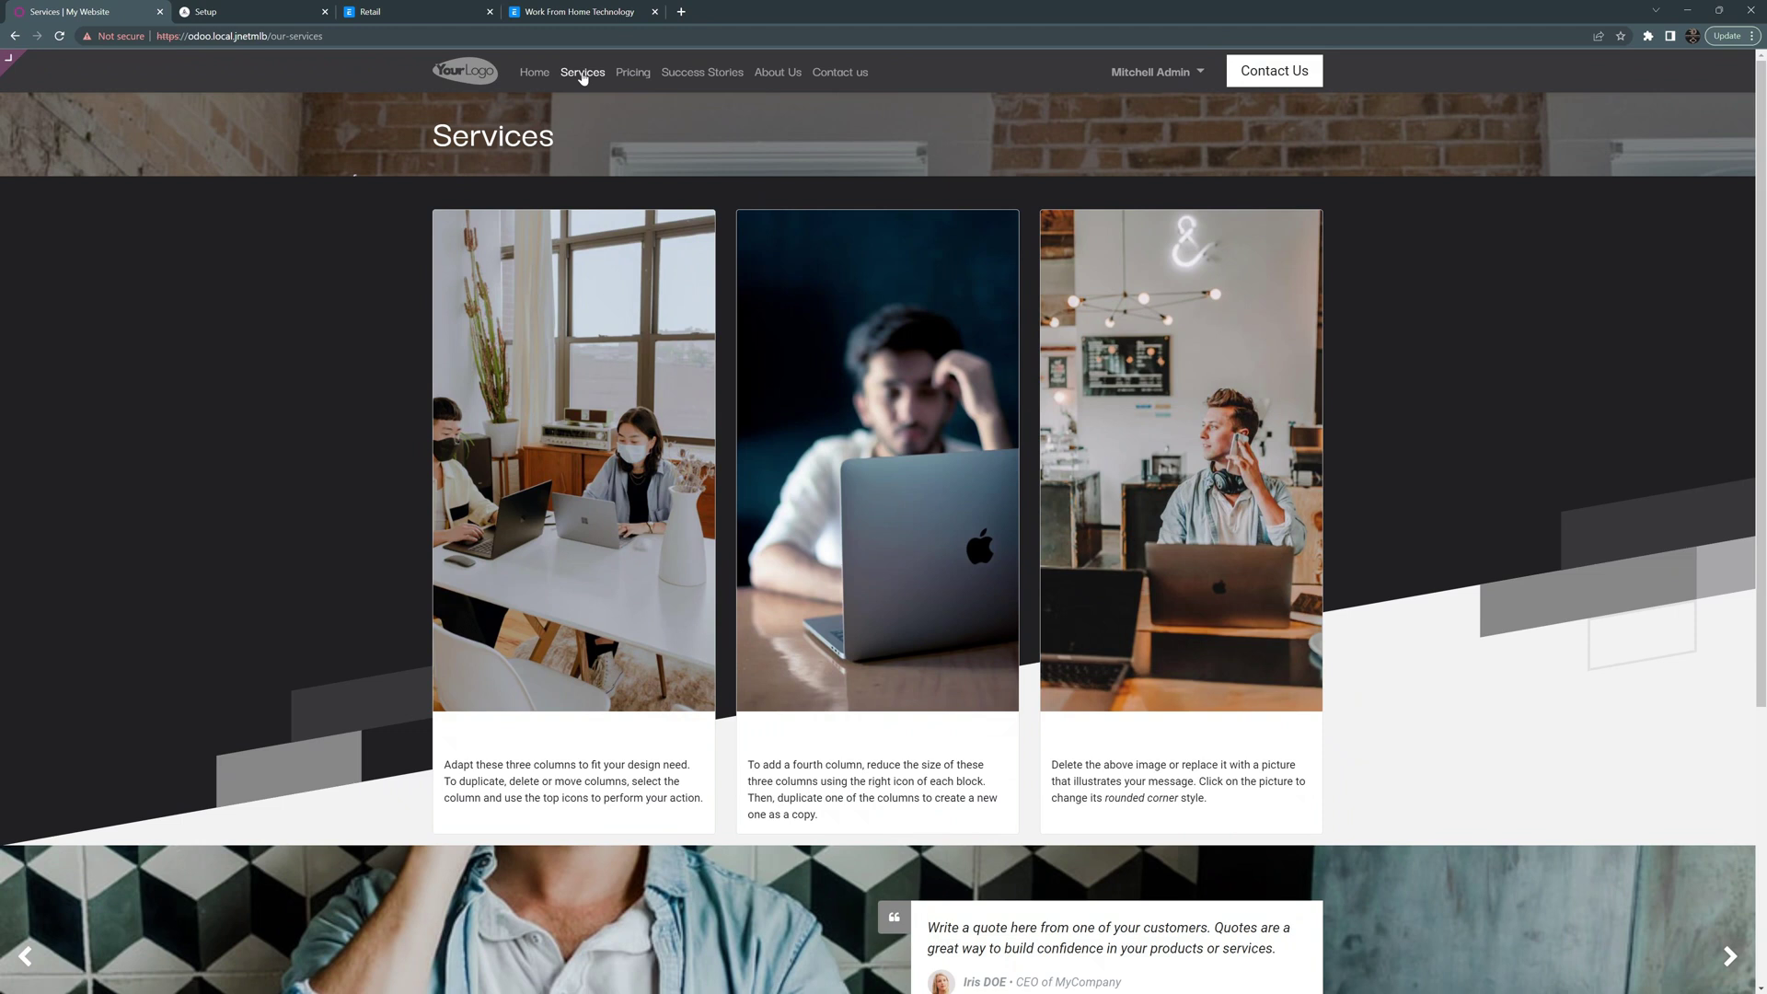
left_click(14, 63)
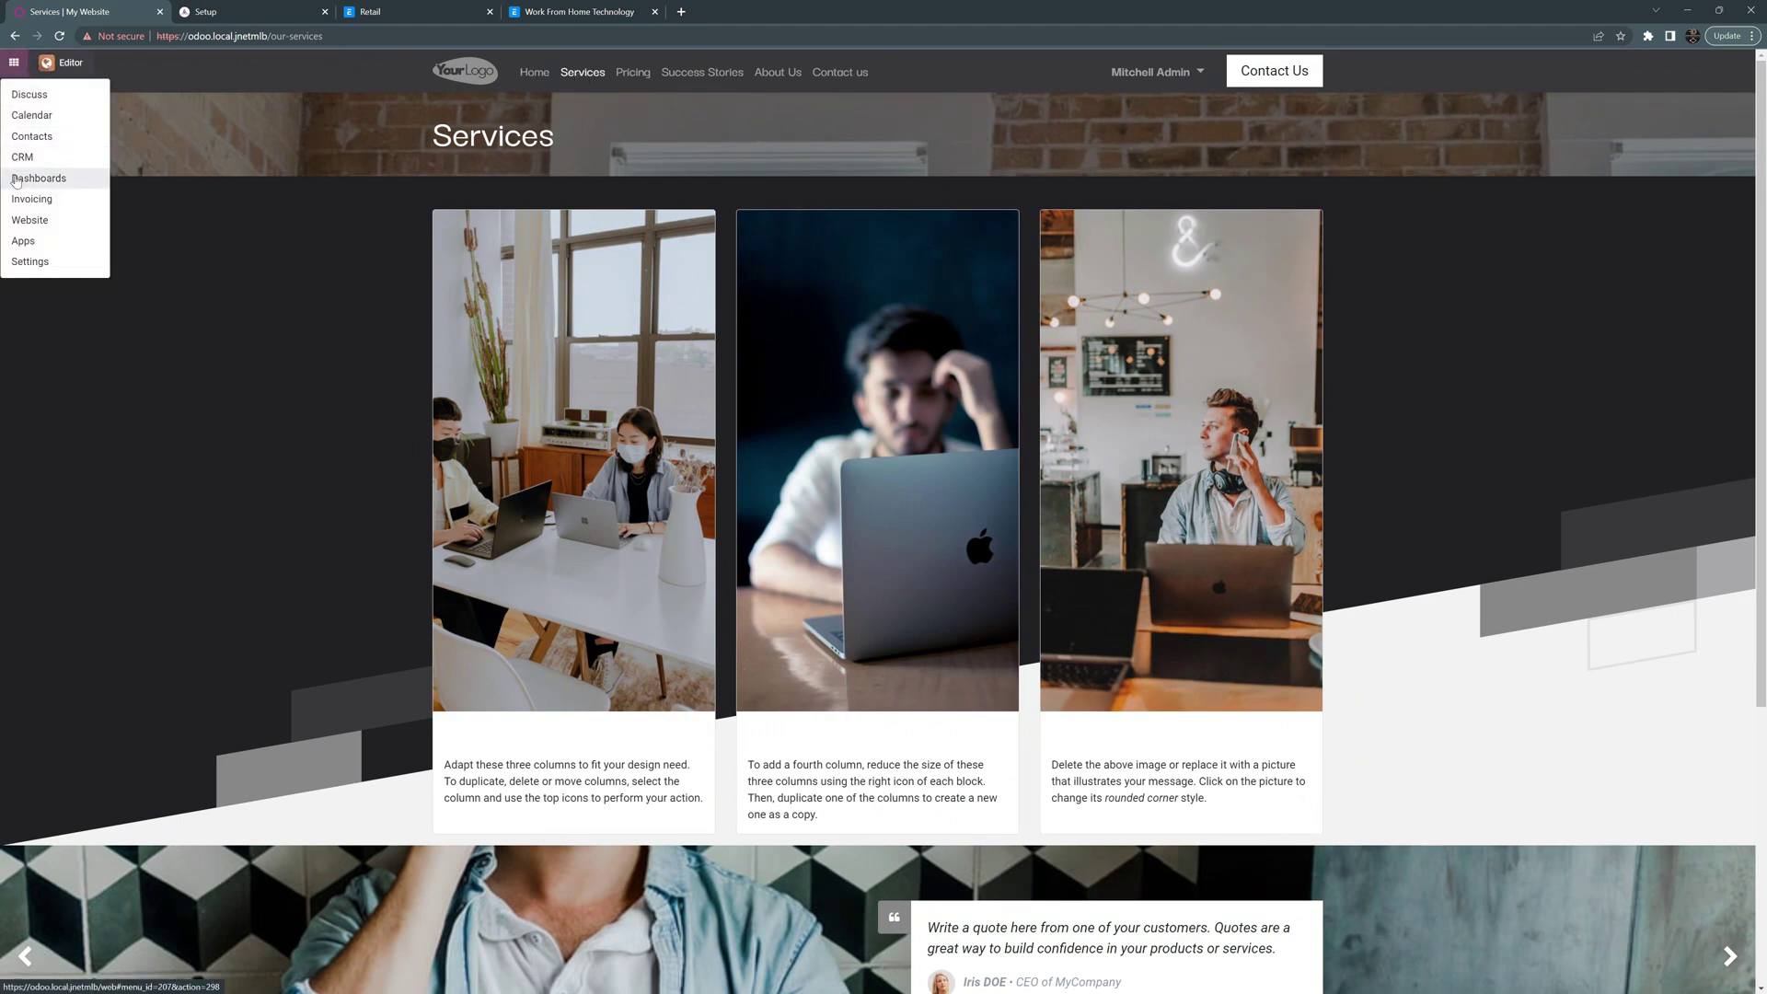
Step: Install the eLearning app from the Website category of Odoo Apps
left_click(34, 244)
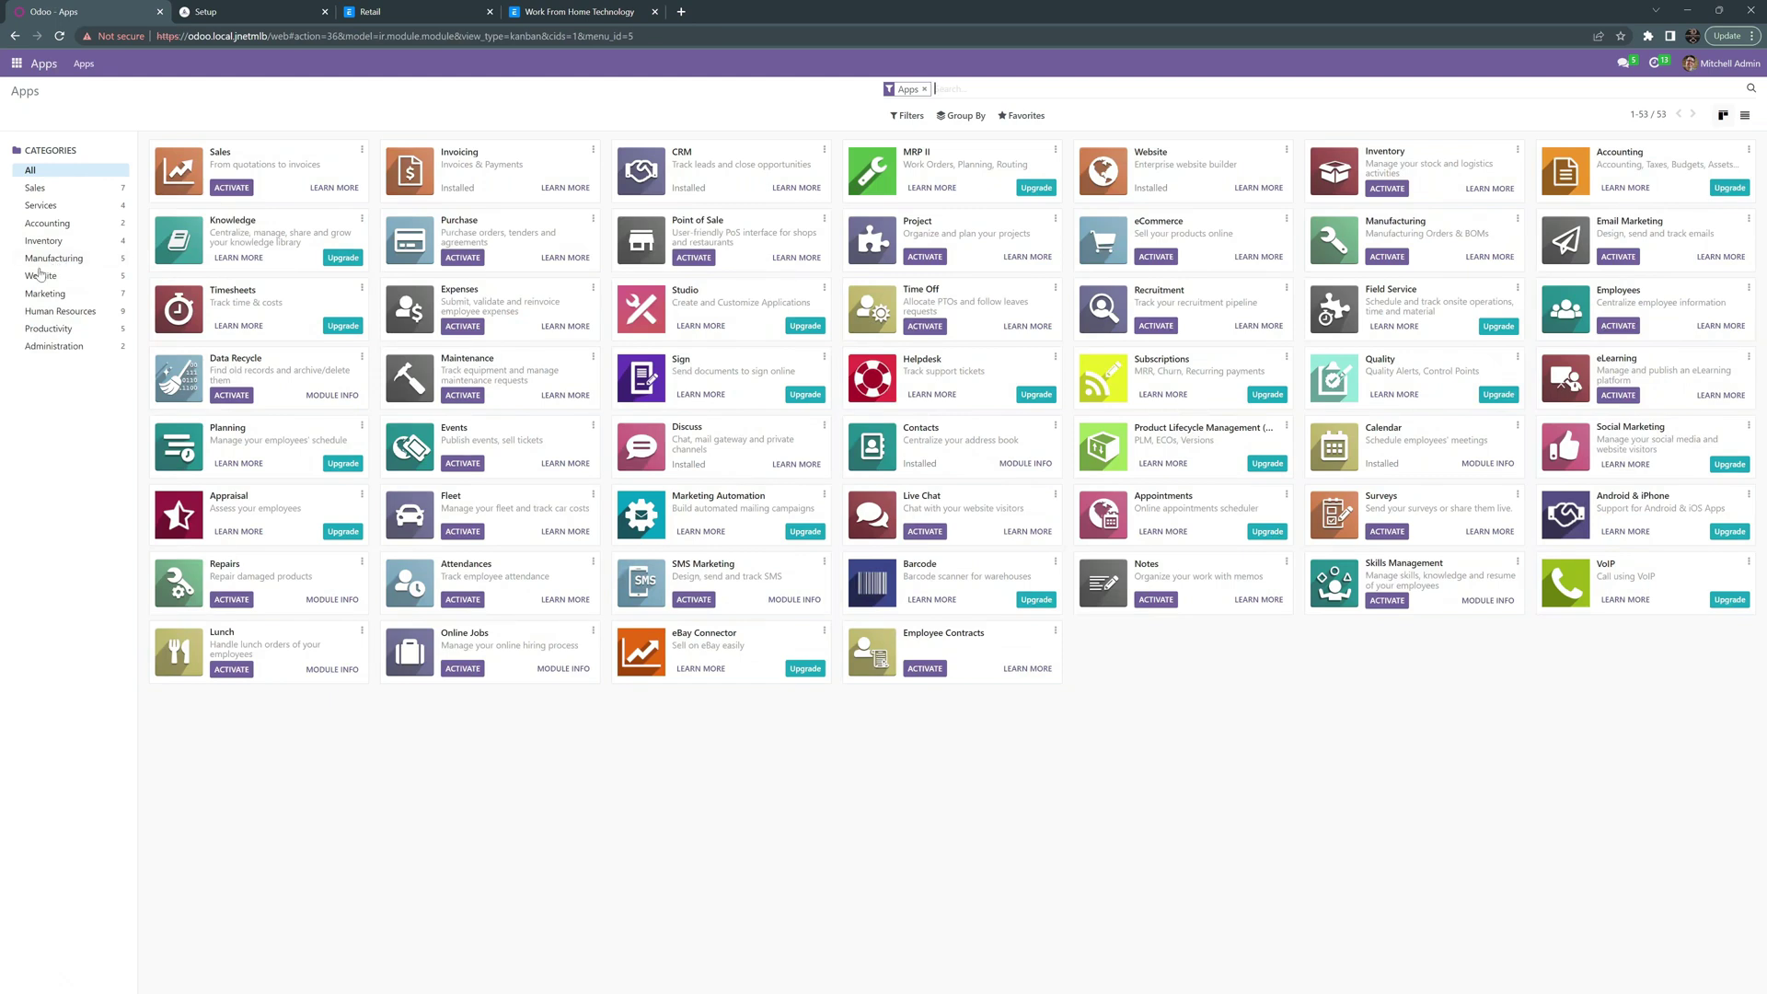
left_click(39, 275)
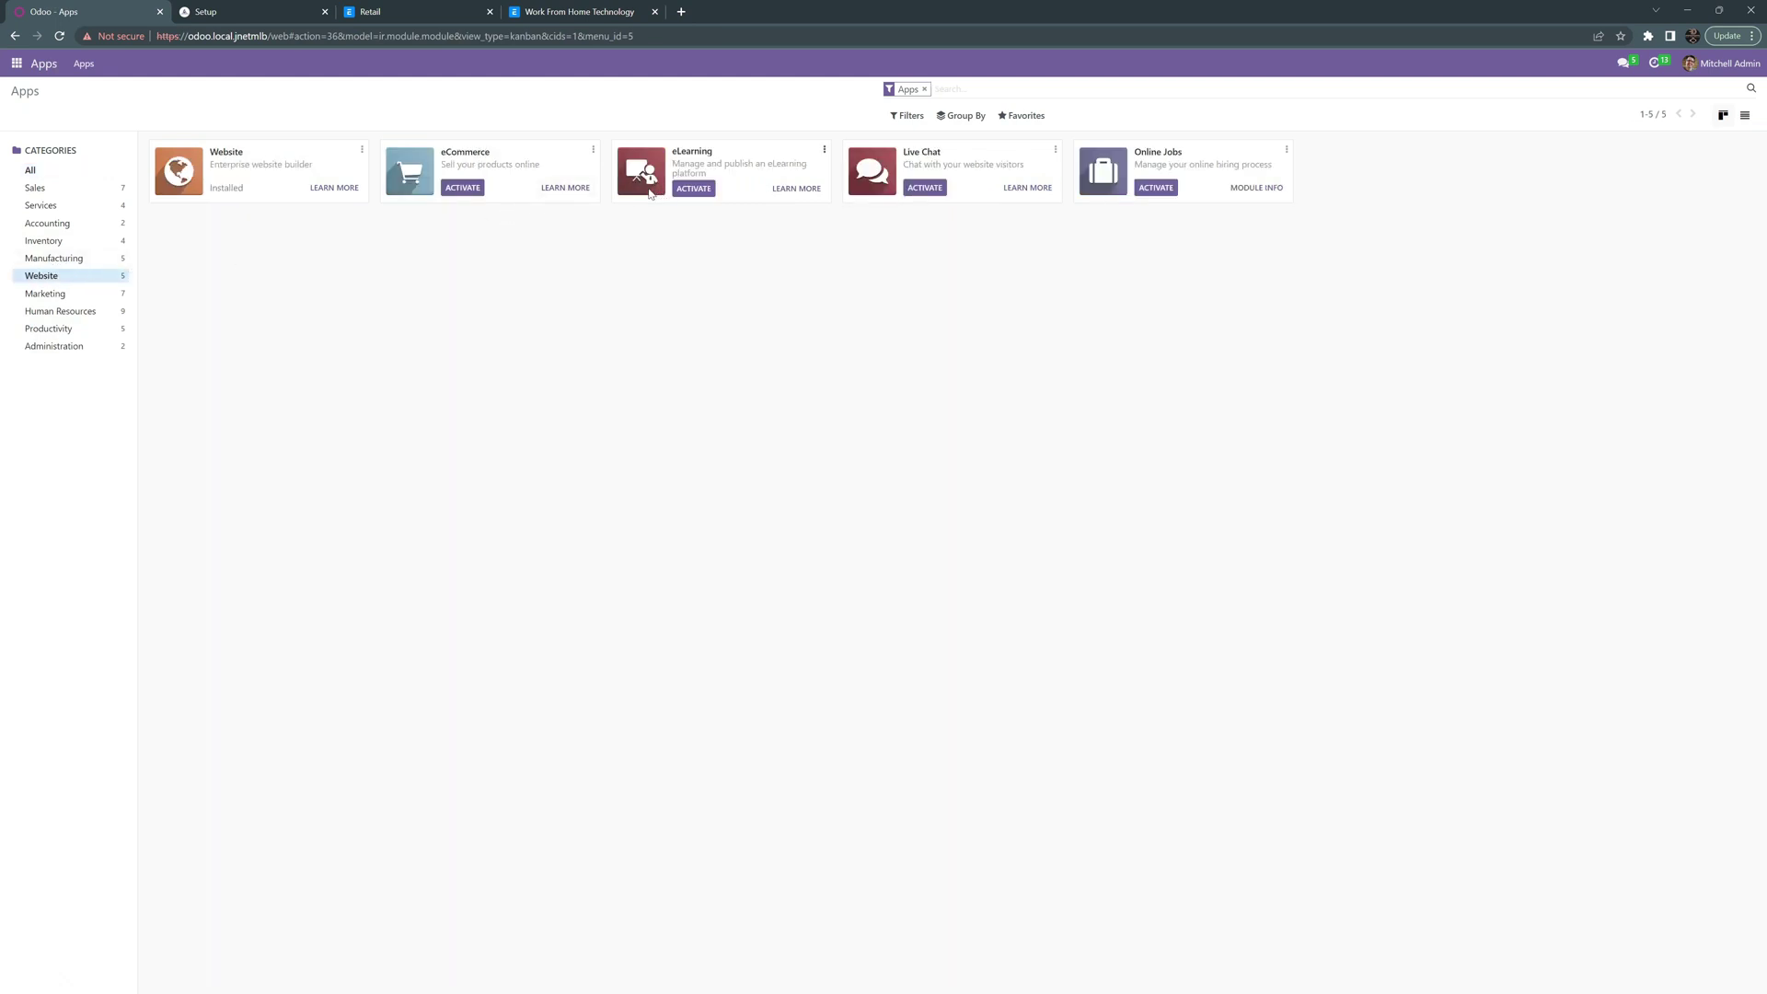
left_click(698, 193)
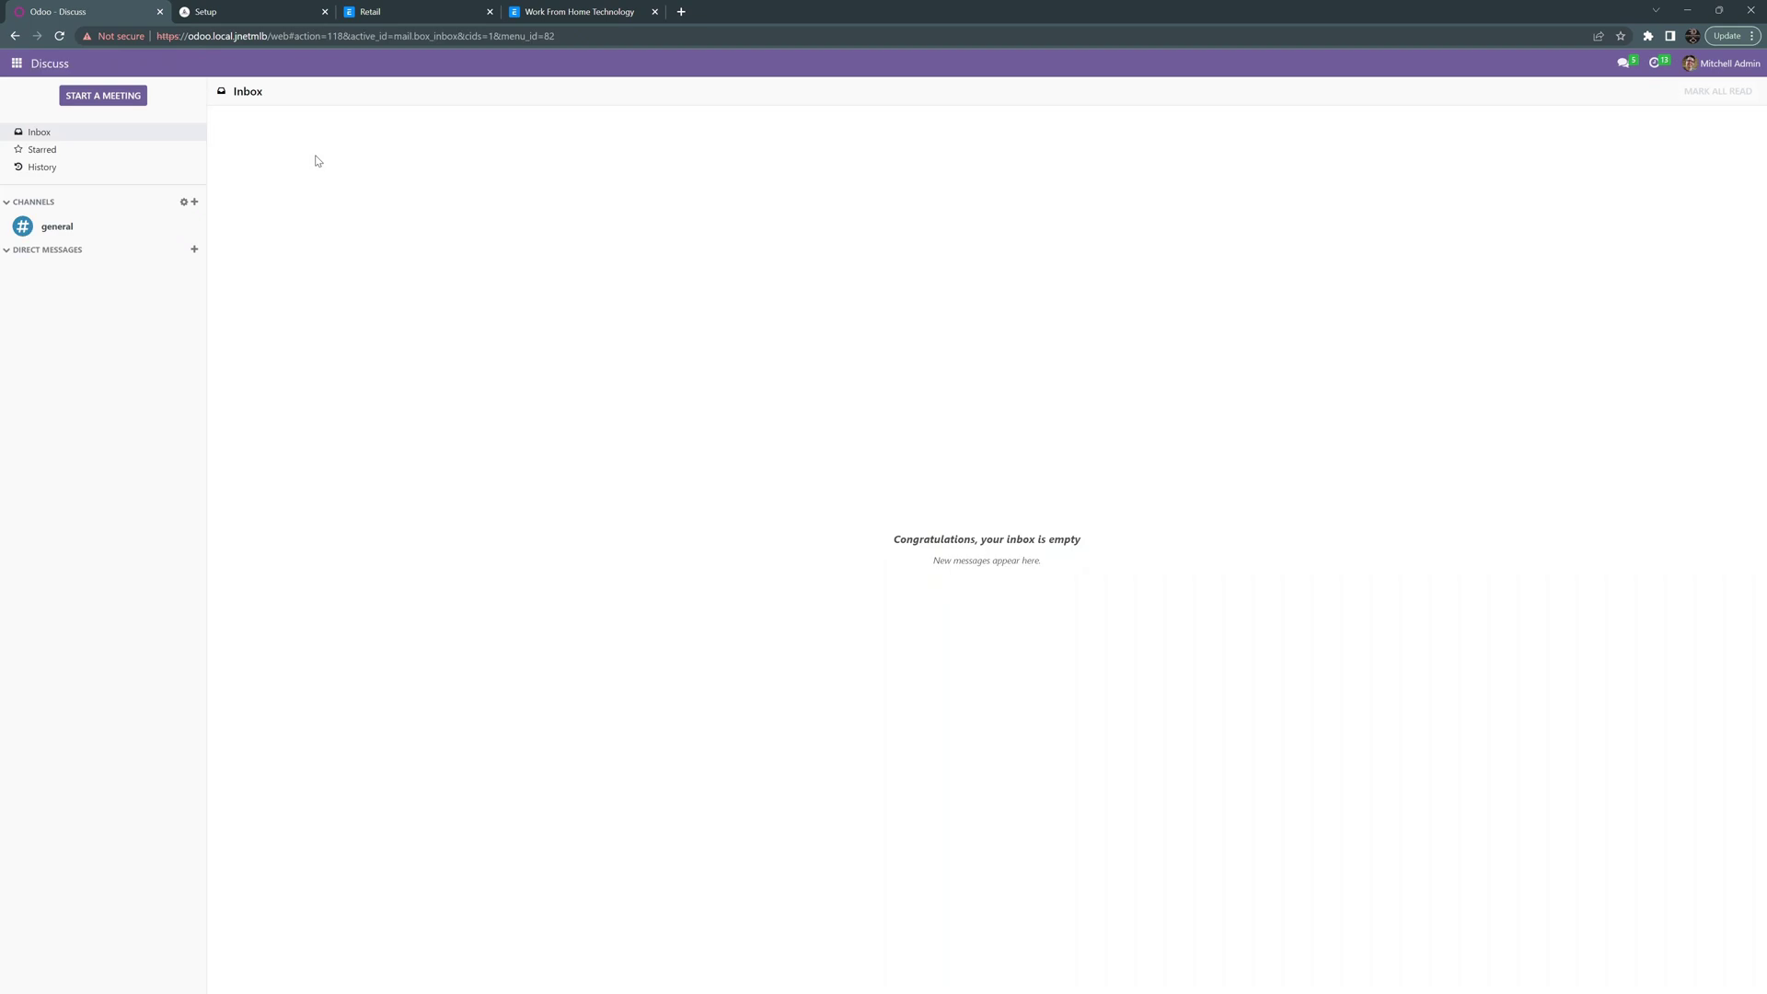
left_click(13, 67)
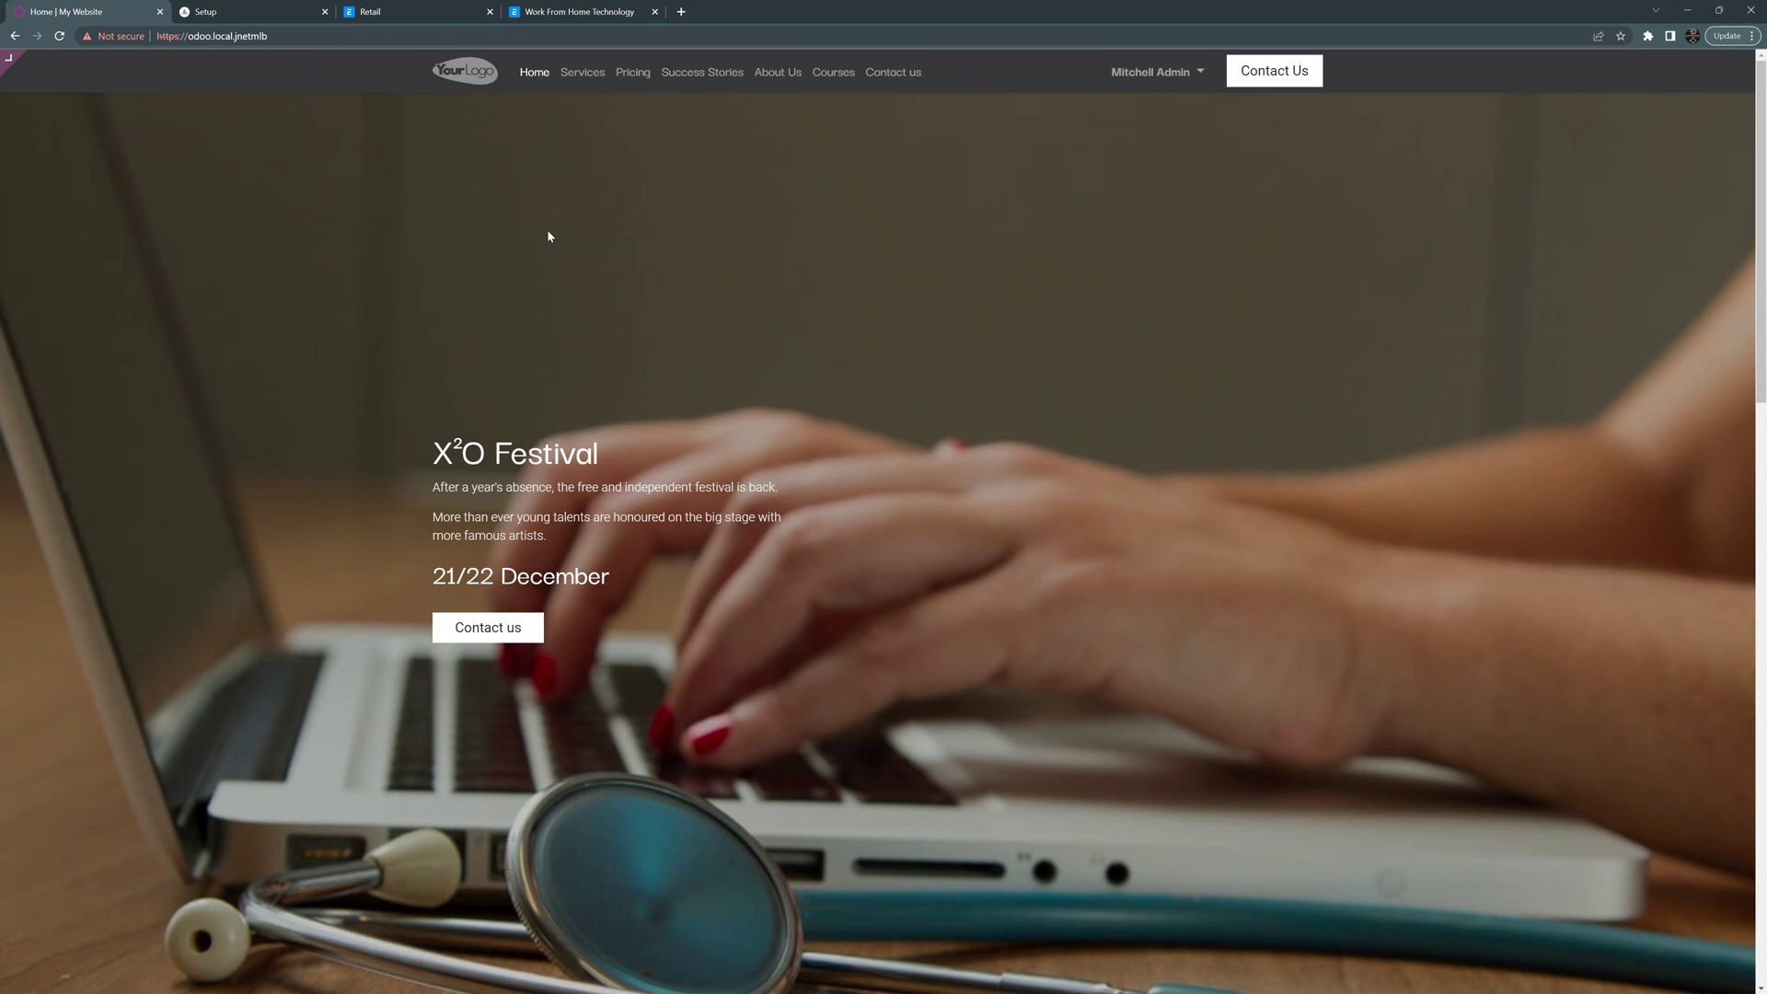
Step: Scroll through the Taking care of Trees lesson shown fullscreen, then exit fullscreen
scroll(554, 229, "down", 1)
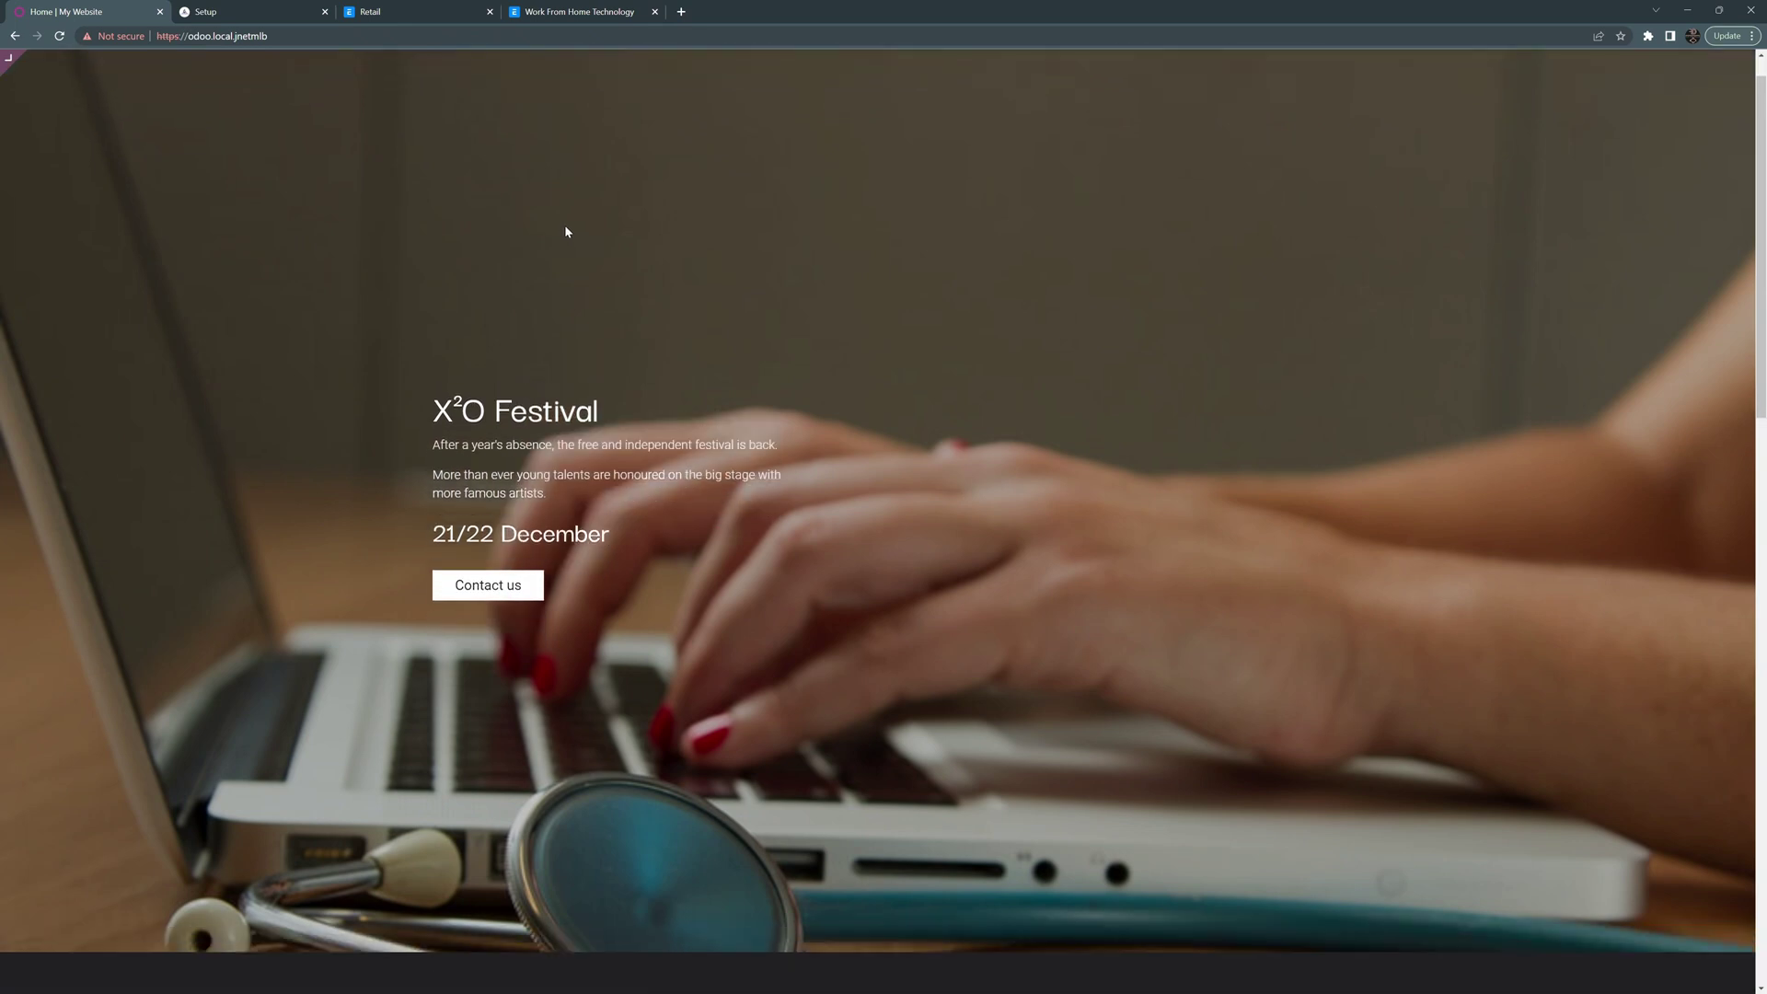
scroll(566, 232, "up", 1)
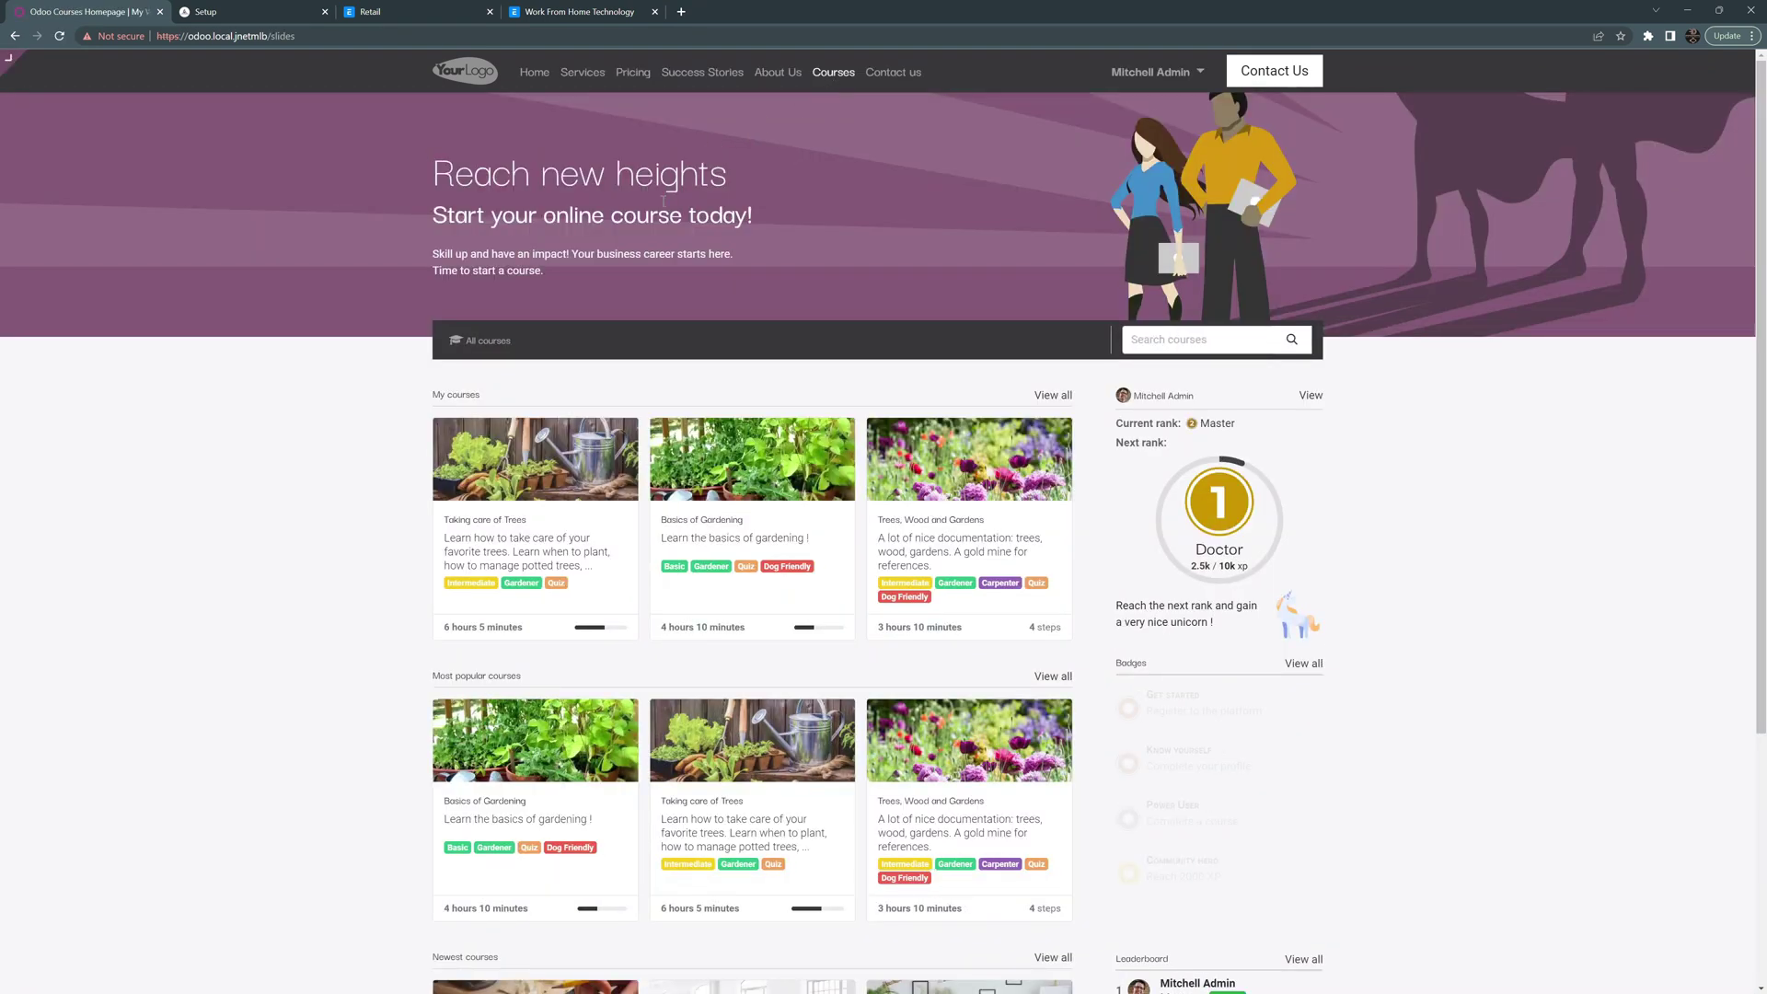
scroll(556, 457, "down", 3)
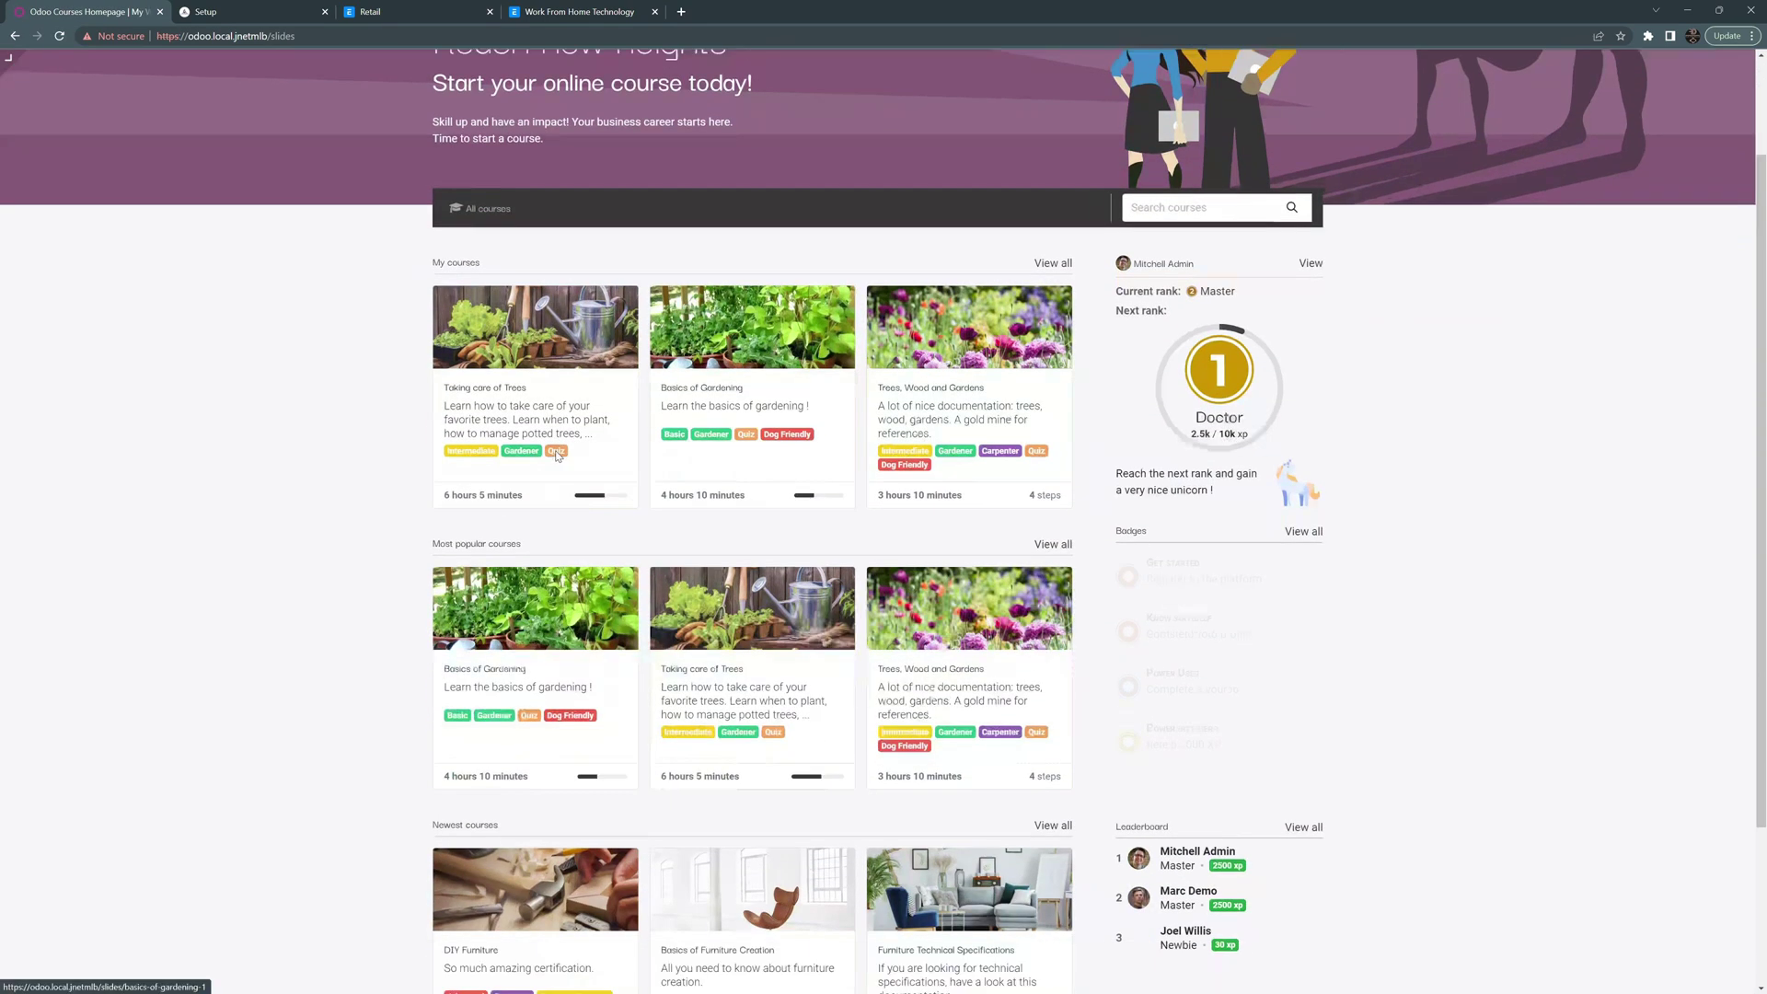
scroll(556, 456, "up", 1)
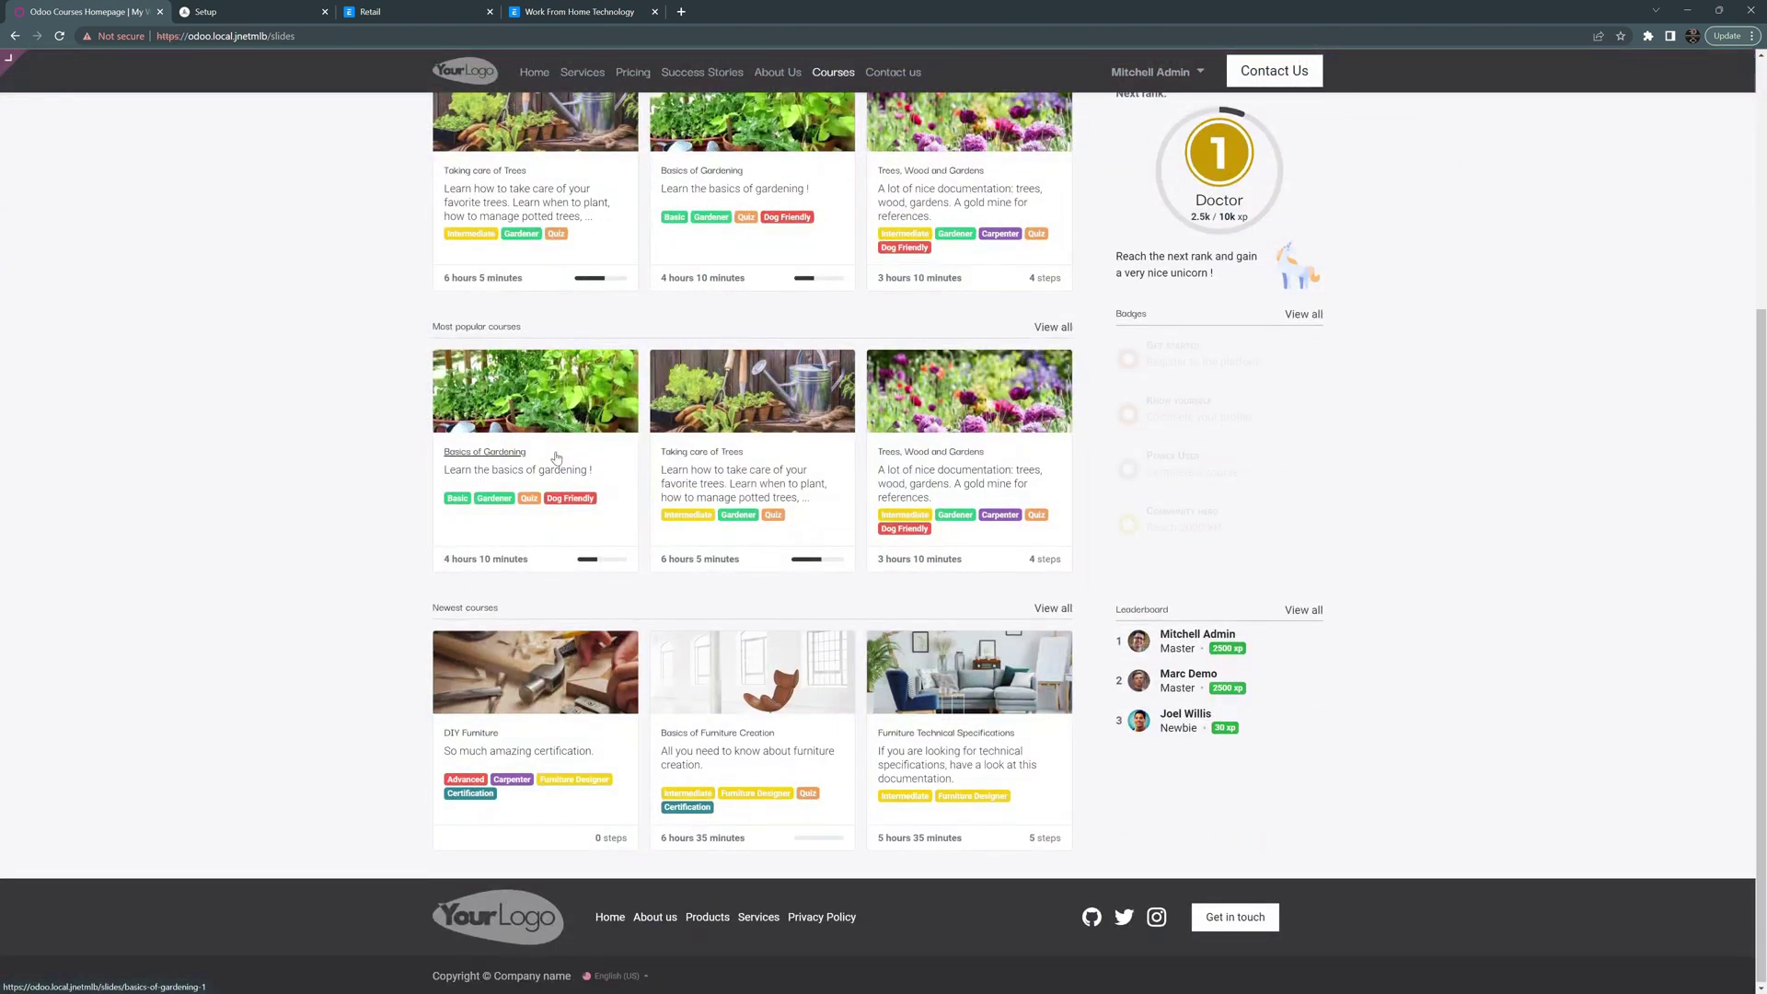
scroll(556, 457, "up", 3)
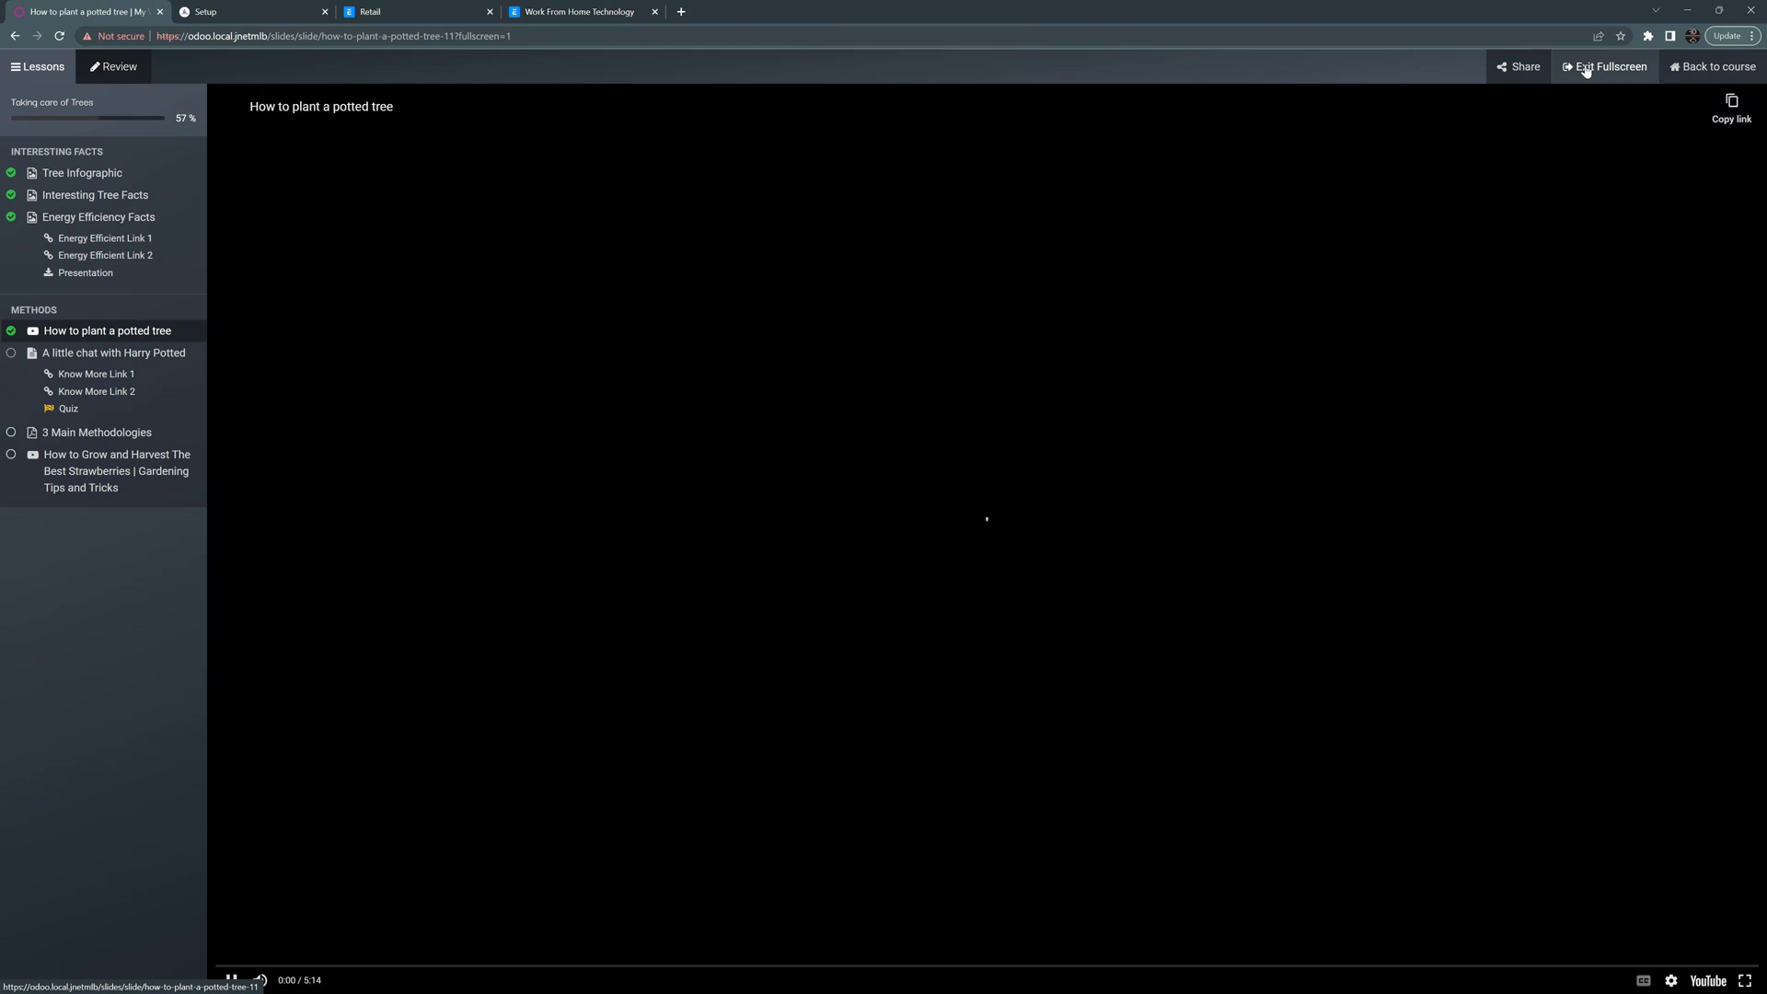
left_click(1577, 79)
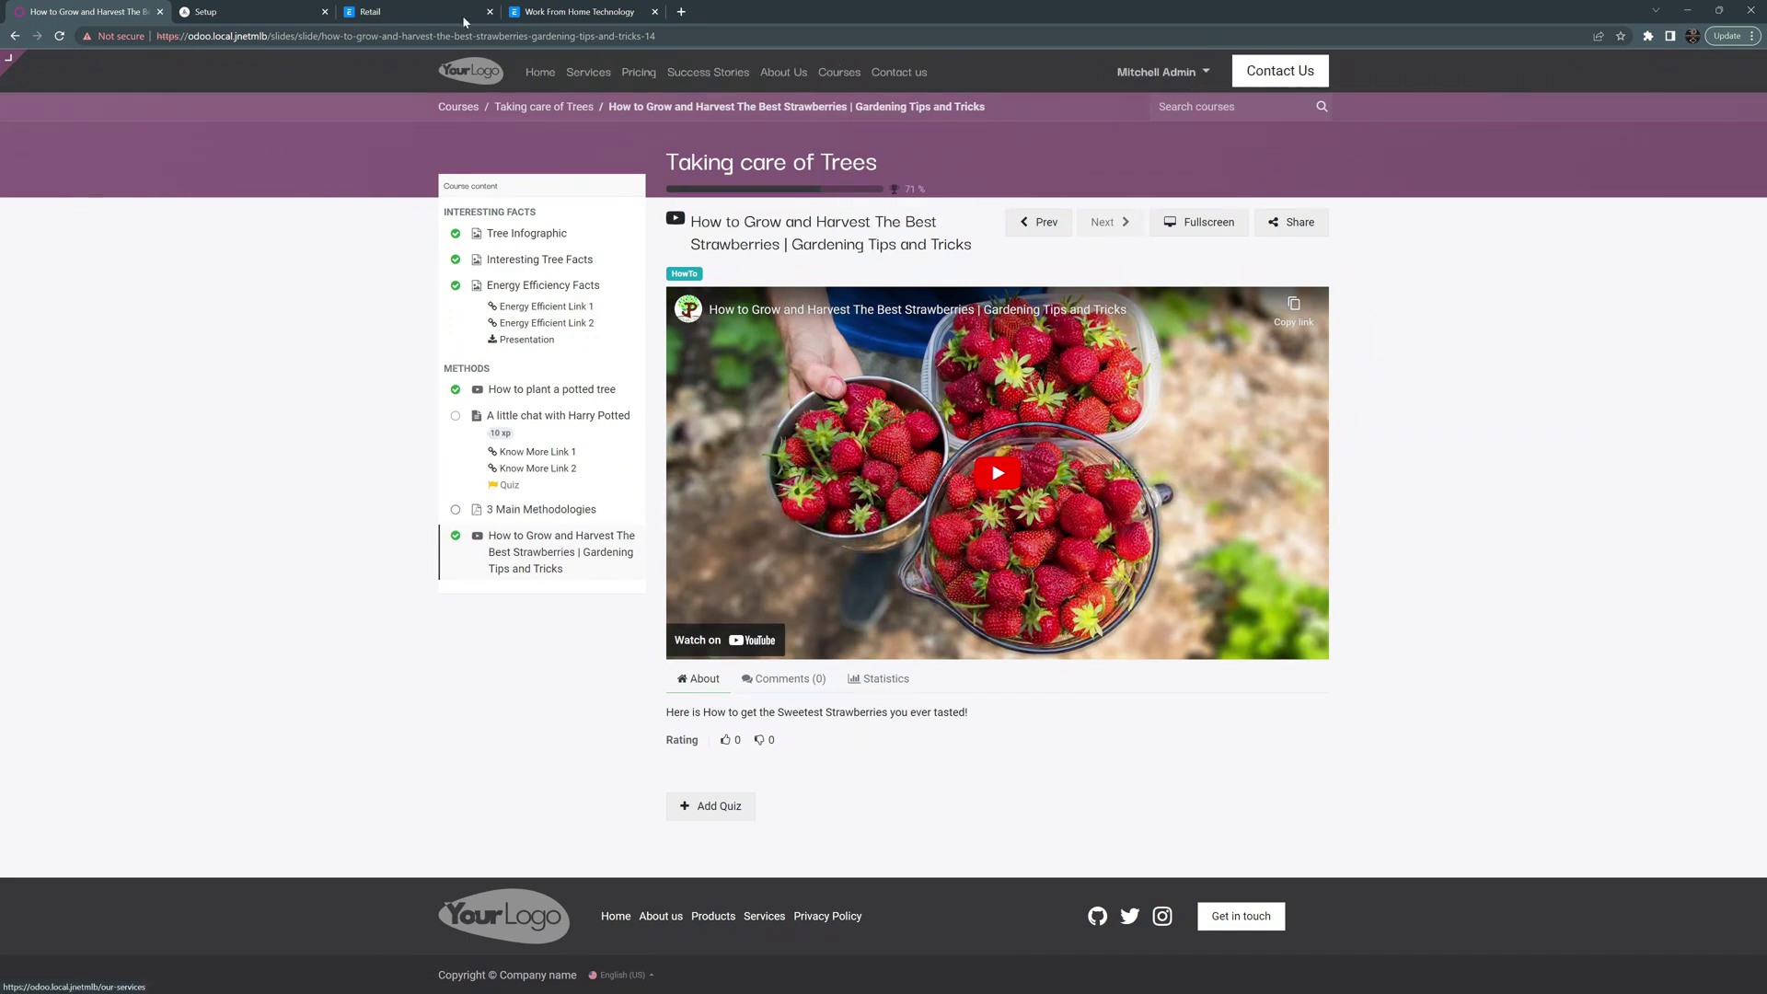
Step: Switch to the Dolibarr Setup overview page
left_click(262, 7)
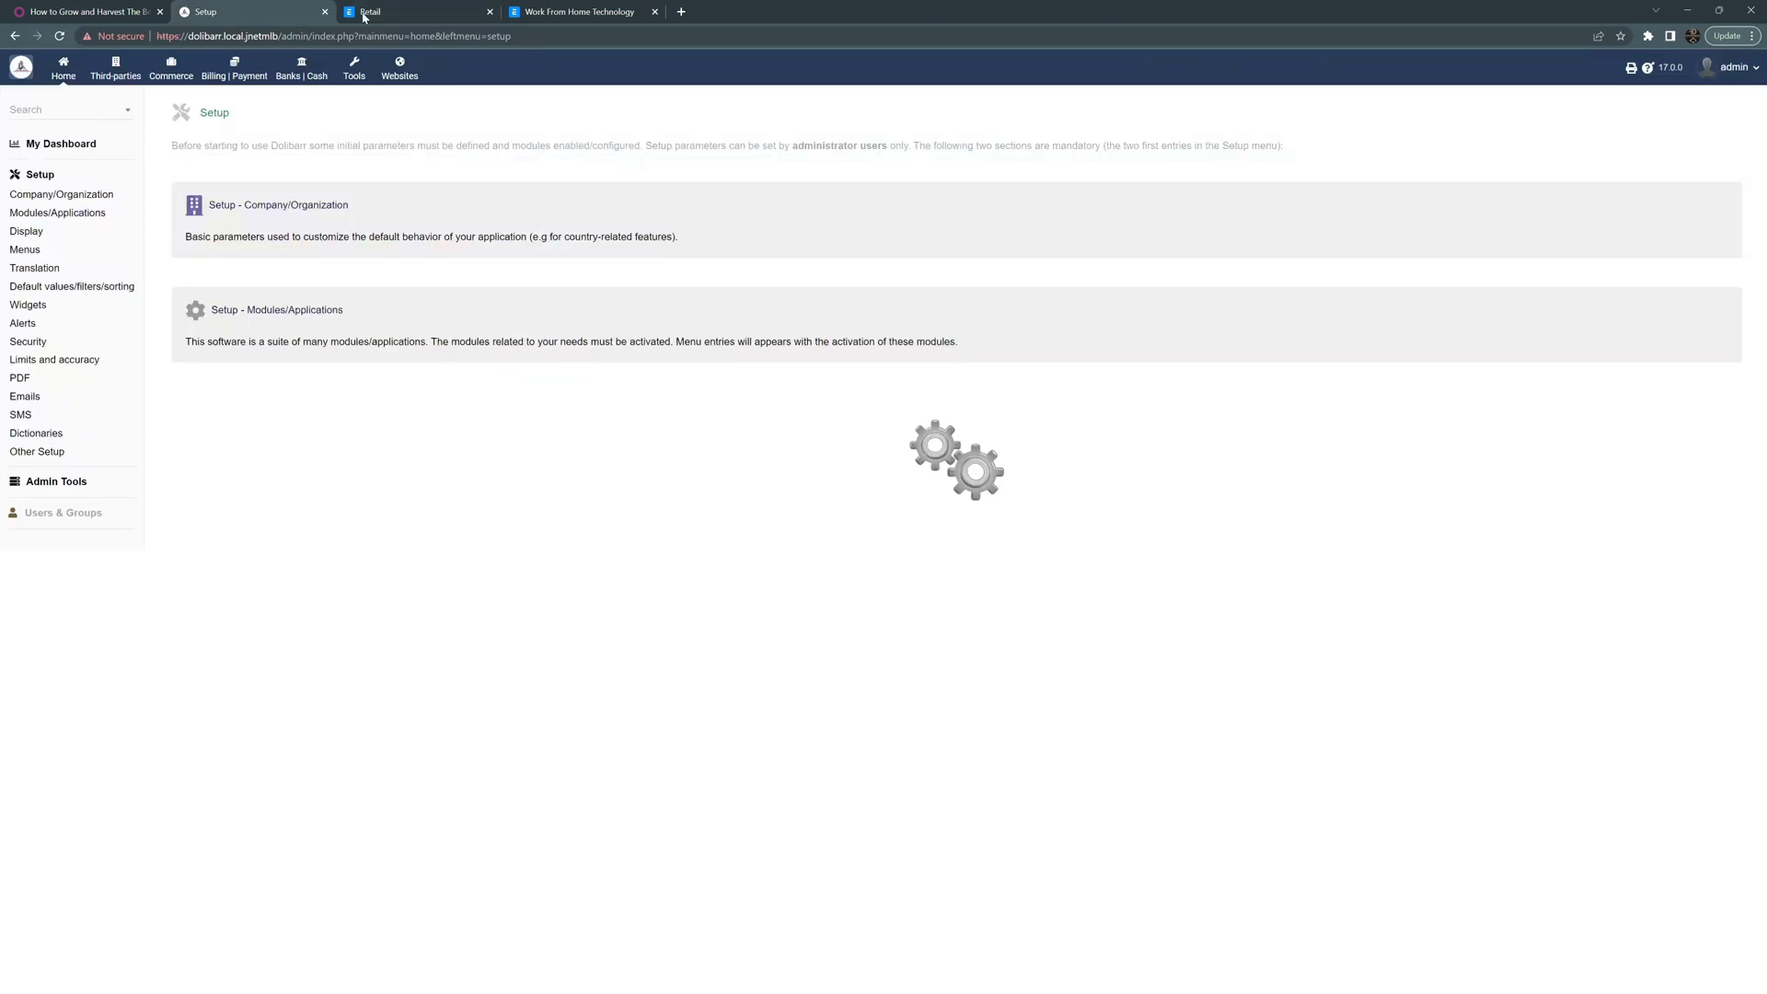
Step: Switch back to the ERPNext Retail workspace
left_click(401, 14)
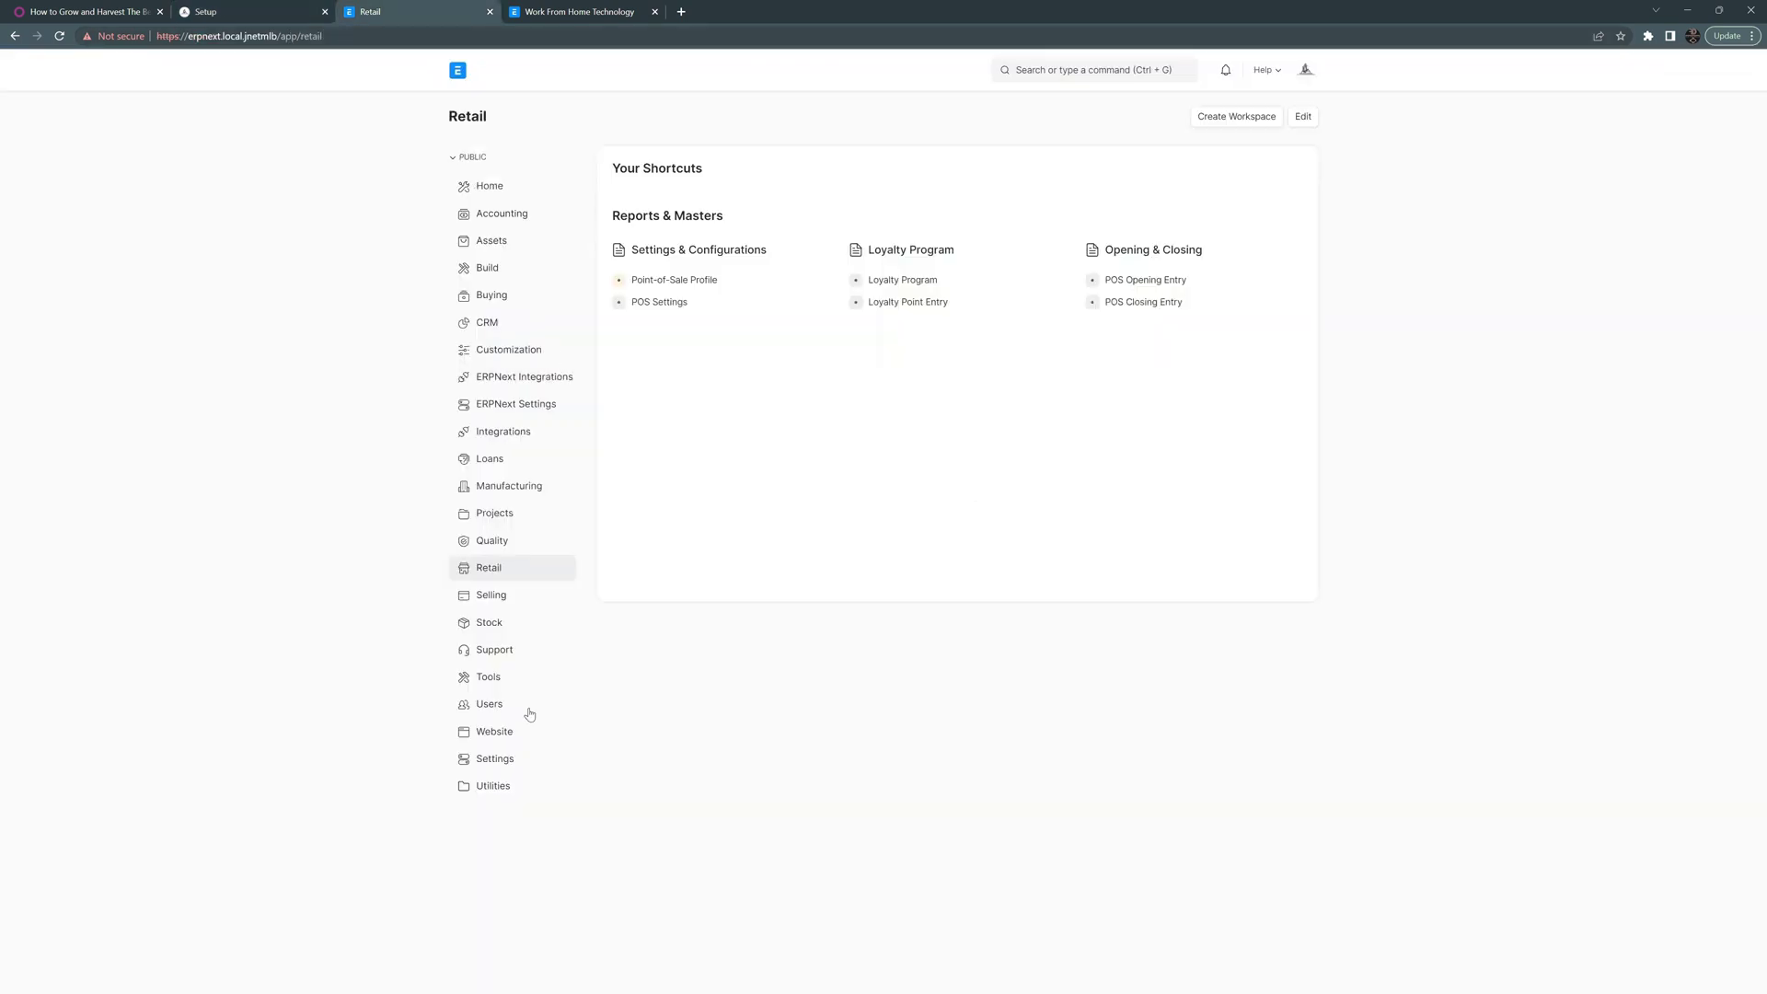